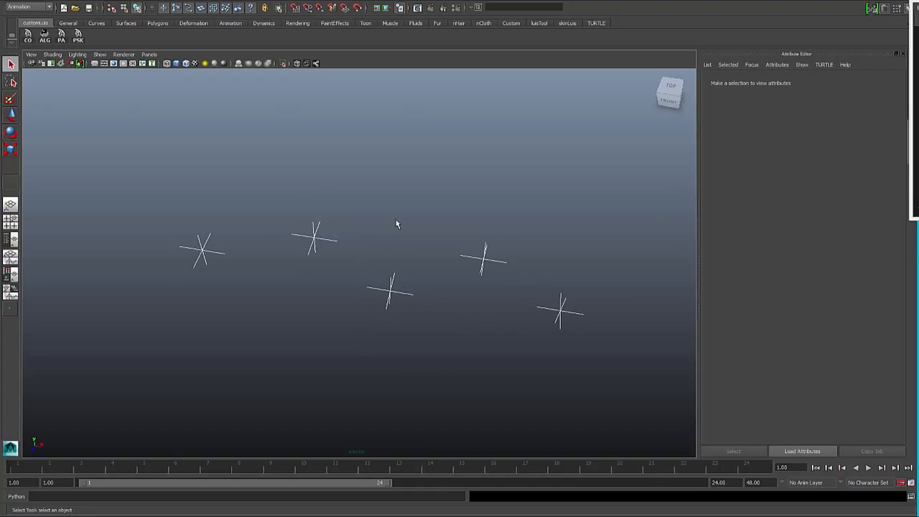
- Create a locator, move it just below the second locator, and place a duplicate at about 10.43, -0.92, -1.09
click(228, 24)
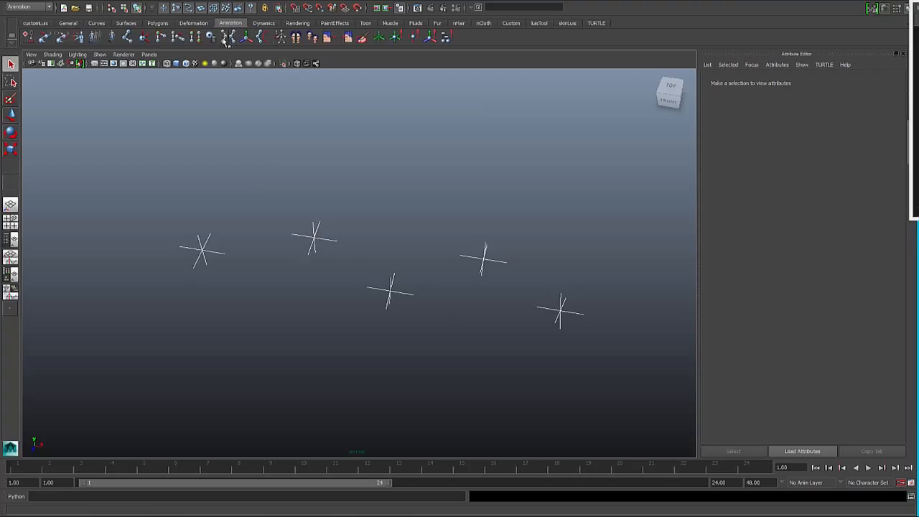
click(378, 39)
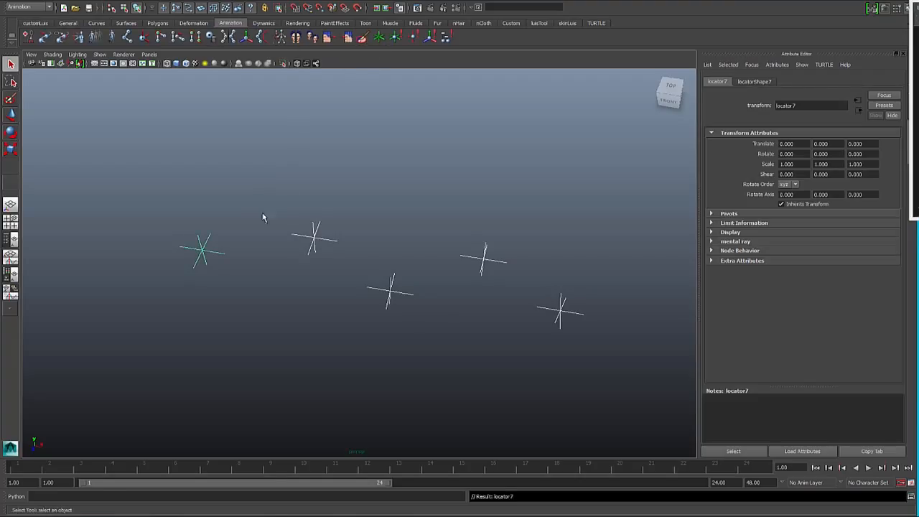
key(w)
drag(204, 250, 455, 284)
key(ctrl+d)
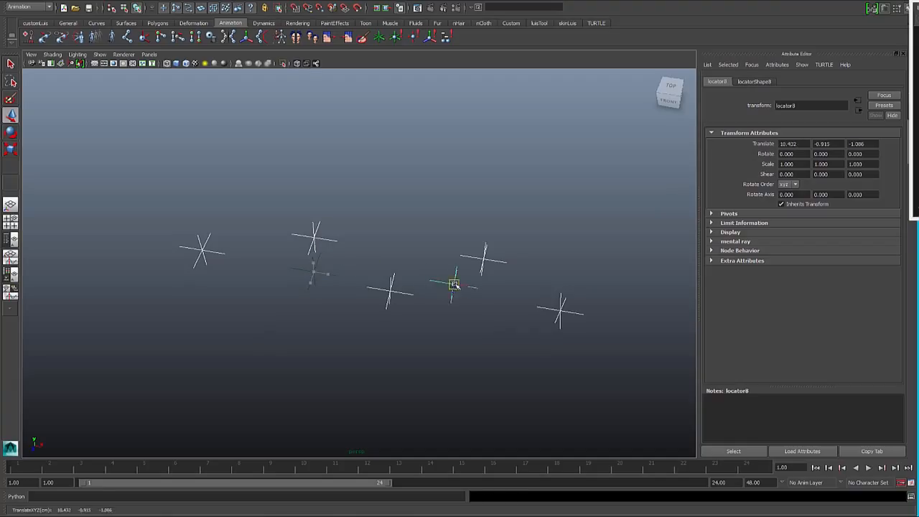
- Point-constrain the duplicated locator to the third and fourth locators of the original row so it sits midway between them
key(q)
click(414, 283)
click(433, 292)
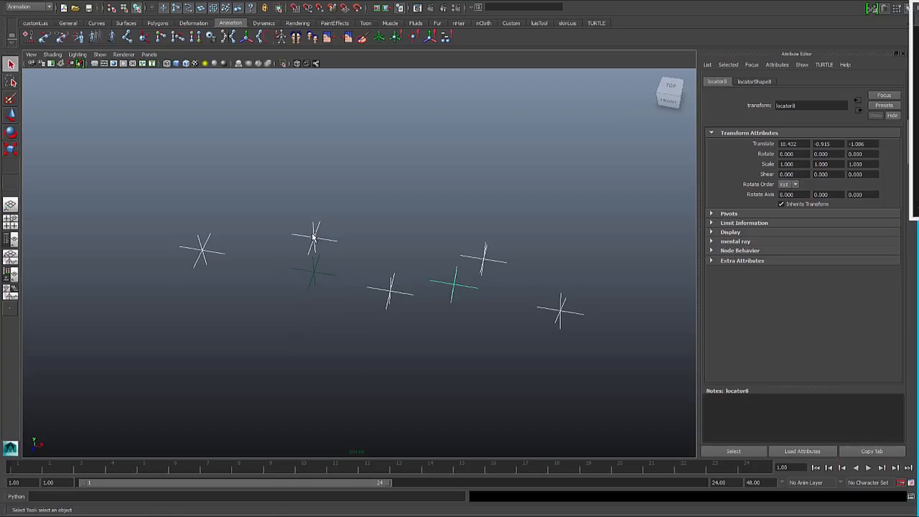
click(380, 292)
drag(374, 291, 406, 310)
click(482, 260)
click(458, 289)
click(375, 2)
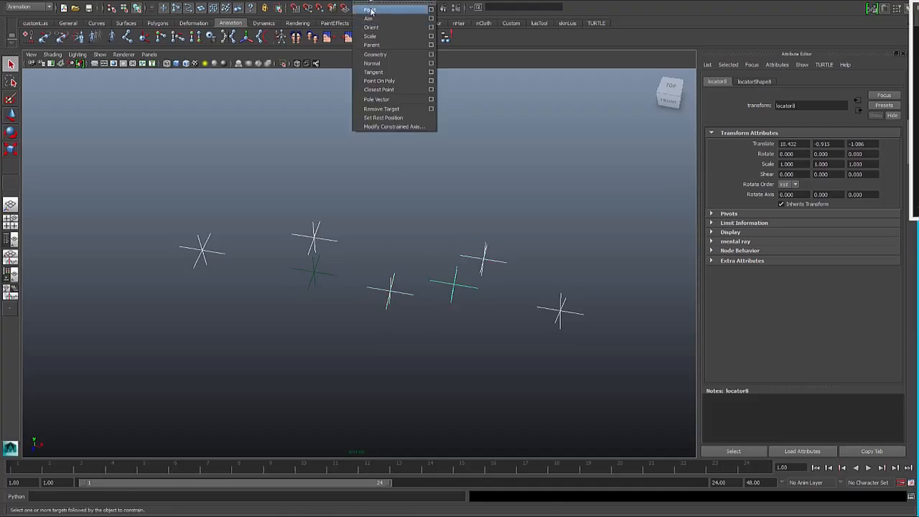
click(371, 10)
- Point-constrain the other new locator (locator7) to locator3 and locator4 so it sits midway between them
click(316, 274)
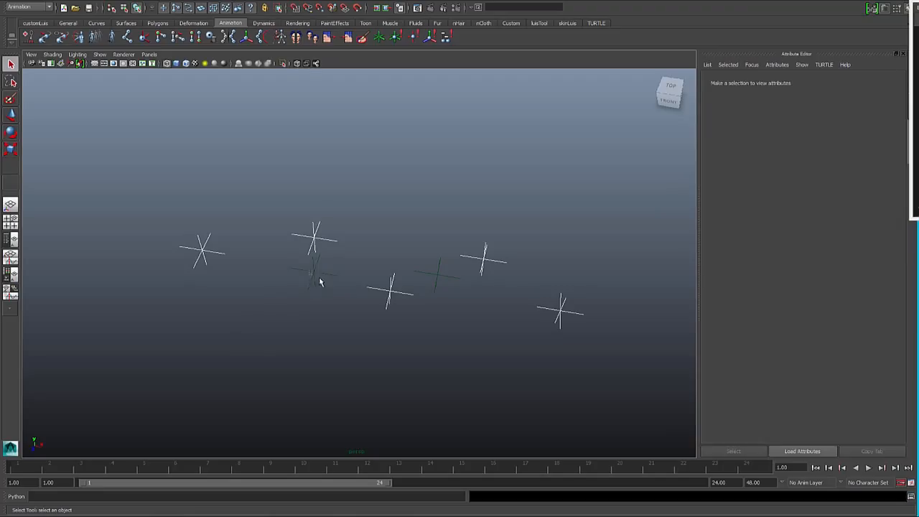
click(395, 303)
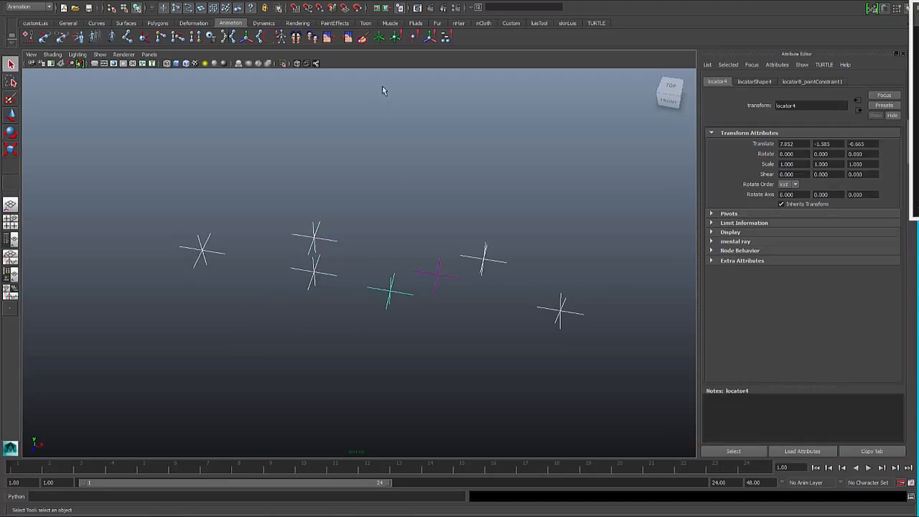
click(302, 232)
click(332, 243)
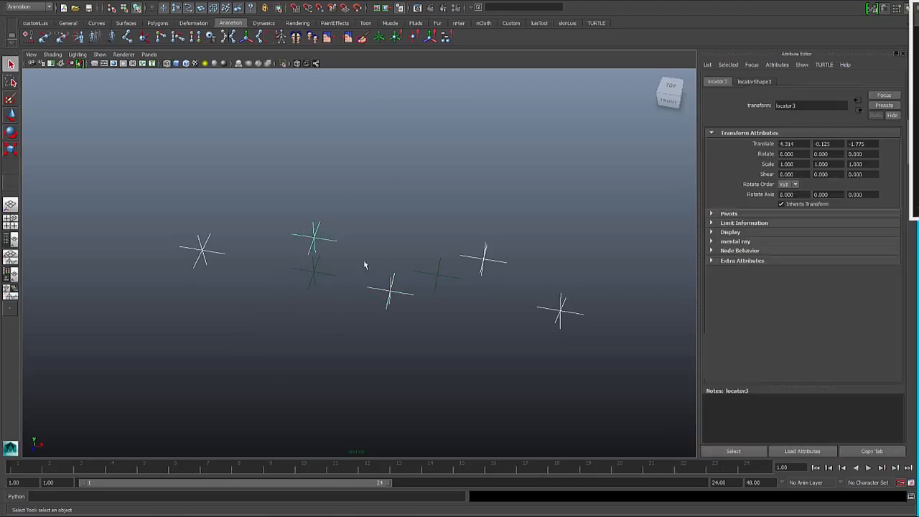
shift+click(390, 298)
click(310, 276)
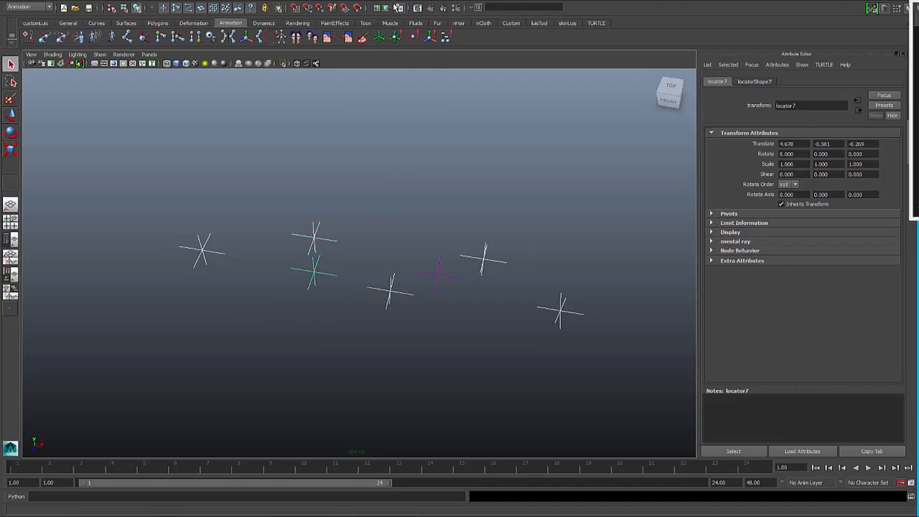
click(362, 3)
click(373, 13)
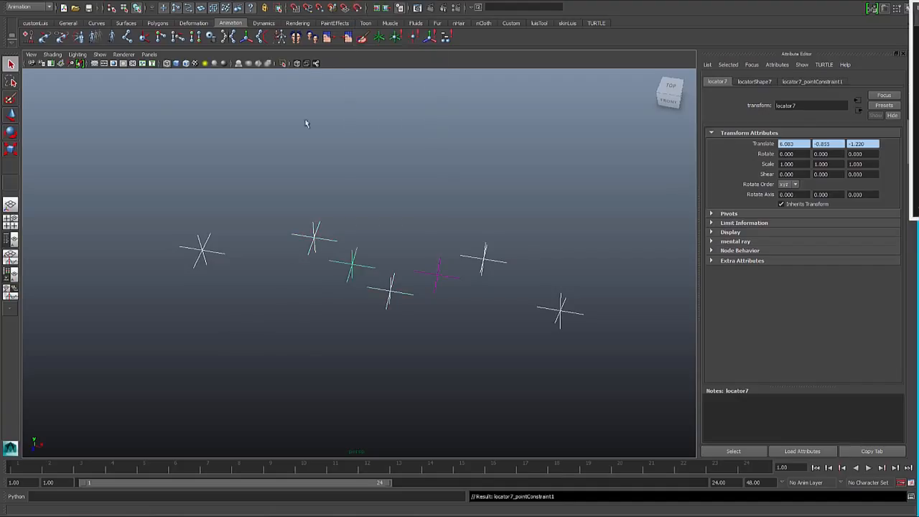
click(175, 131)
- Draw a two-point cubic EP curve from beside the second locator to just before the fourth one
click(96, 23)
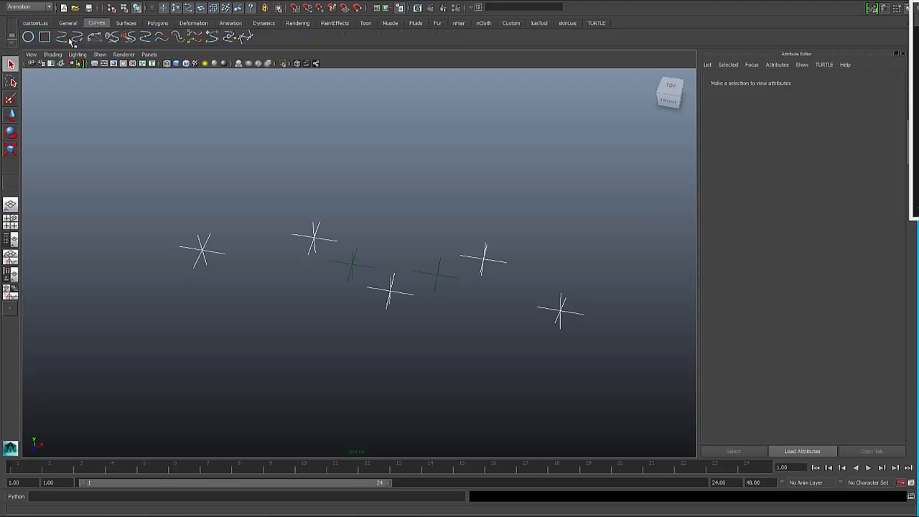
click(61, 40)
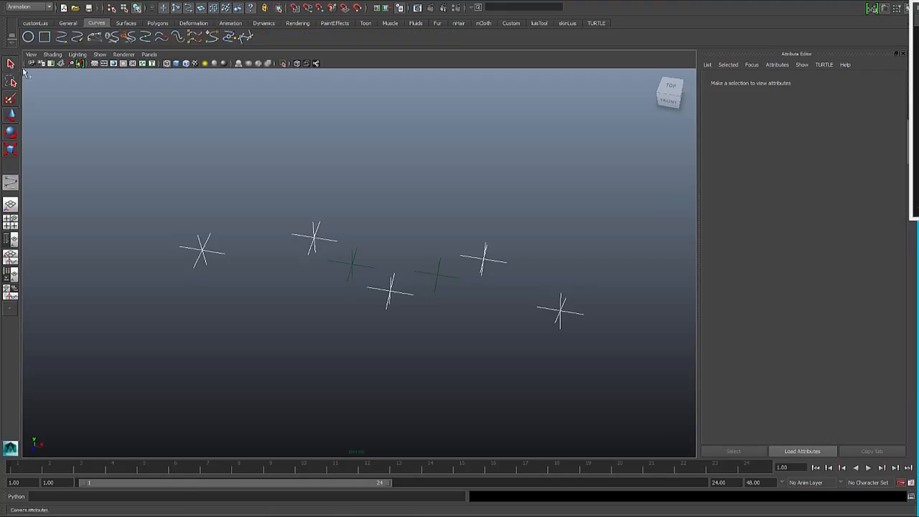
double_click(13, 184)
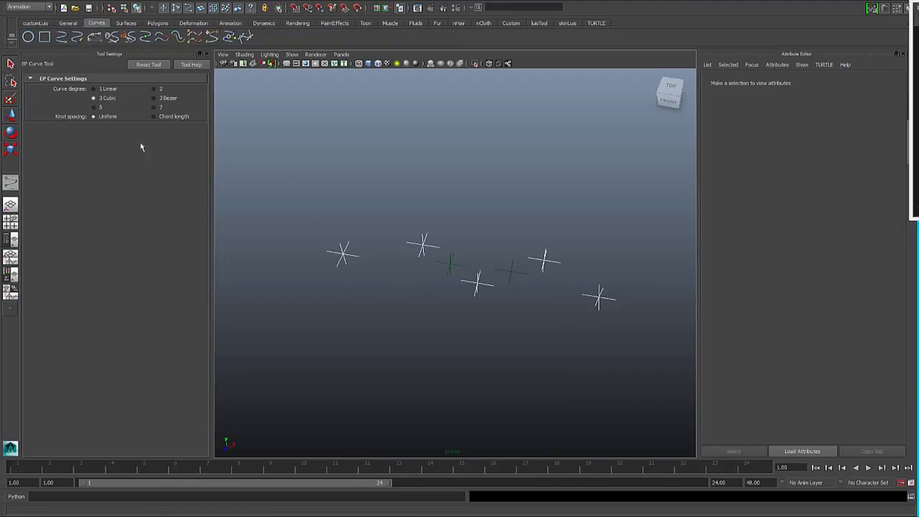
click(429, 247)
click(523, 262)
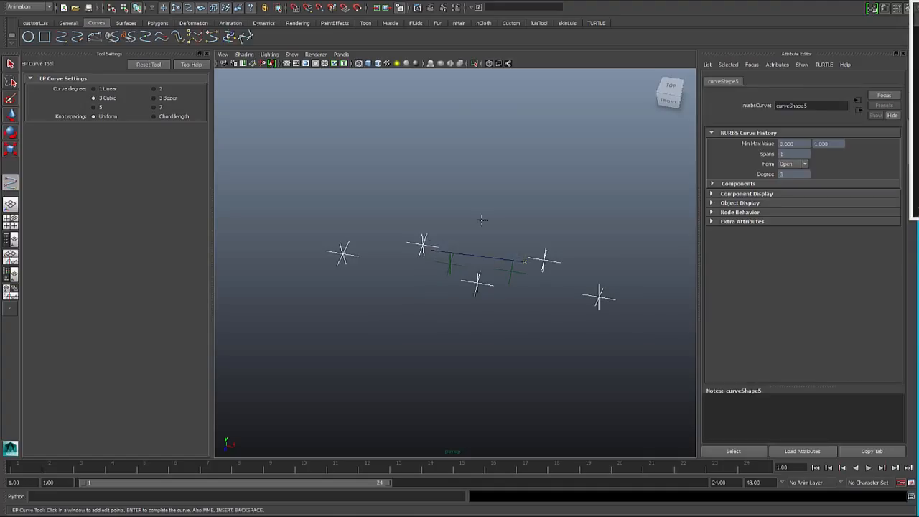
key(q)
click(481, 221)
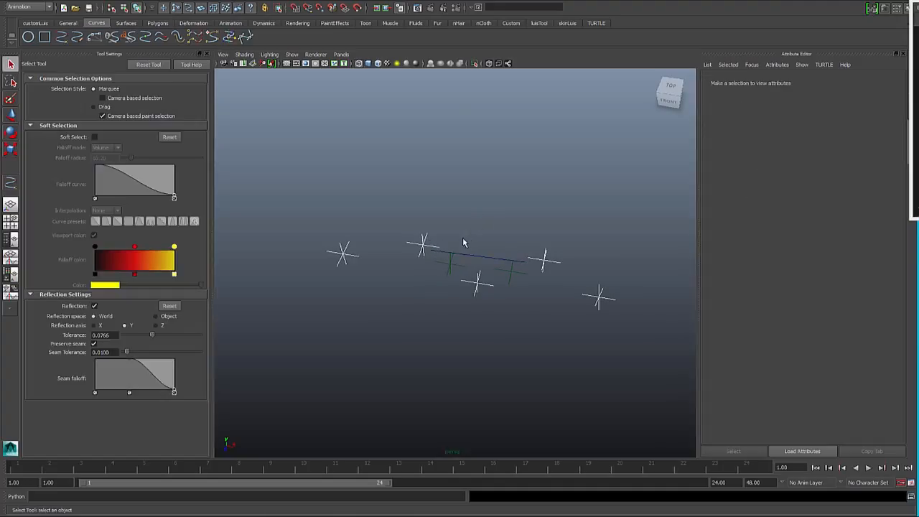
- Load locatorShape3 as the source in the Connection Editor and choose its worldPosition output
click(425, 247)
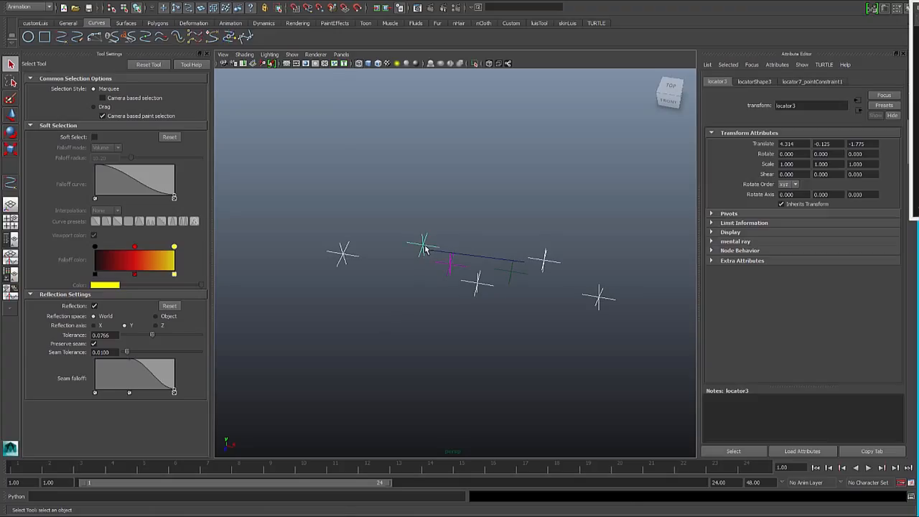
key(shift+c)
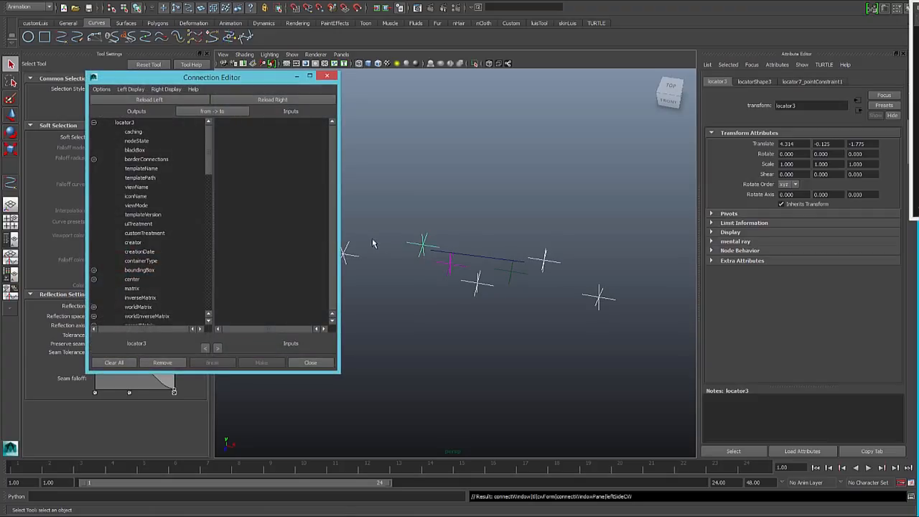
key(Down)
click(150, 99)
scroll(162, 267, down, 10)
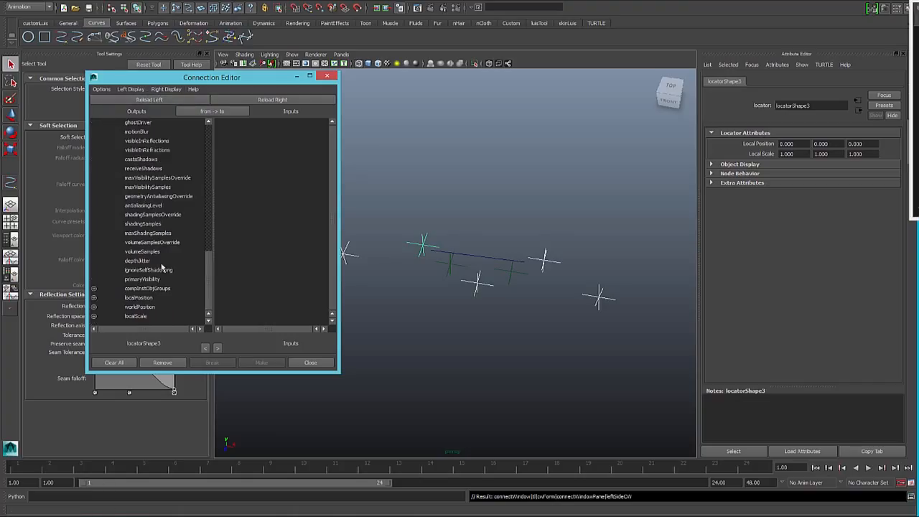
click(132, 308)
- Load the new curve's shape node as the destination and connect the chosen worldPosition to its controlPoints[0]
click(458, 244)
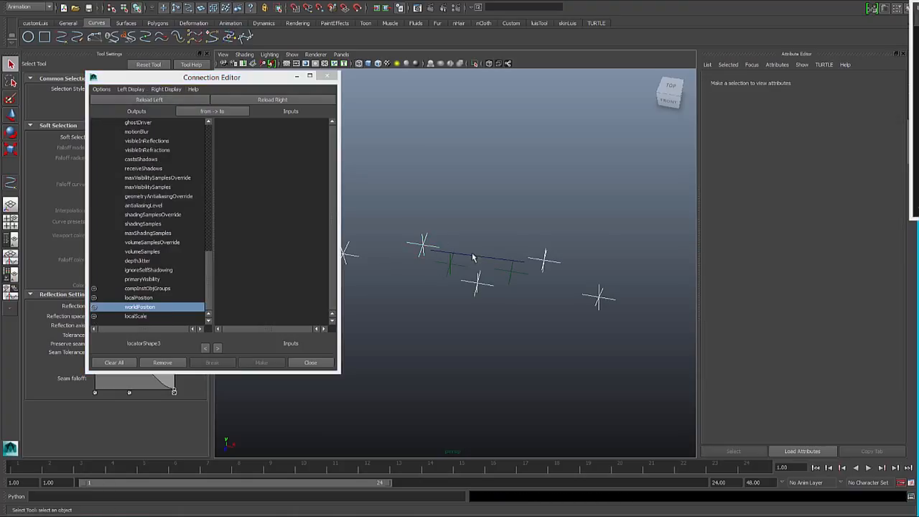
click(473, 257)
key(Down)
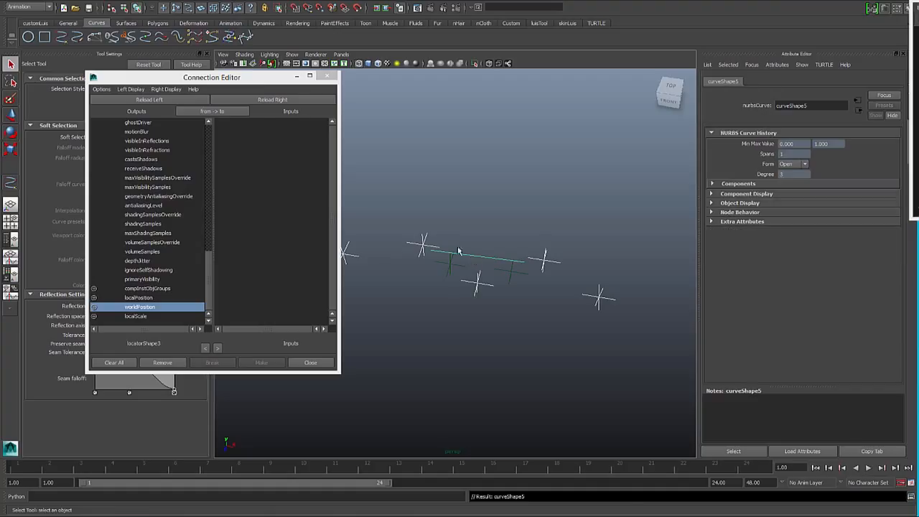
click(269, 100)
scroll(275, 219, down, 5)
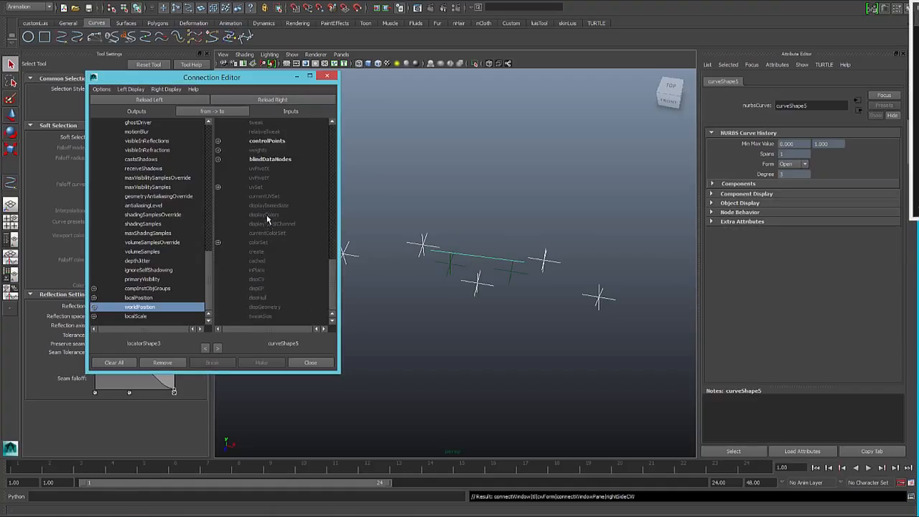
scroll(268, 217, up, 3)
click(219, 214)
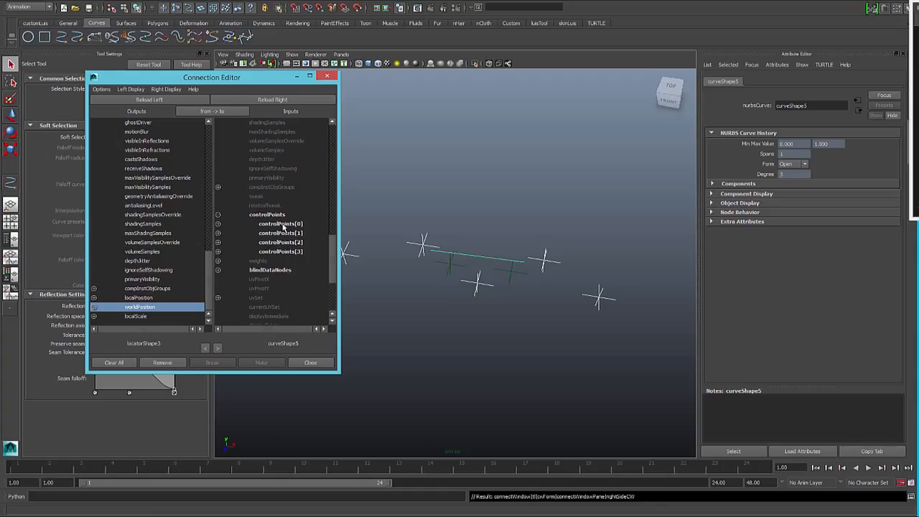
click(283, 224)
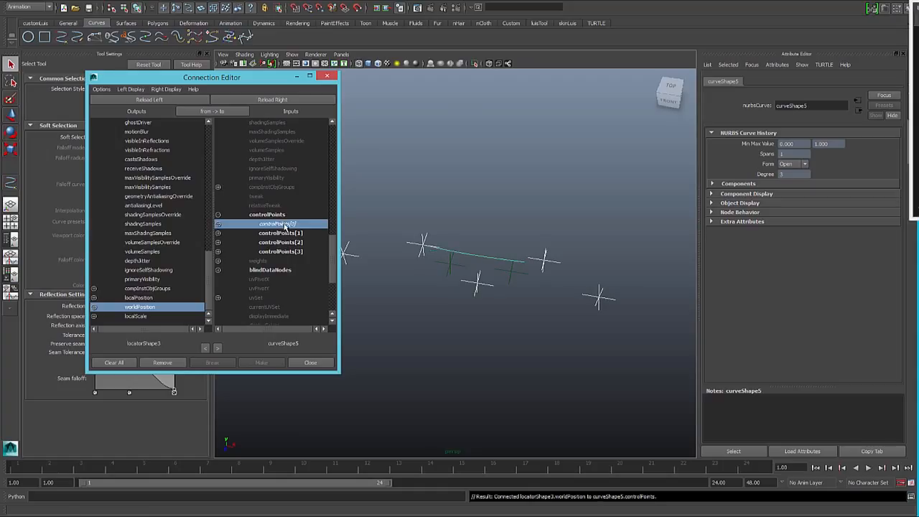
- Load locatorShape7 as the source and connect its worldPosition to the curve's controlPoints[1]
click(449, 266)
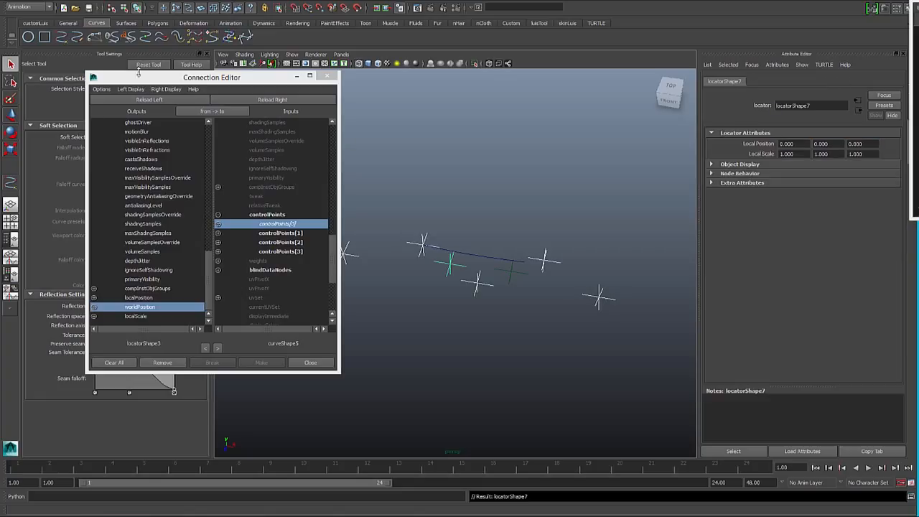
click(149, 99)
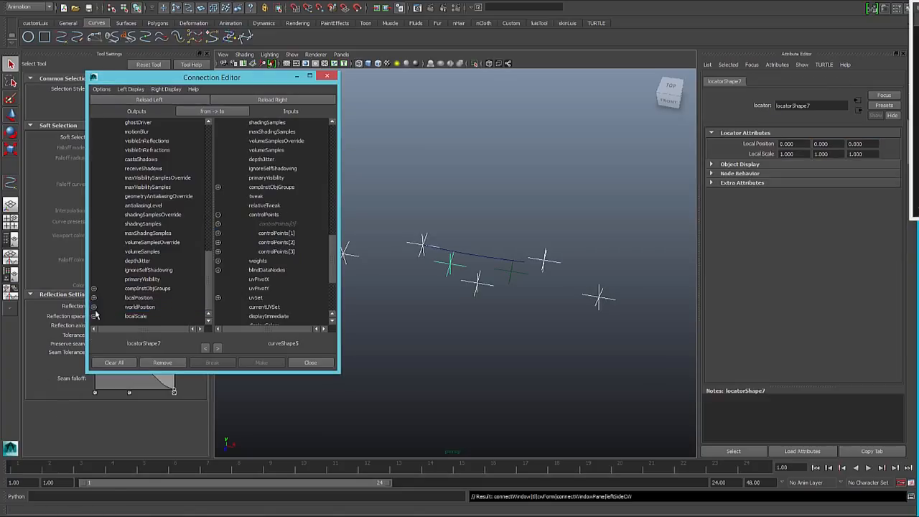
click(141, 308)
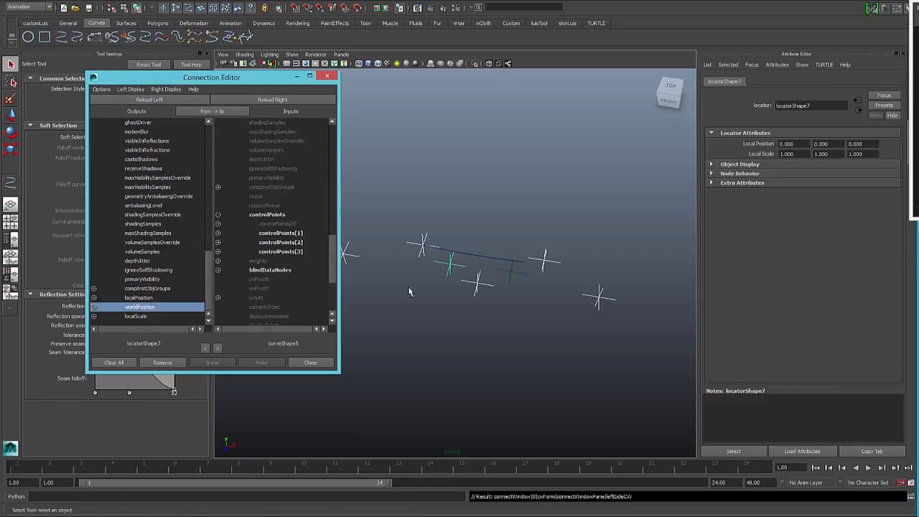
click(288, 233)
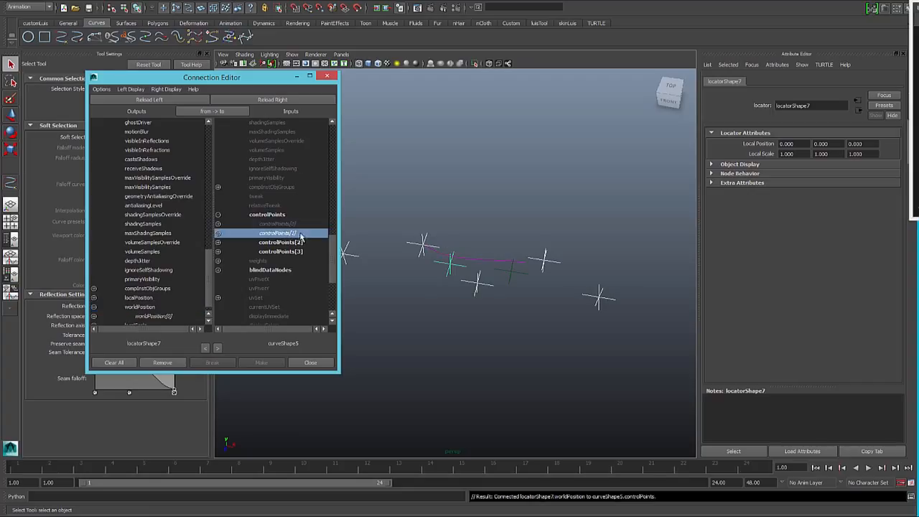
- Load locatorShape4 as the source and connect its worldPosition to the curve's controlPoints[2]
click(478, 283)
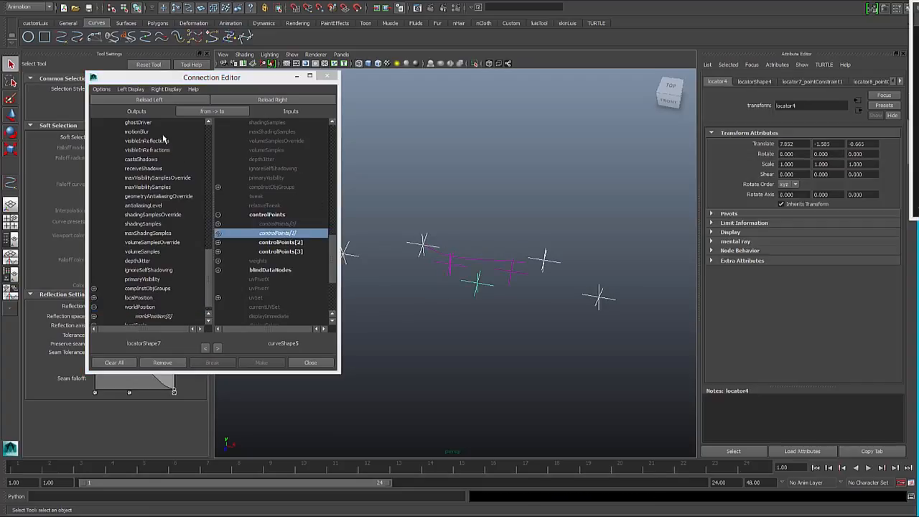
click(149, 99)
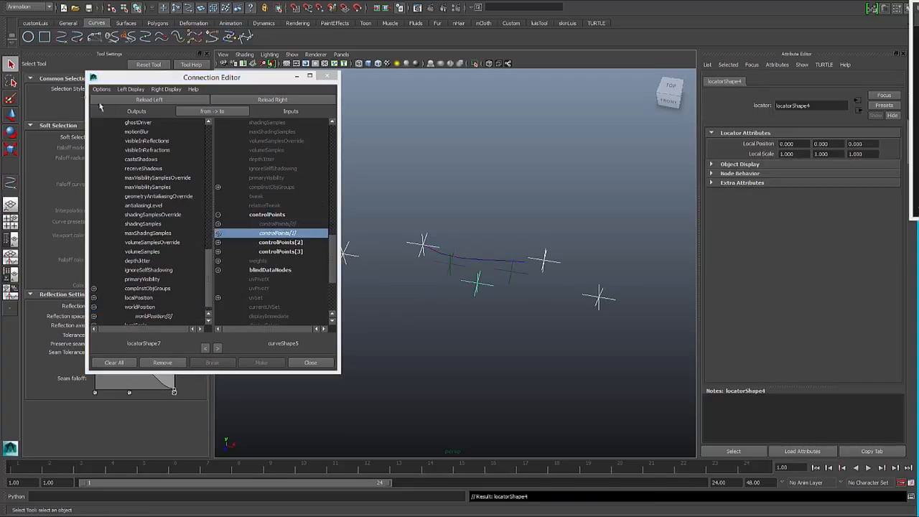
click(140, 307)
click(277, 242)
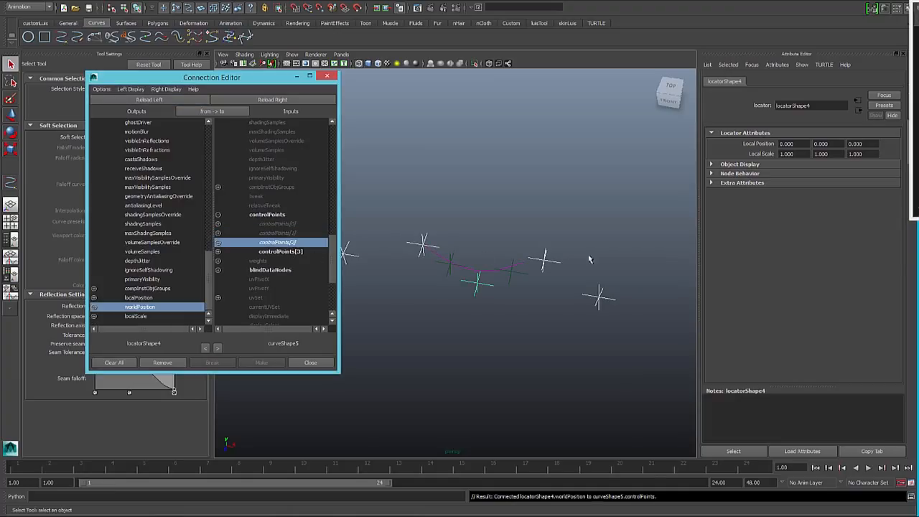
- Connect locatorShape5's worldPosition to the curve's controlPoints[3], then close the Connection Editor and clear the selection
click(545, 263)
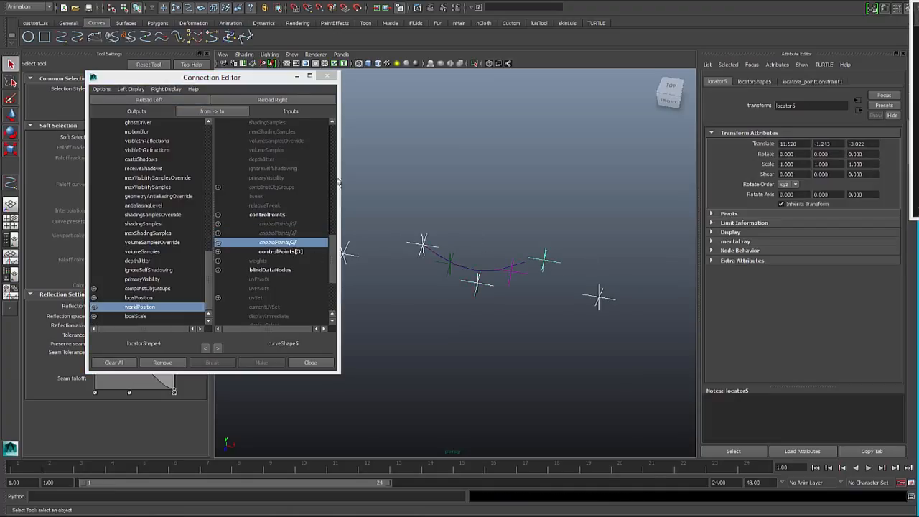
click(182, 101)
click(149, 307)
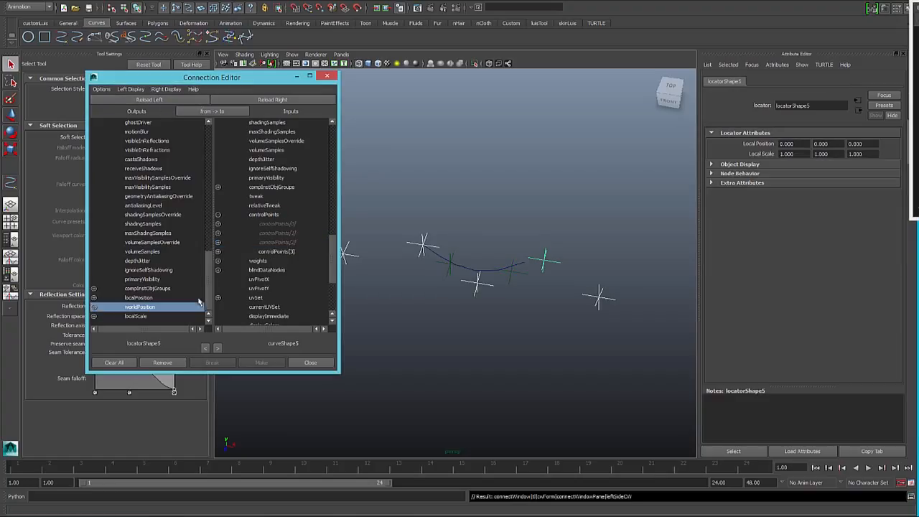
click(280, 252)
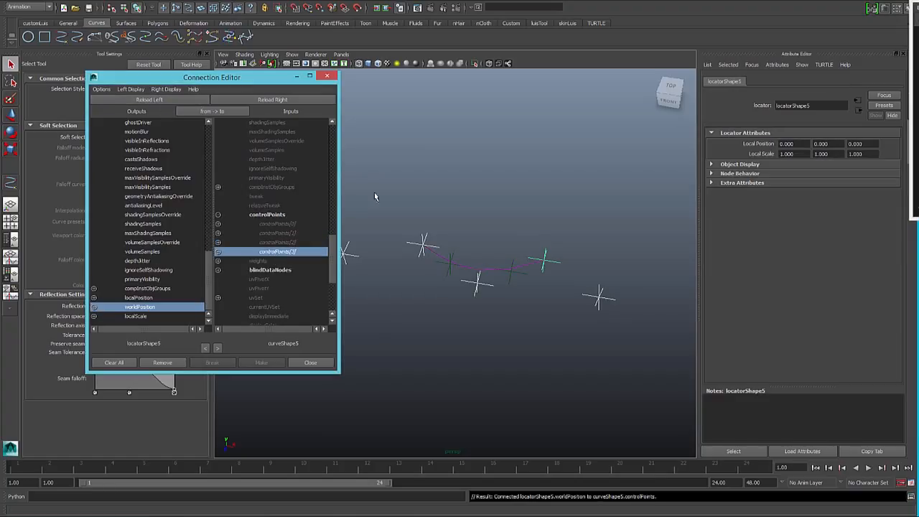
click(327, 76)
click(452, 180)
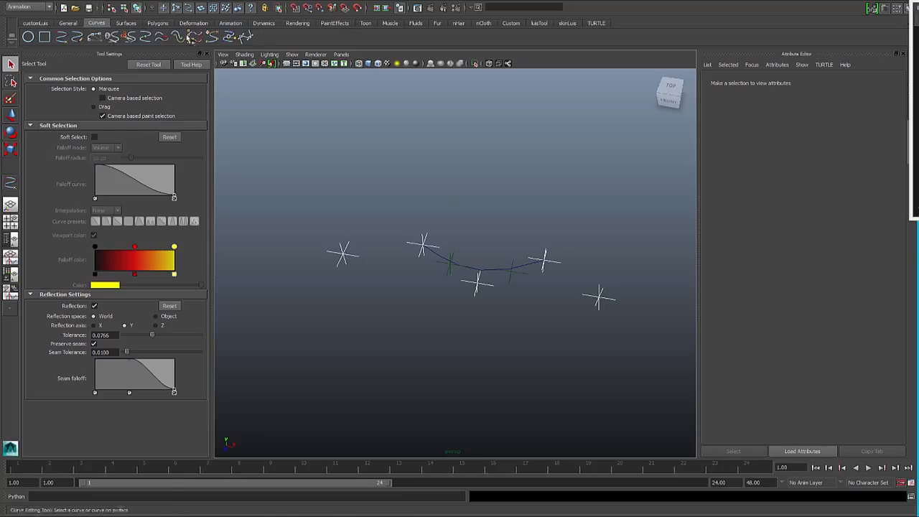
- Create a new locator and move it above the curve to about 8.5, 0.4, -2.4
click(229, 23)
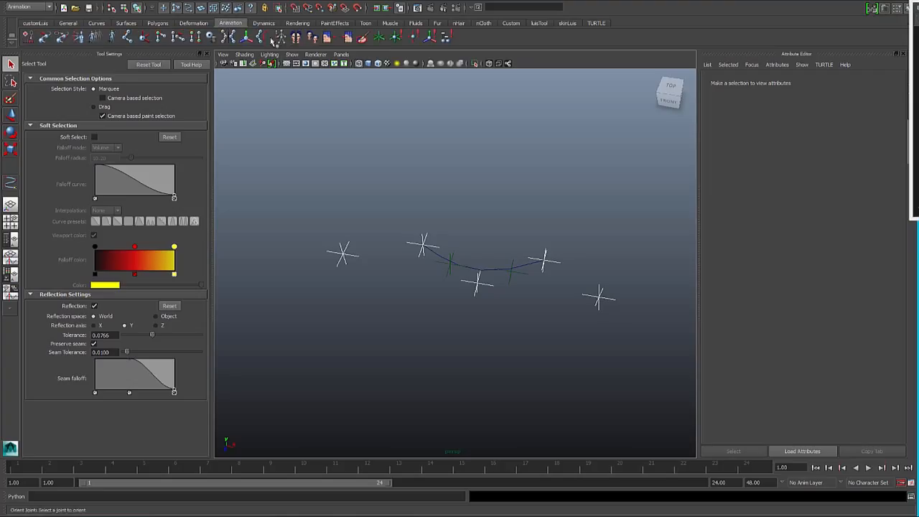
click(379, 37)
key(w)
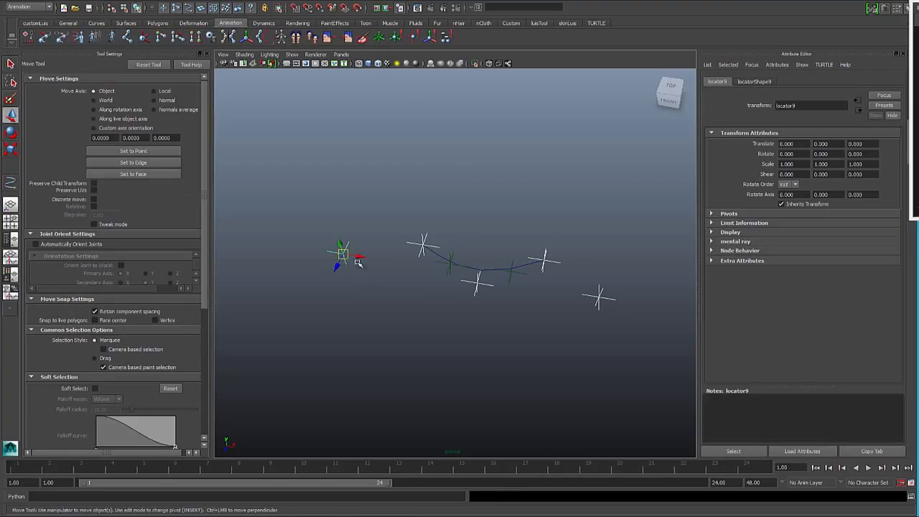
drag(344, 254, 494, 244)
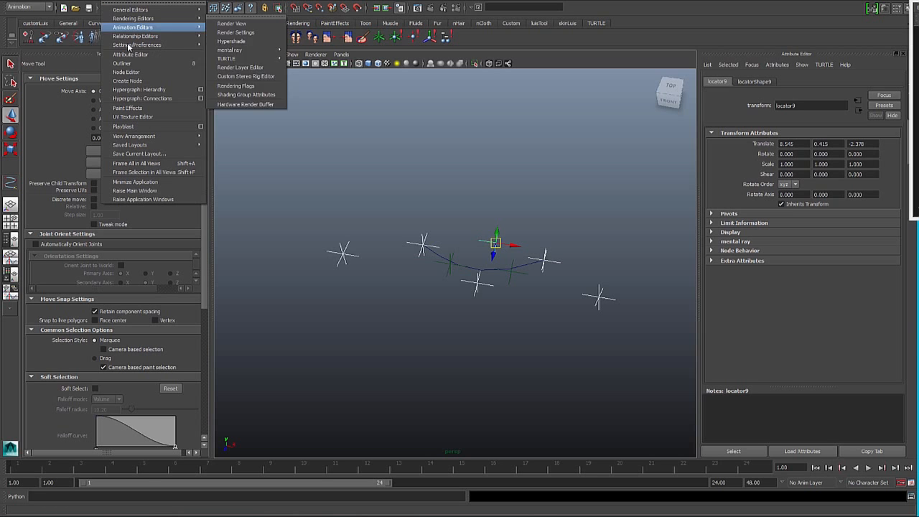
- Open the Node Editor, create a motion path node with mc.createNode('motionPath'), and place it above the locator nodes
click(134, 71)
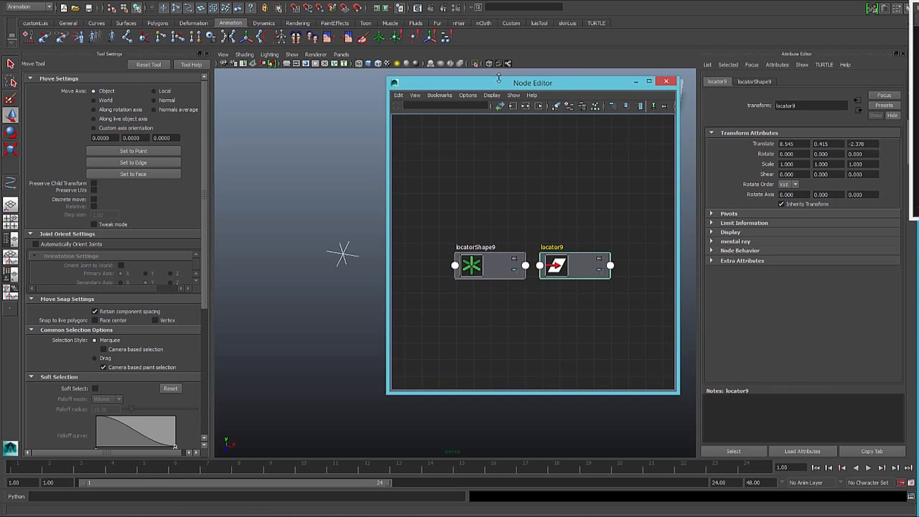
drag(524, 85, 572, 77)
click(40, 496)
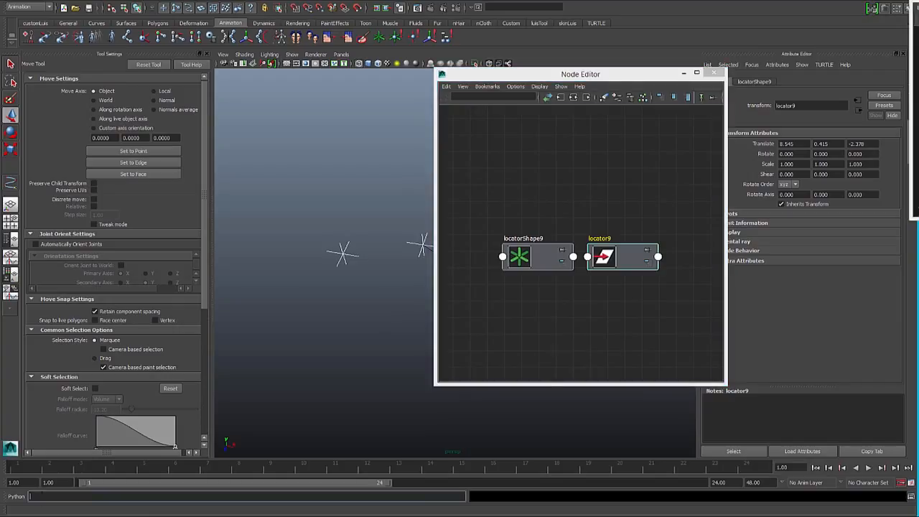
text(mc.createNOd)
key(BackSpace)
key(BackSpace)
text(ode()'notionPath')
key(Return)
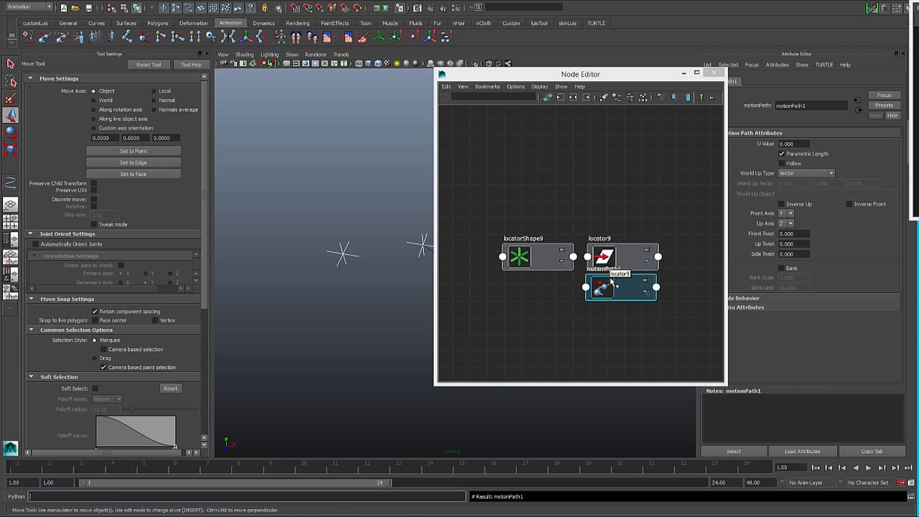
drag(609, 291, 567, 185)
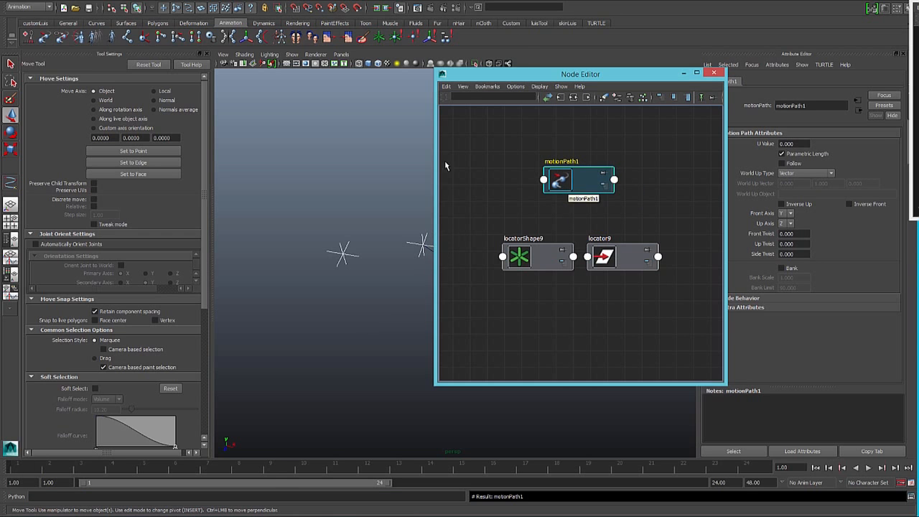
- Add the curve's shape node to the Node Editor graph and place it to the left of motionPath1
drag(512, 76, 570, 69)
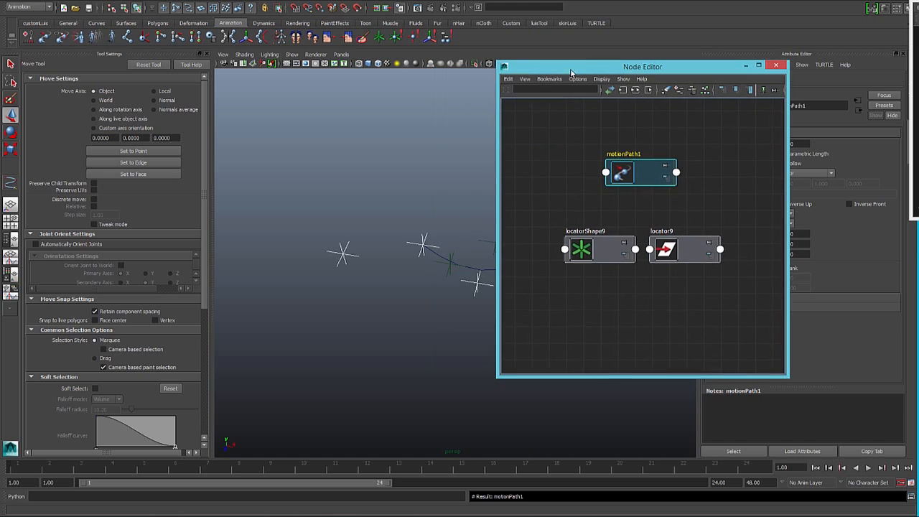
click(441, 255)
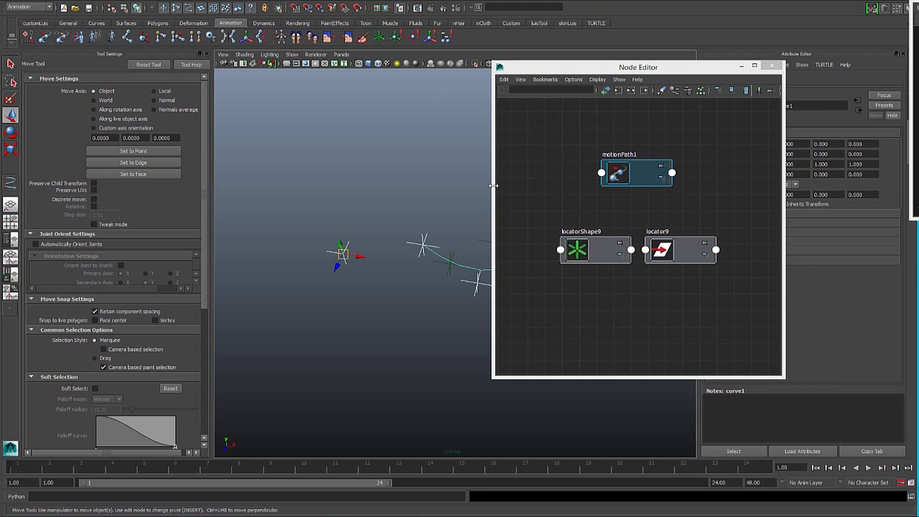
key(Down)
click(674, 92)
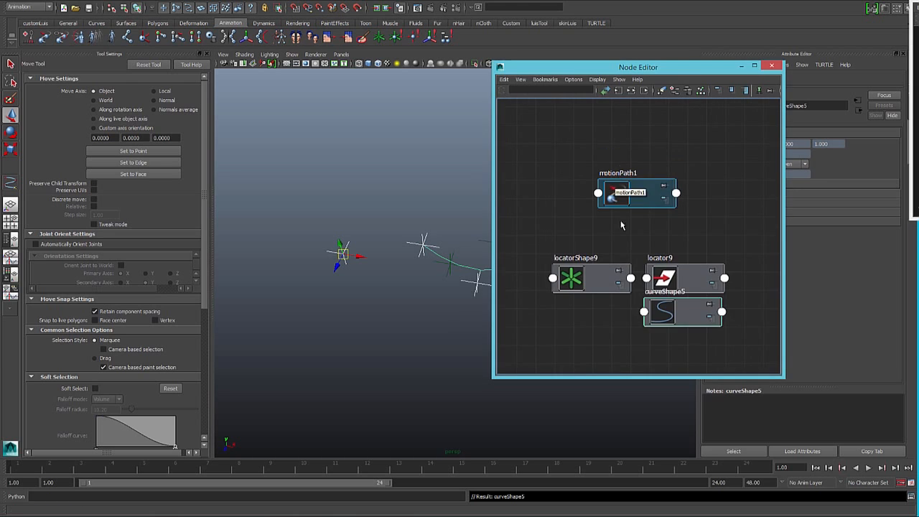
scroll(655, 283, down, 2)
drag(661, 289, 526, 178)
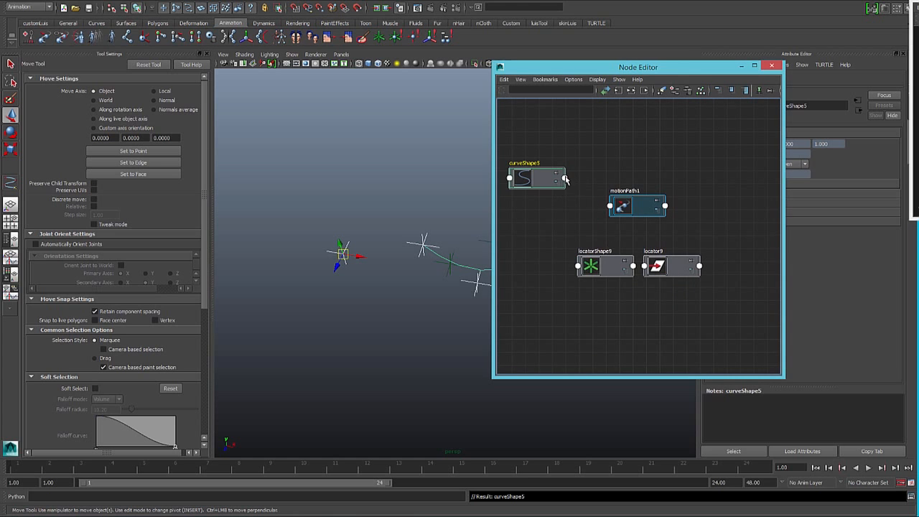
- Connect curveShape5's World Space[0] output to the geometryPath input of motionPath1
click(565, 179)
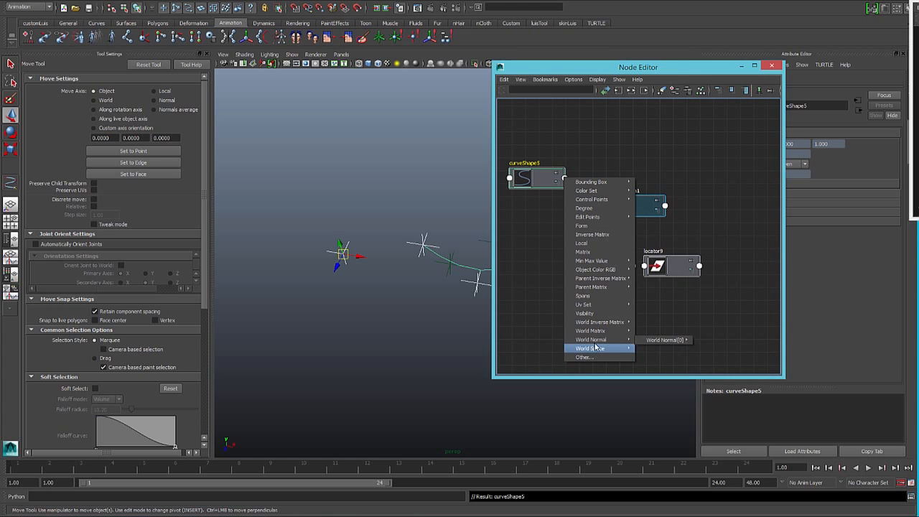
mouse_move(612, 349)
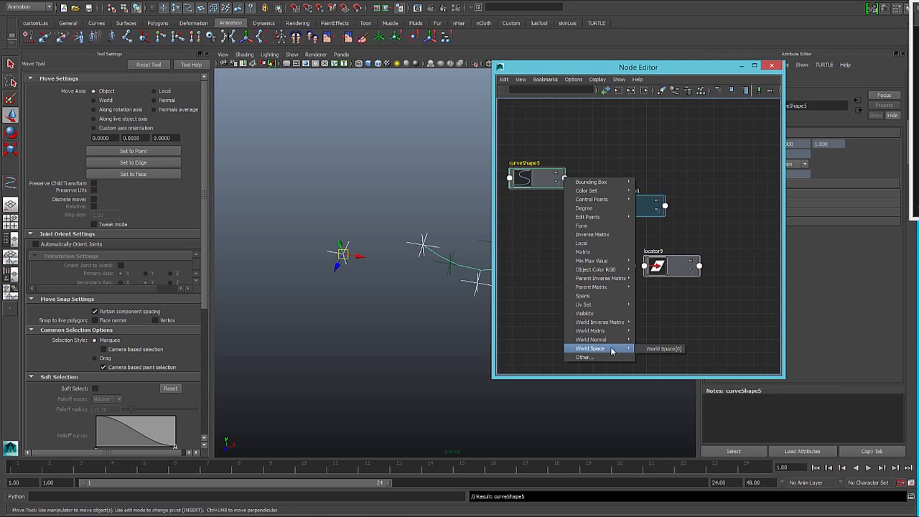
click(662, 348)
click(609, 207)
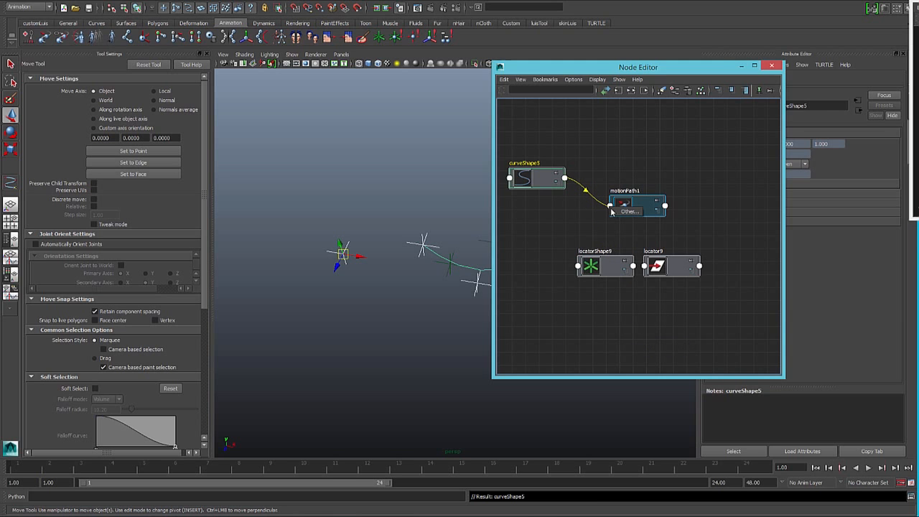
click(612, 211)
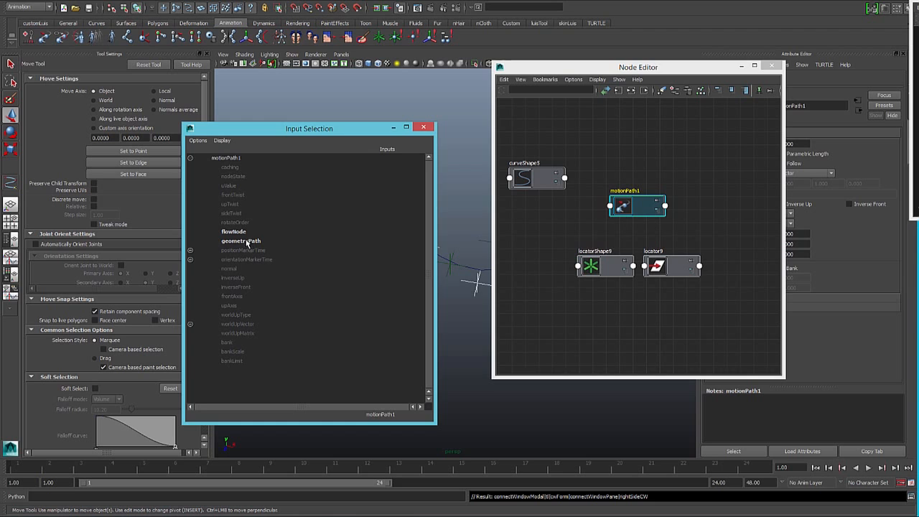
click(248, 242)
drag(641, 214, 669, 215)
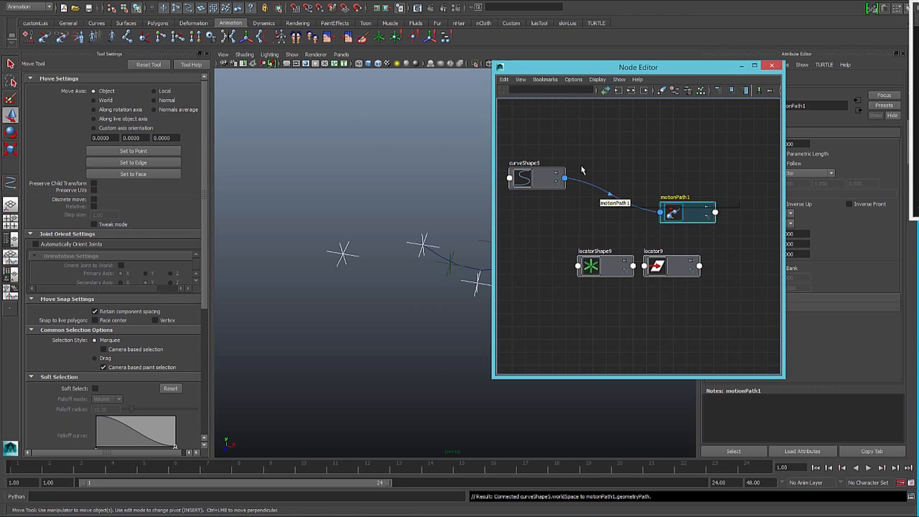
- Rearrange the nodes and connect motionPath1's All Coordinates output to locator9's Translate
drag(538, 180, 529, 175)
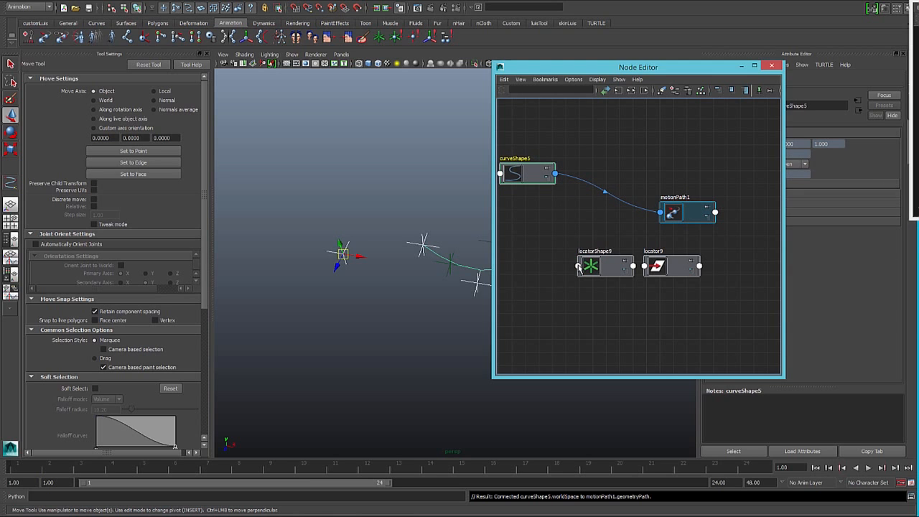
drag(613, 270, 710, 169)
drag(690, 214, 623, 210)
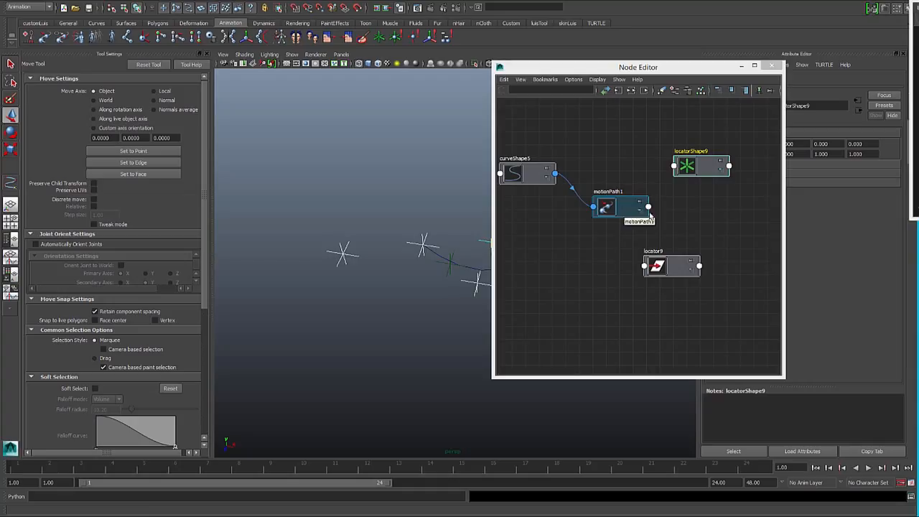
click(649, 208)
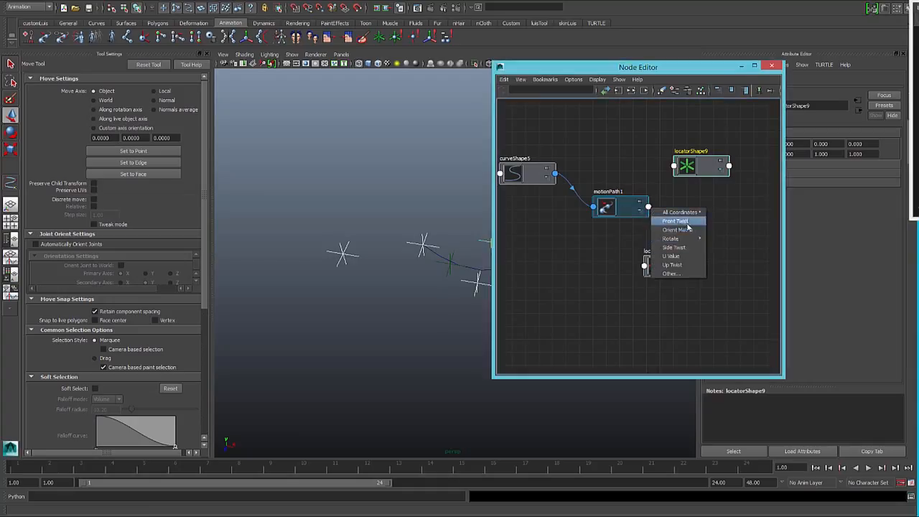
mouse_move(682, 213)
click(728, 213)
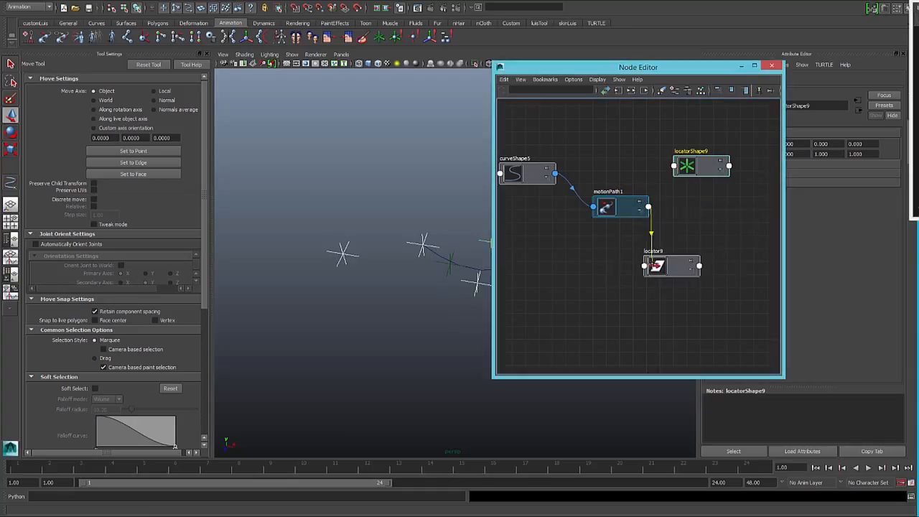
click(643, 265)
click(664, 291)
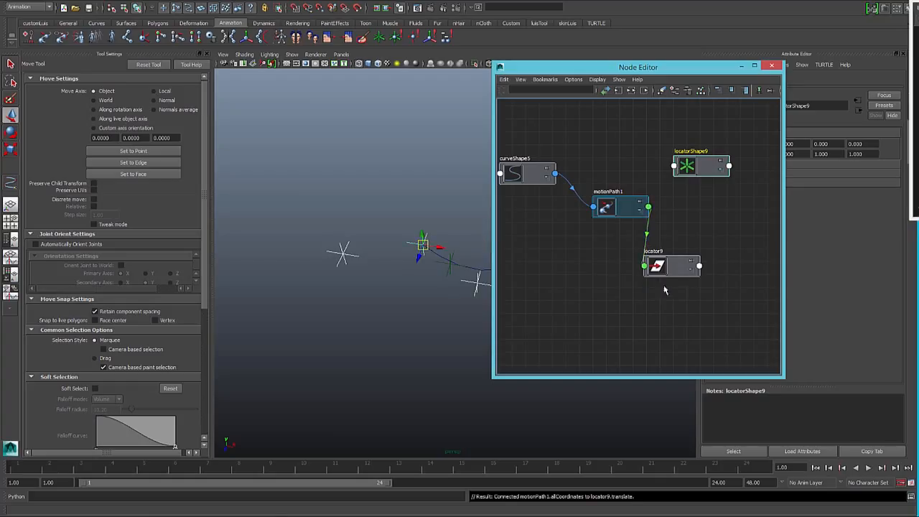
- Connect motionPath1's Rotate output to locator9's Rotate
drag(623, 209, 585, 225)
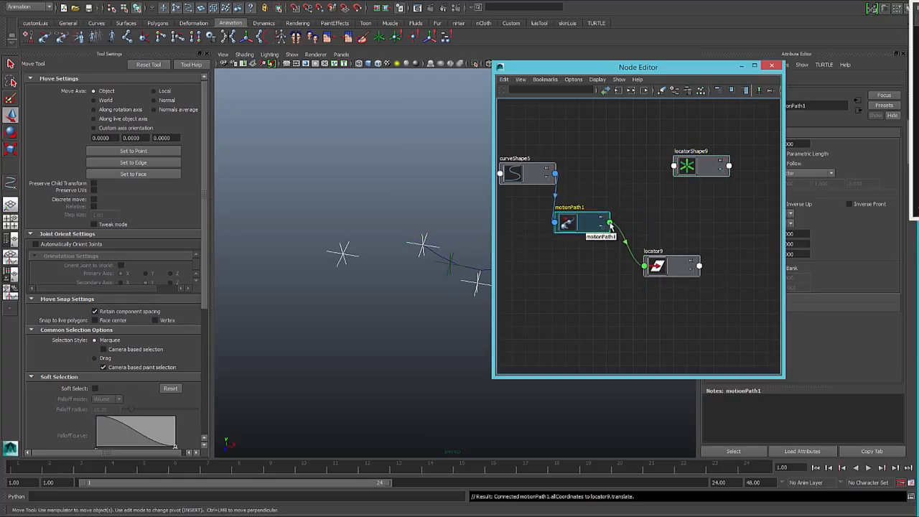
click(609, 225)
mouse_move(635, 249)
click(682, 256)
click(644, 265)
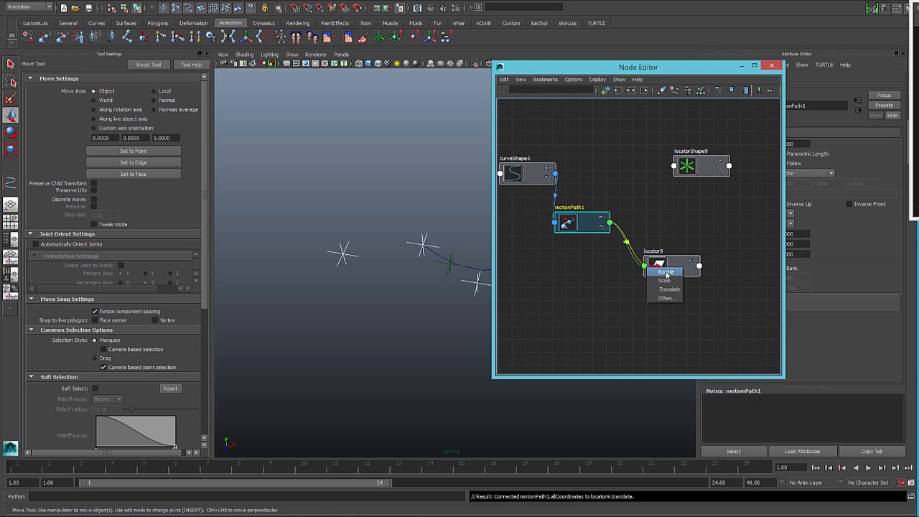
click(667, 274)
drag(668, 271, 681, 266)
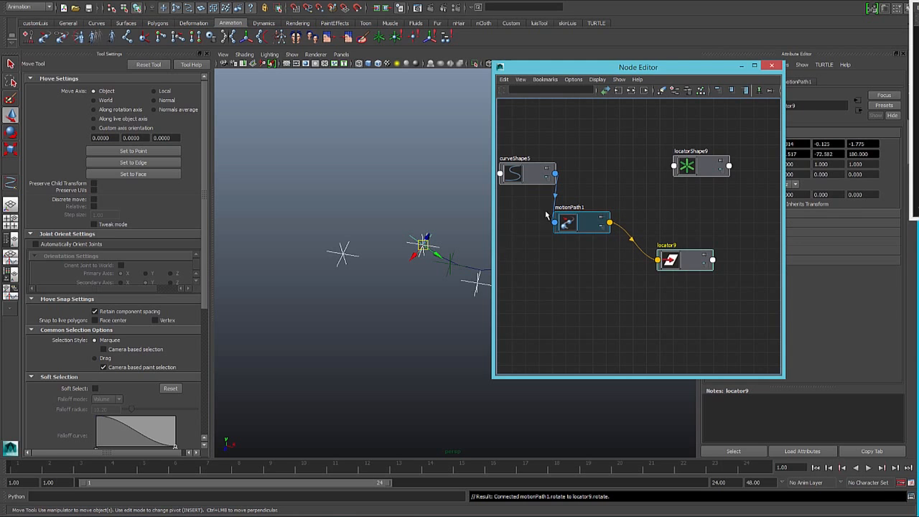
- Set motionPath1's U Value to 0.5, keeping the curve visible beside the Node Editor
drag(711, 67, 563, 113)
key(ctrl+a)
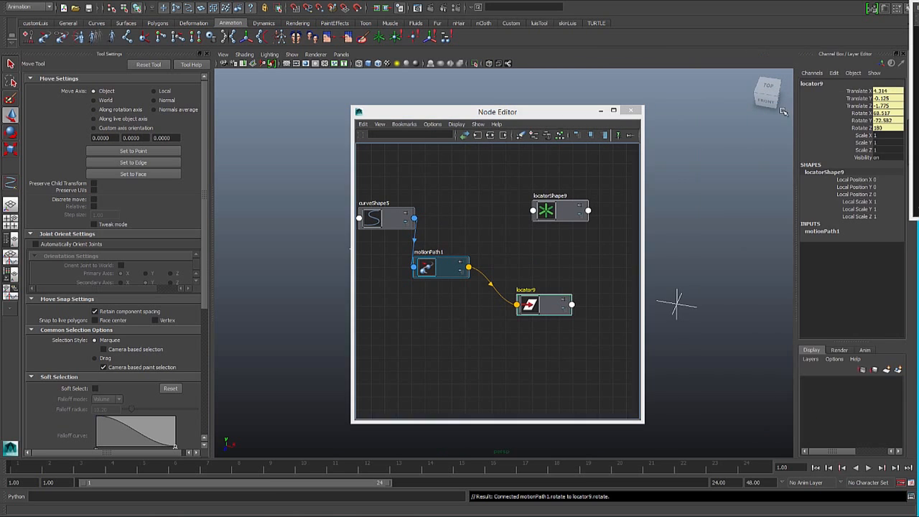
key(ctrl+a)
click(789, 82)
click(782, 145)
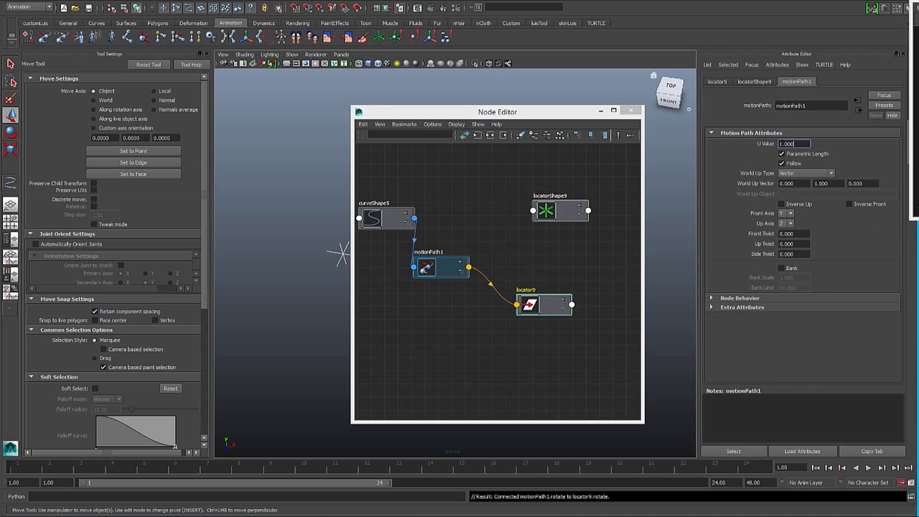
drag(795, 144, 786, 144)
drag(483, 119, 648, 134)
alt+drag(437, 244, 397, 223)
drag(623, 130, 524, 119)
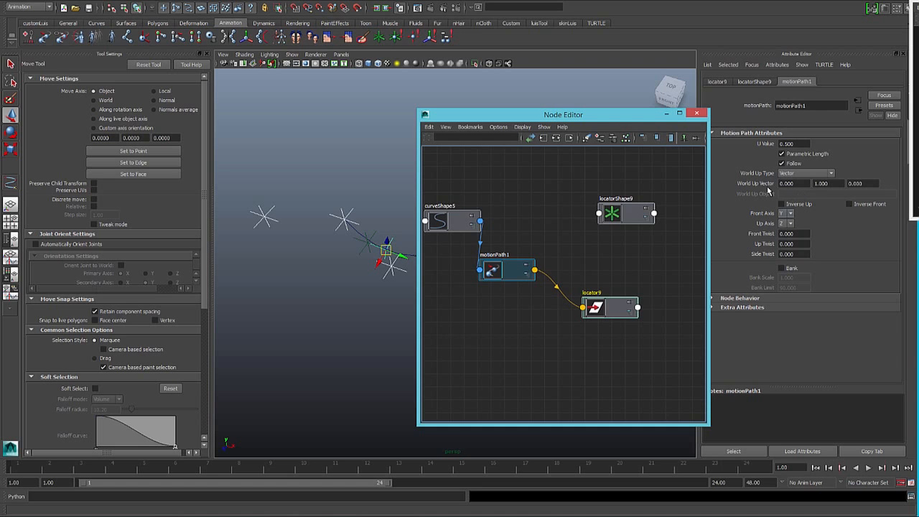
- Set motionPath1's Front Axis to X and its Up Axis to Y
click(787, 214)
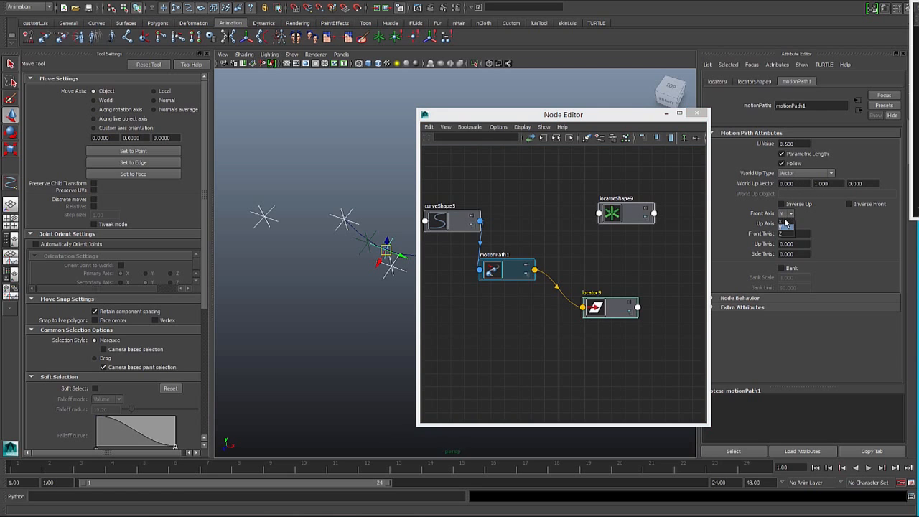
click(783, 220)
click(788, 224)
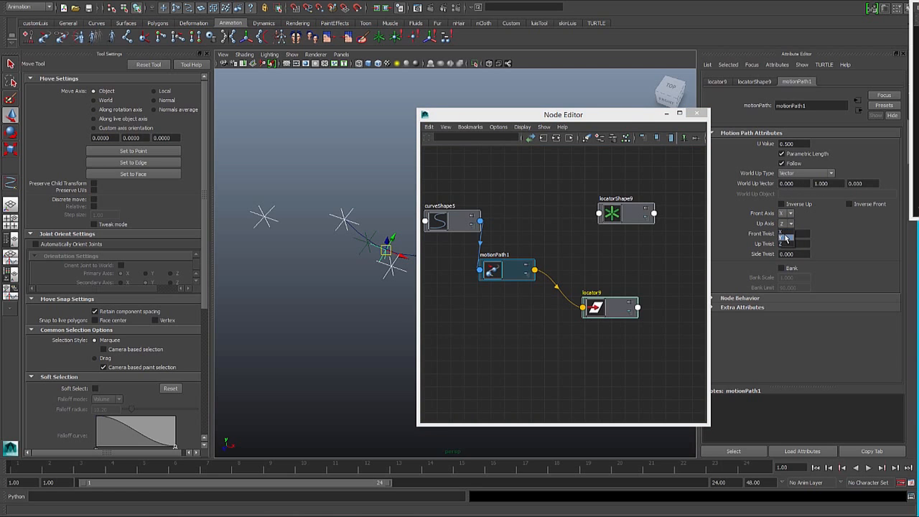
click(783, 234)
- Move the control locator below the curve's middle slightly to test the curve and attached locator, then clear the selection
alt+drag(388, 230, 362, 267)
click(369, 284)
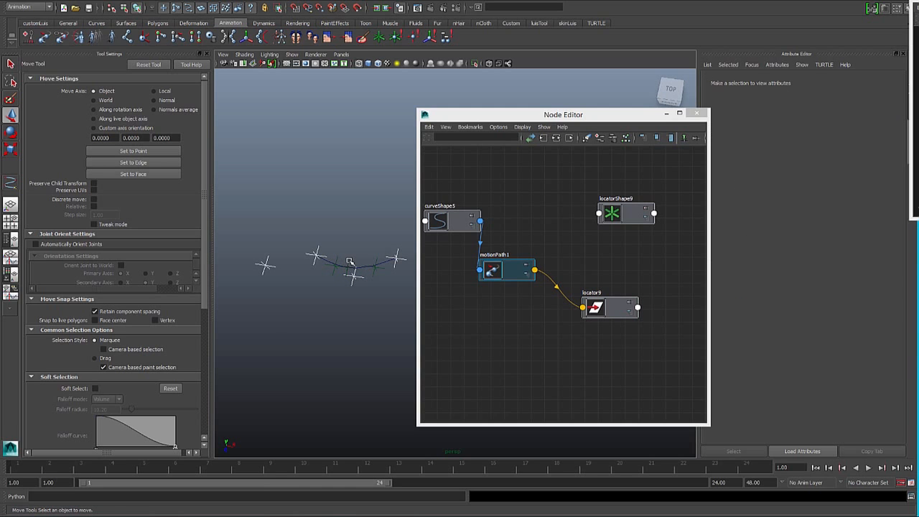
click(350, 262)
click(355, 279)
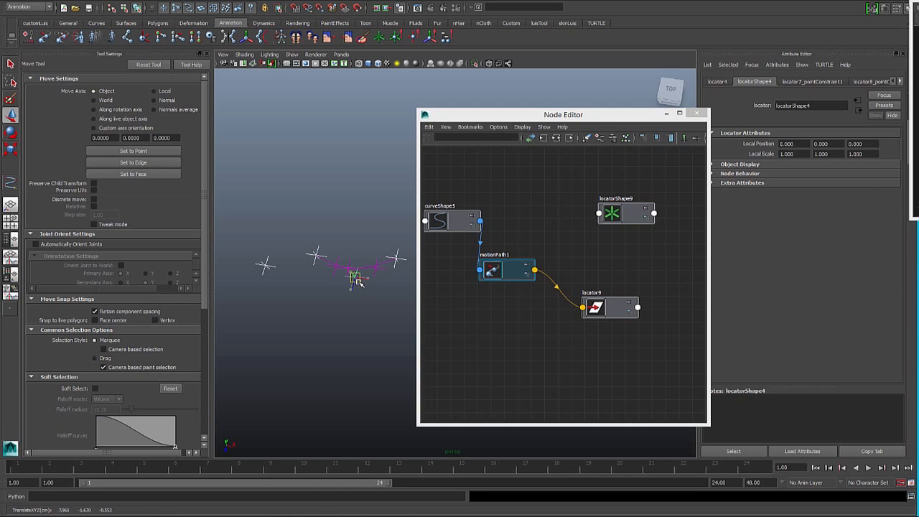
drag(348, 279, 353, 276)
click(359, 251)
scroll(343, 265, up, 4)
scroll(352, 261, down, 2)
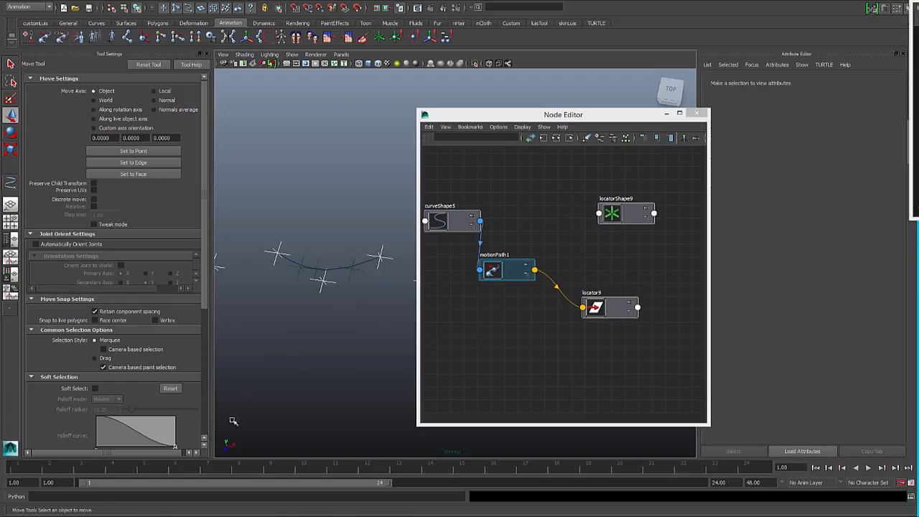
- Create a nearest-point node with the Python command mc.createNode('nearestPointOnCurve')
click(96, 497)
text(mc.createNode('nearestPointOnCurve'))
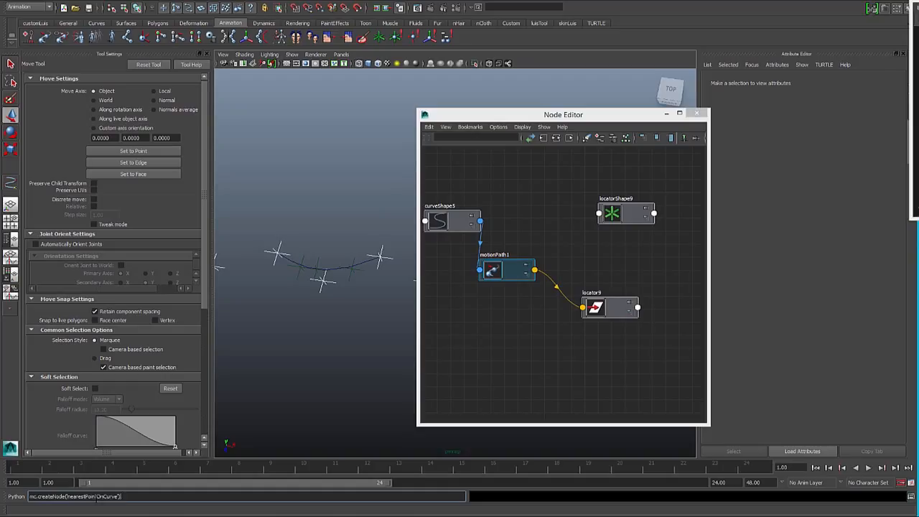
key(Return)
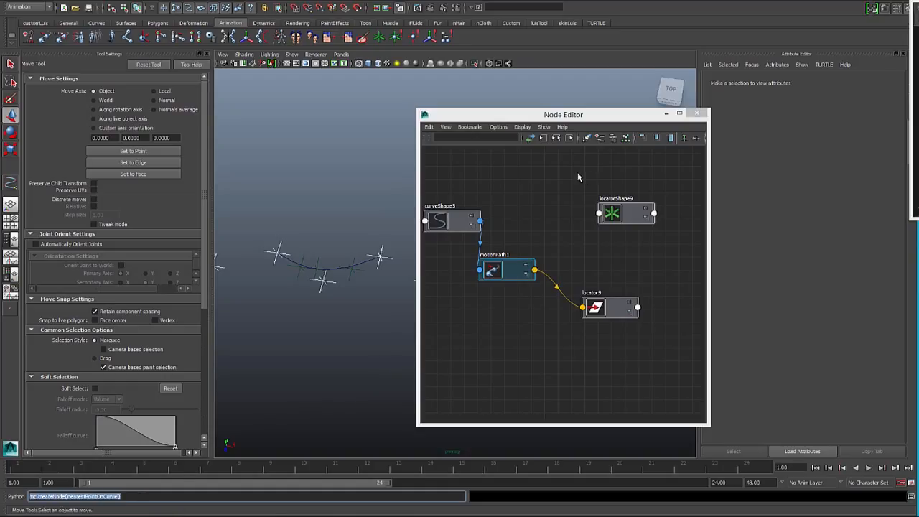
key(Return)
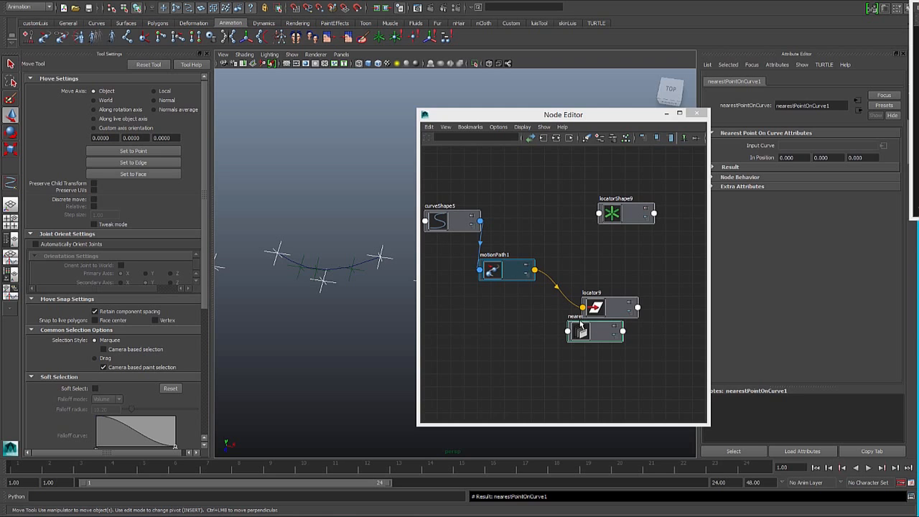
- Spread out the nearestPointOnCurve1, locatorShape9 and locator9 nodes in the Node Editor so their ports are accessible
drag(580, 331, 592, 181)
drag(612, 222, 648, 250)
drag(620, 312, 502, 174)
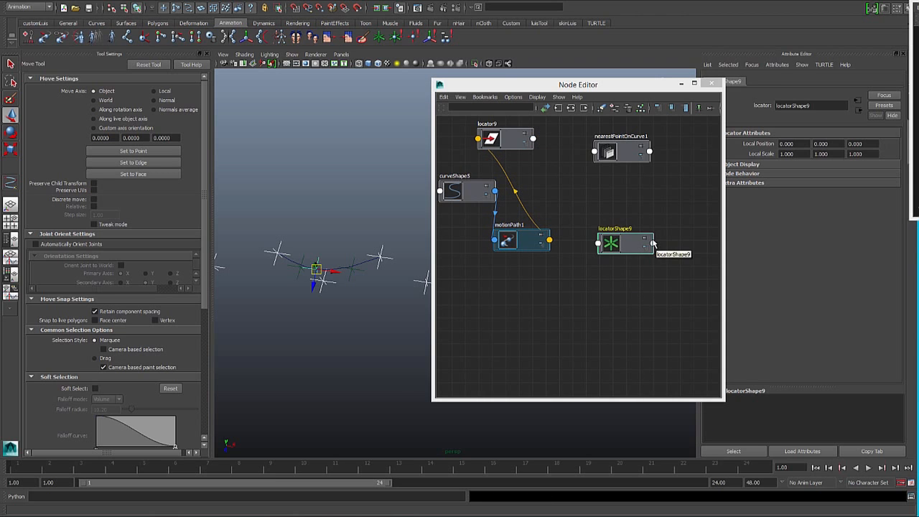
- Connect locatorShape9's World Position[0] output to the inPosition input of nearestPointOnCurve1
click(653, 243)
mouse_move(697, 343)
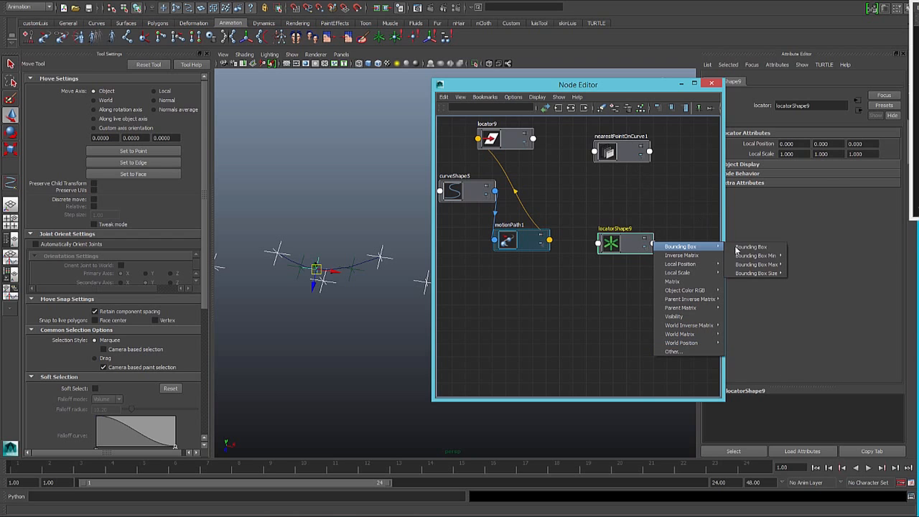
mouse_move(756, 343)
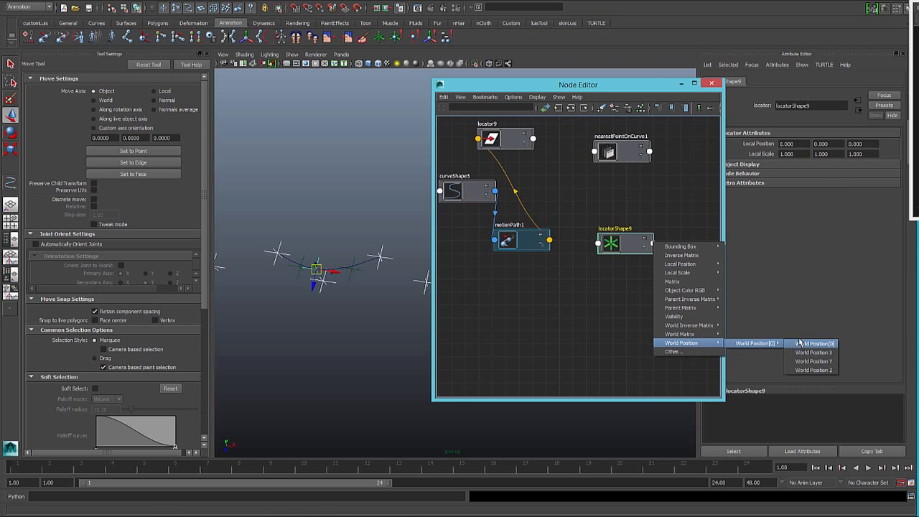
click(799, 343)
click(599, 153)
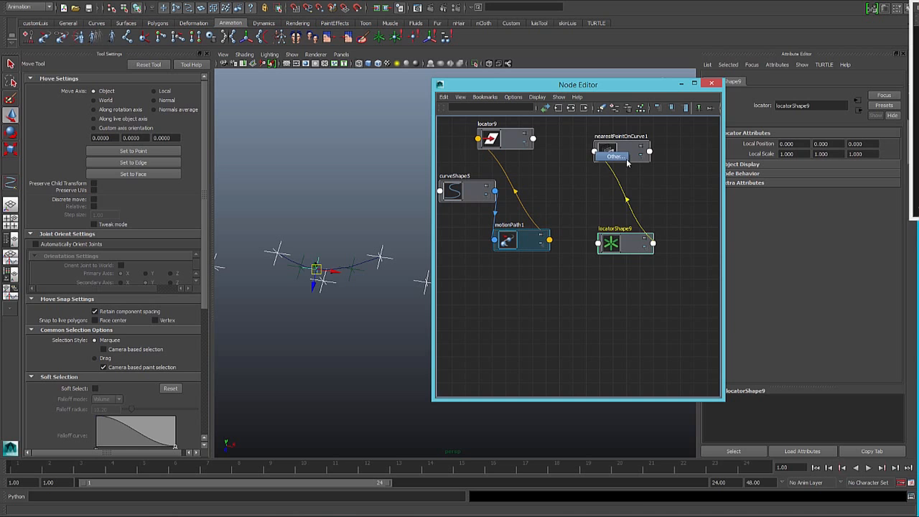
click(625, 162)
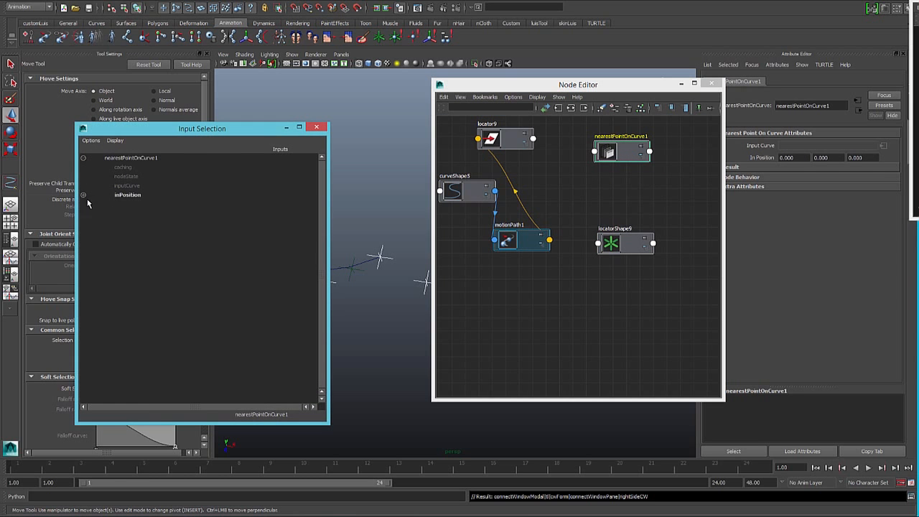
click(143, 195)
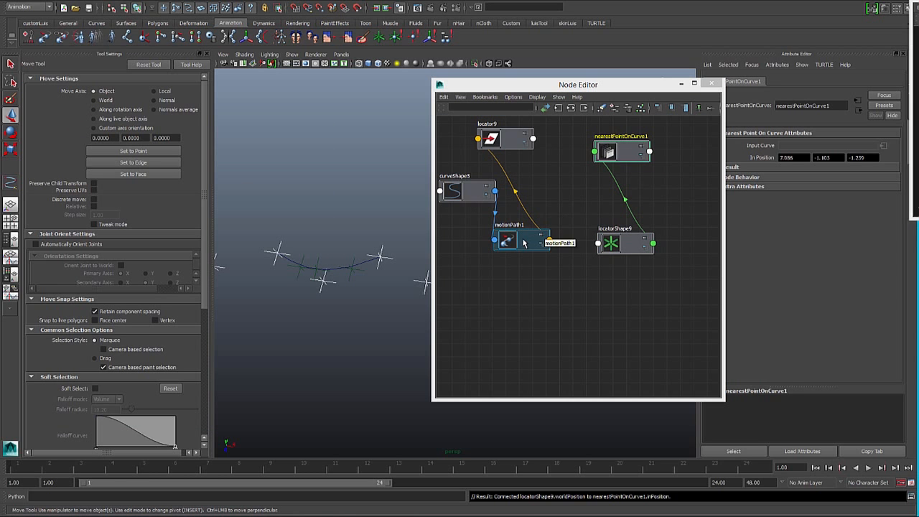
- Connect curveShape5's World Space[0] output to nearestPointOnCurve1's inputCurve and shift the nearest-point node slightly
click(495, 191)
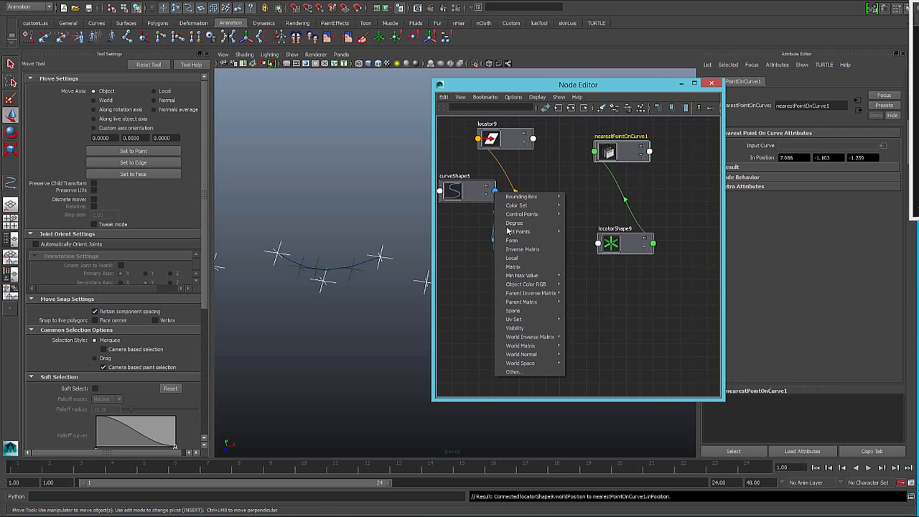
mouse_move(531, 362)
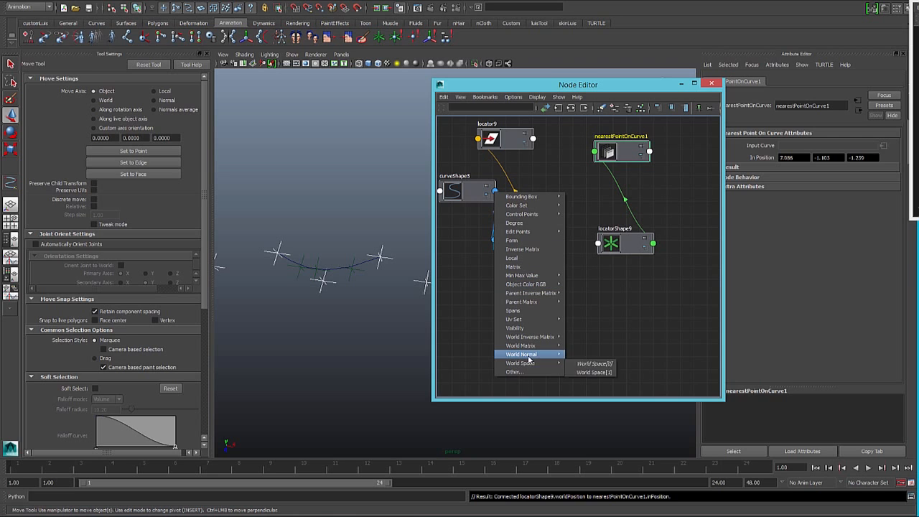
click(594, 363)
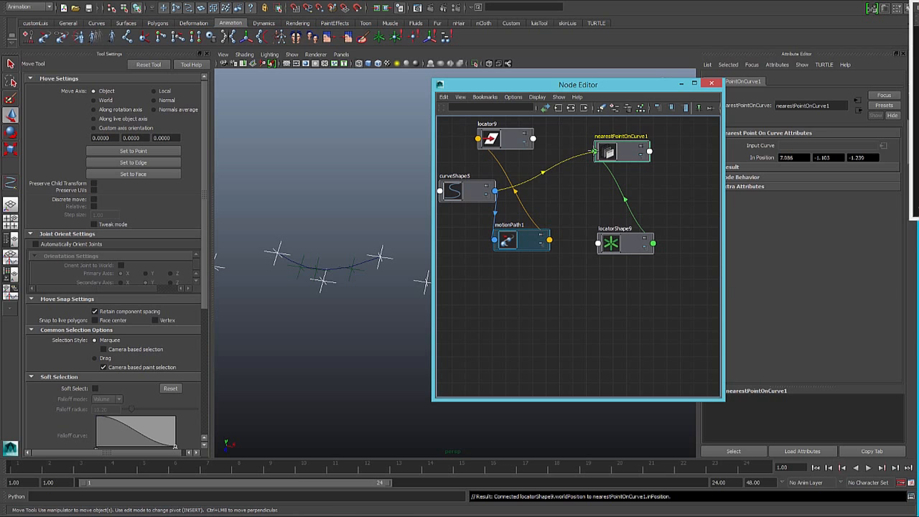
click(603, 152)
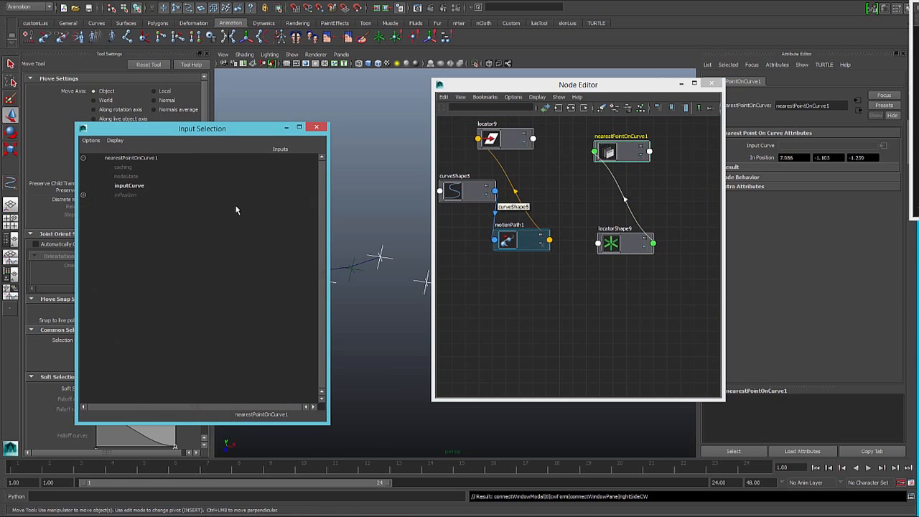
click(135, 187)
drag(621, 152, 593, 171)
- Connect nearestPointOnCurve1's Result Parameter output to the U Value input of motionPath1
click(647, 163)
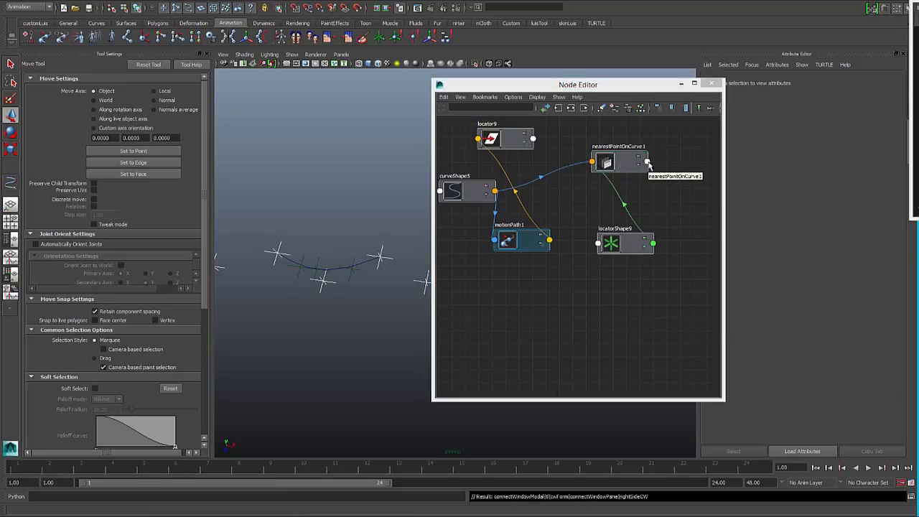
click(648, 163)
mouse_move(671, 171)
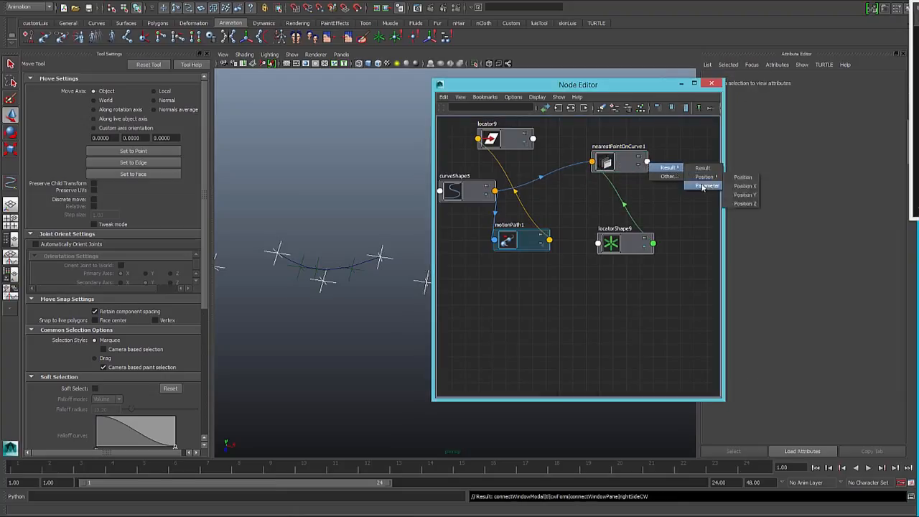
click(706, 185)
click(495, 240)
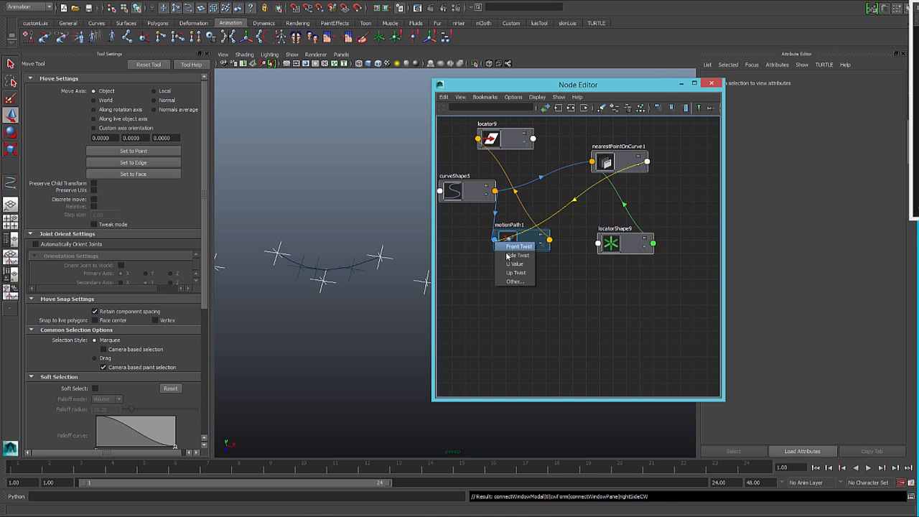
click(511, 265)
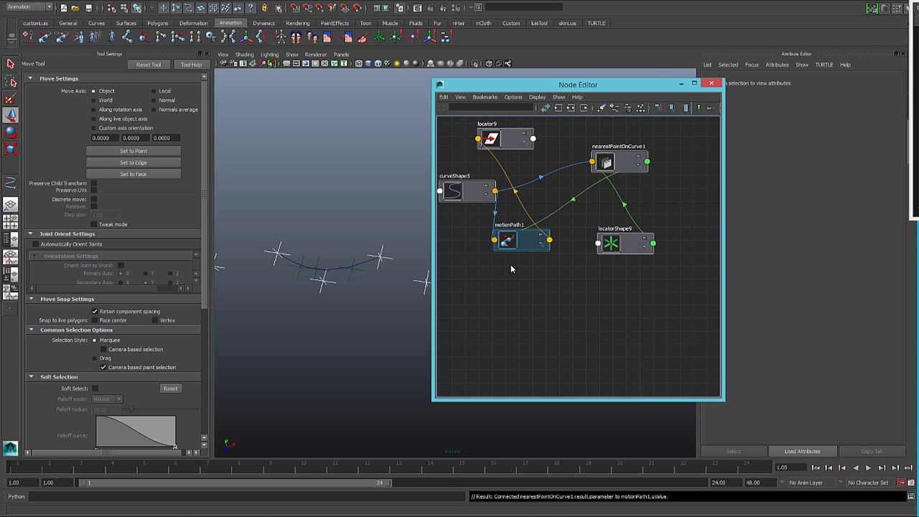
- Move the control locator below the curve's middle further down to test the connected nodes, then close the Tool Settings
click(326, 285)
drag(323, 282, 337, 297)
click(307, 271)
click(304, 289)
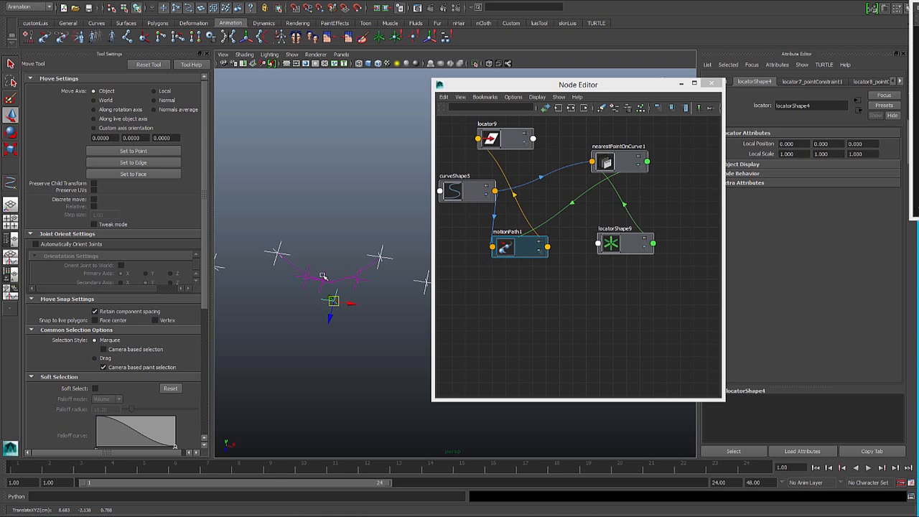
click(323, 277)
click(333, 301)
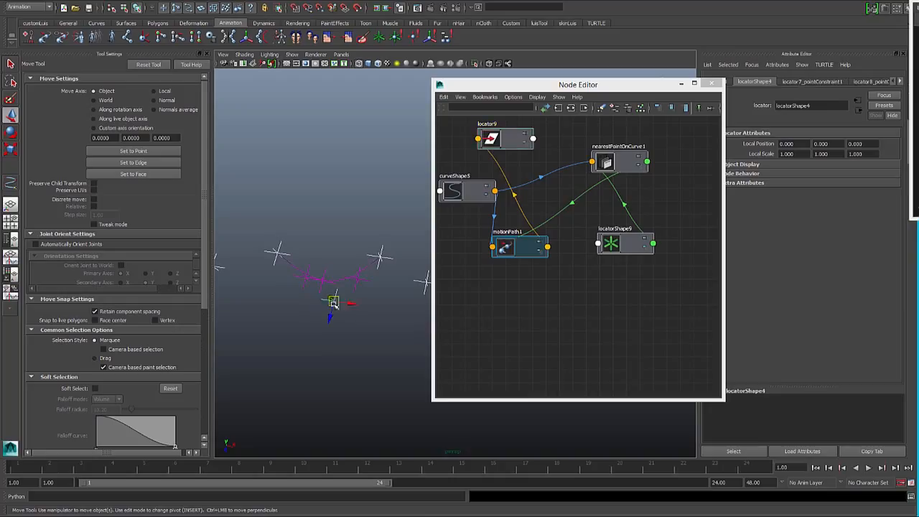
click(290, 326)
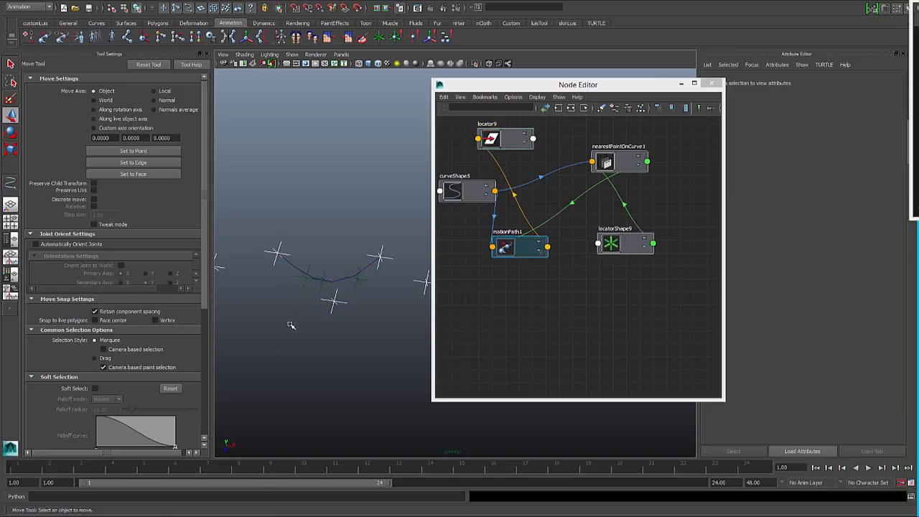
click(205, 56)
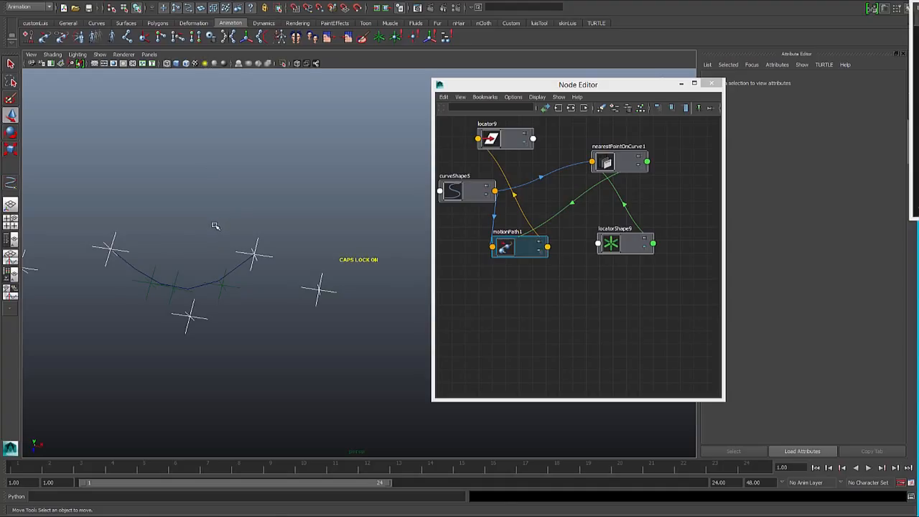
- Create an empty group and parent it under locator4, the control locator below the curve's middle
key(ctrl+g)
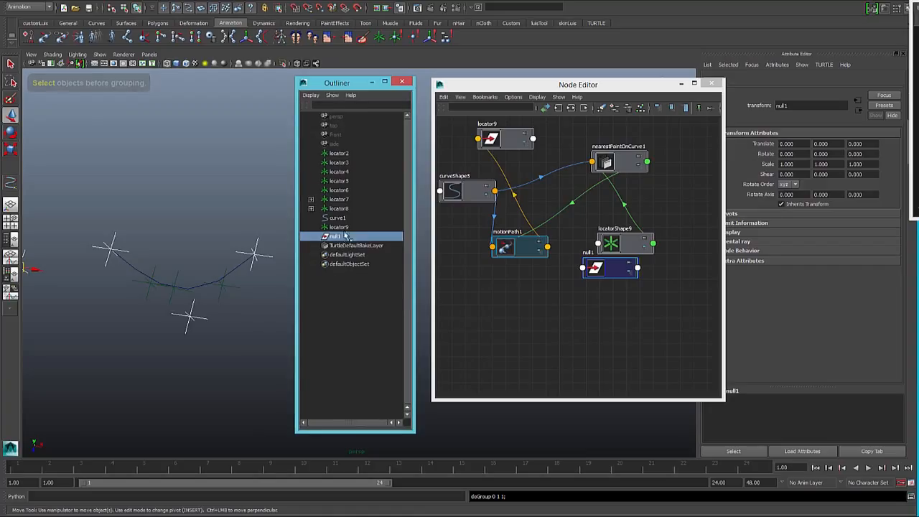
click(343, 227)
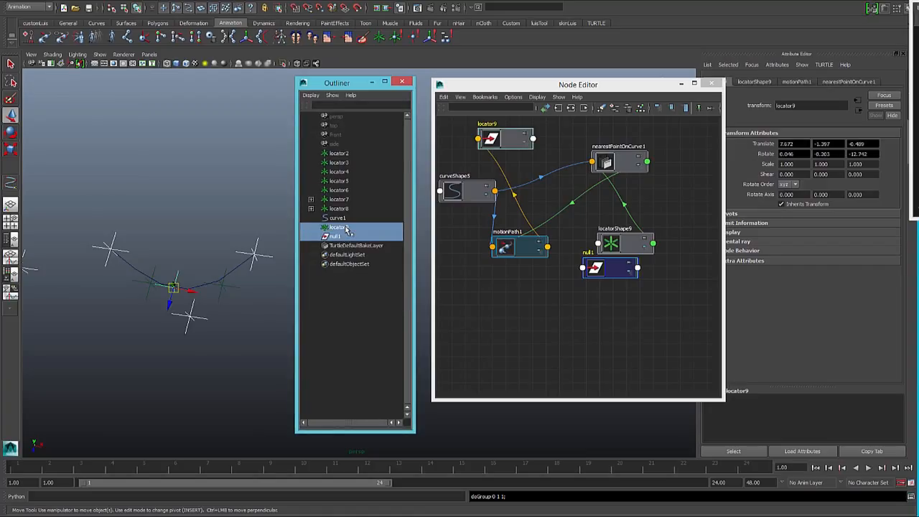
click(339, 245)
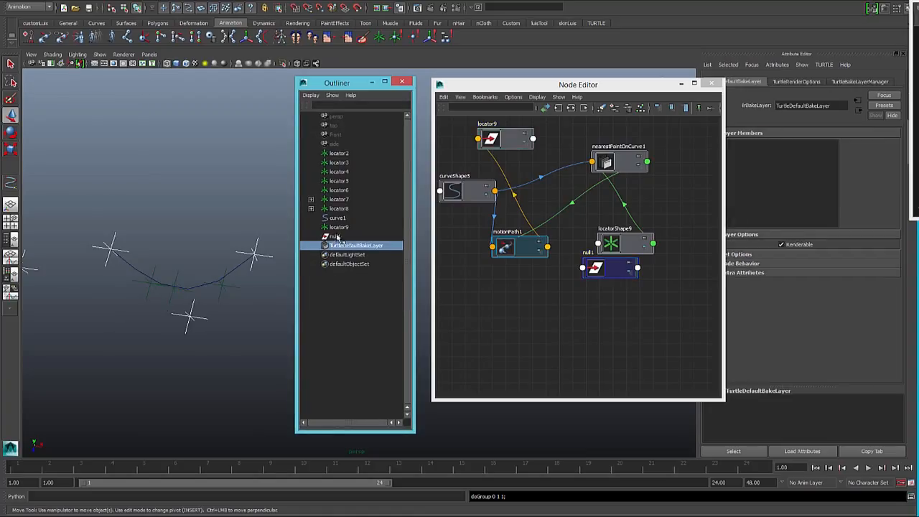
click(335, 237)
shift+click(189, 313)
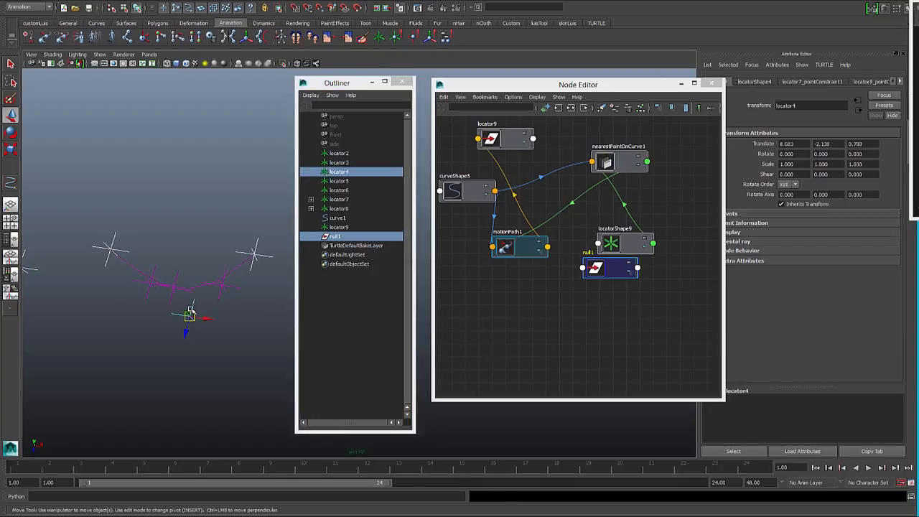
key(p)
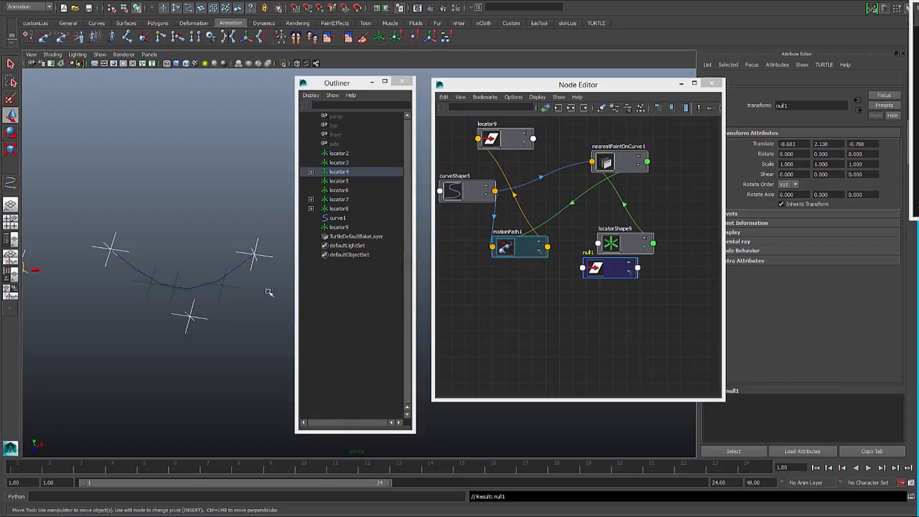
click(310, 172)
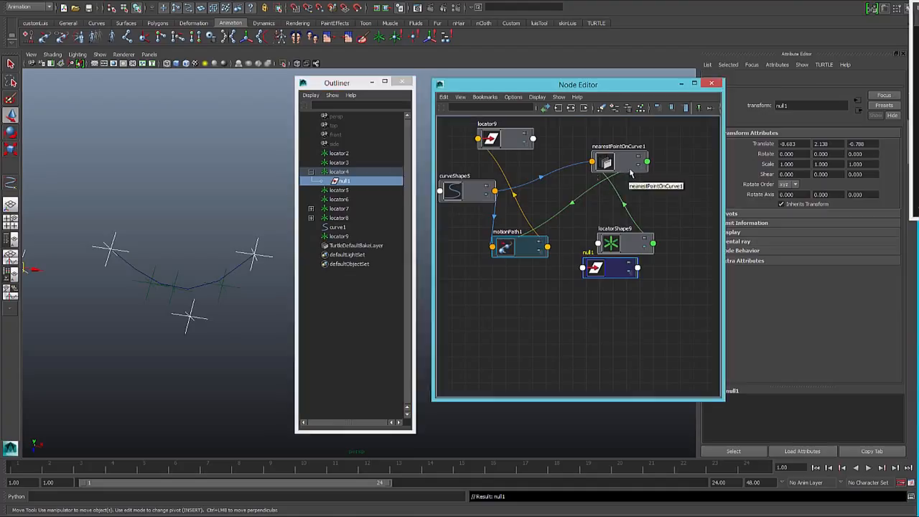
- Set null1's Translate X, Y and Z to 0 in the Channel Box
key(ctrl+a)
drag(888, 91, 887, 106)
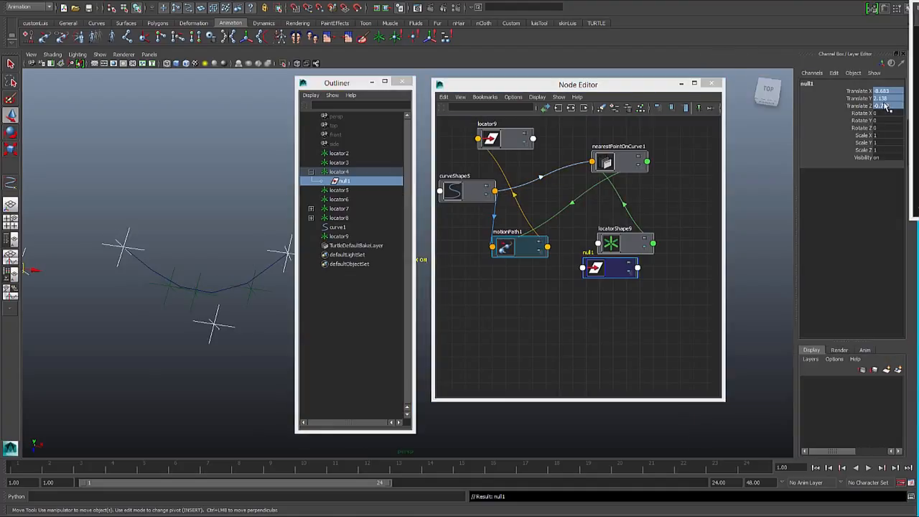
key(Return)
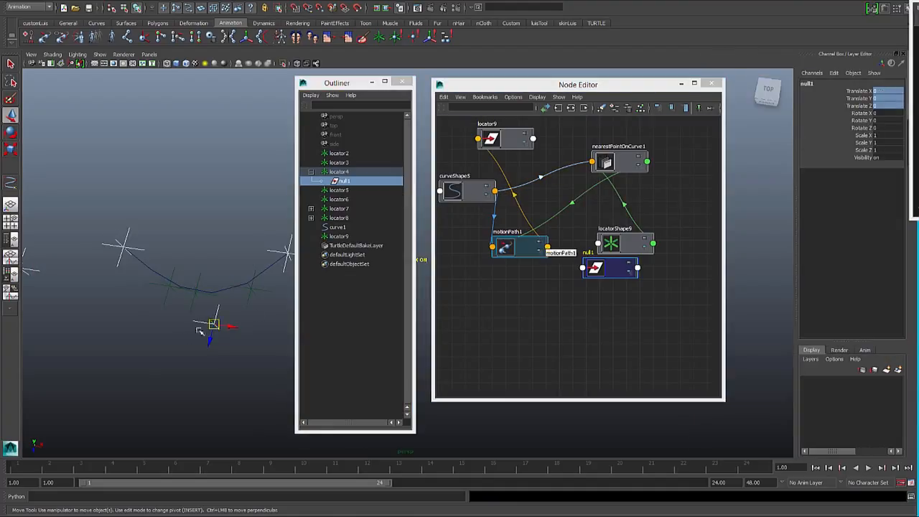
- Orient-constrain null1 to locator9, the locator attached to the curve, then clear the selection
click(200, 276)
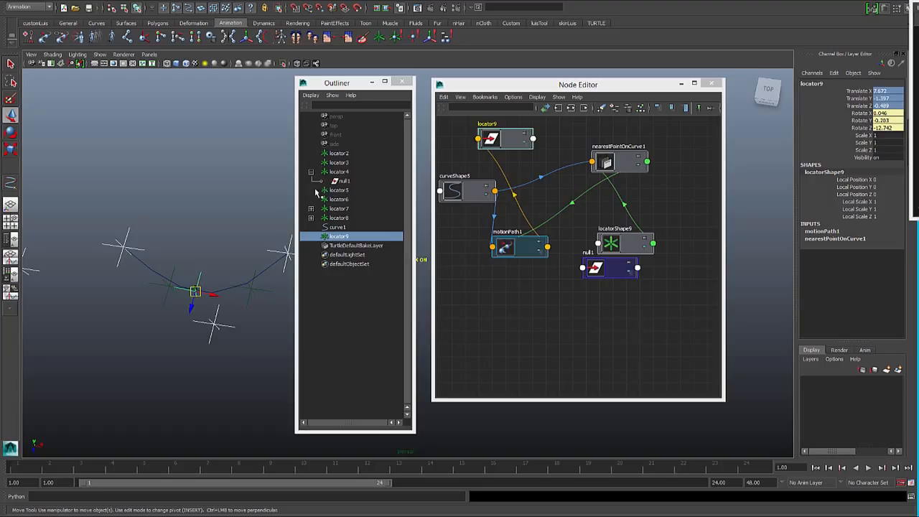
ctrl+click(345, 181)
click(365, 3)
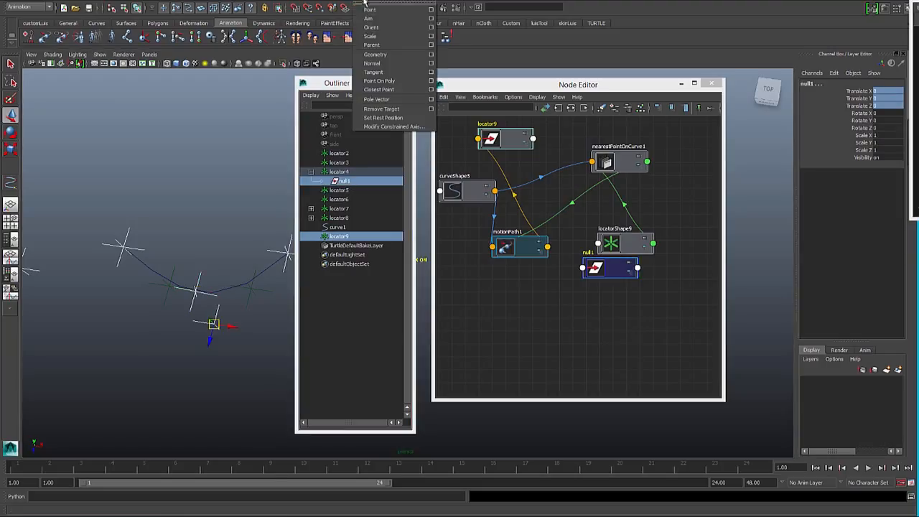
click(375, 28)
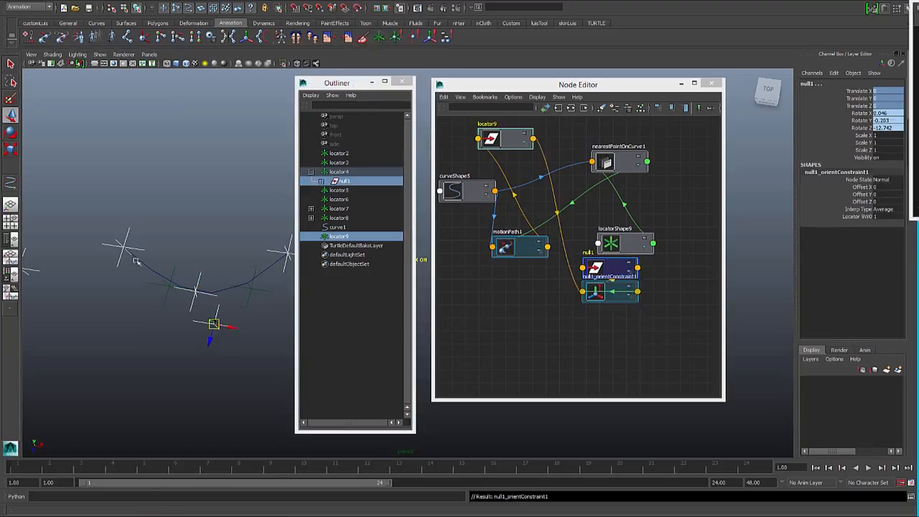
click(192, 234)
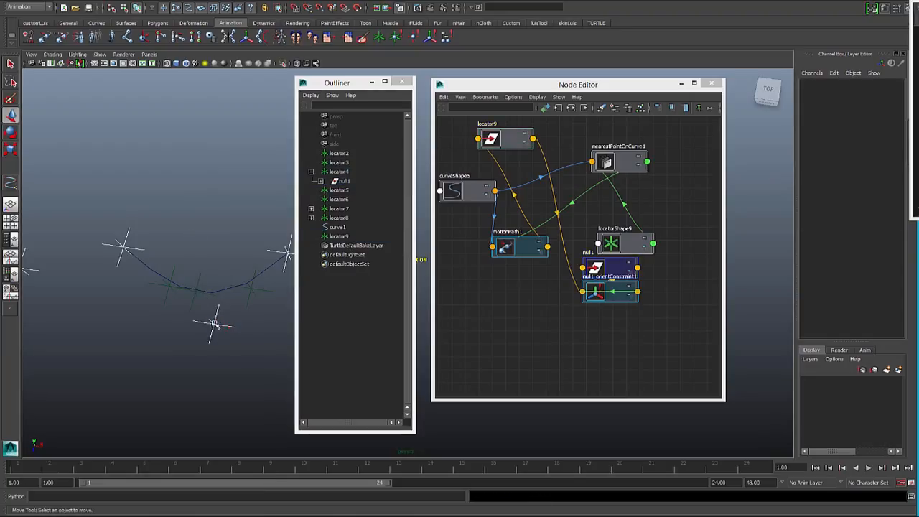
- Expand null1 in the Outliner to show its orient constraint and create two new locators
click(343, 182)
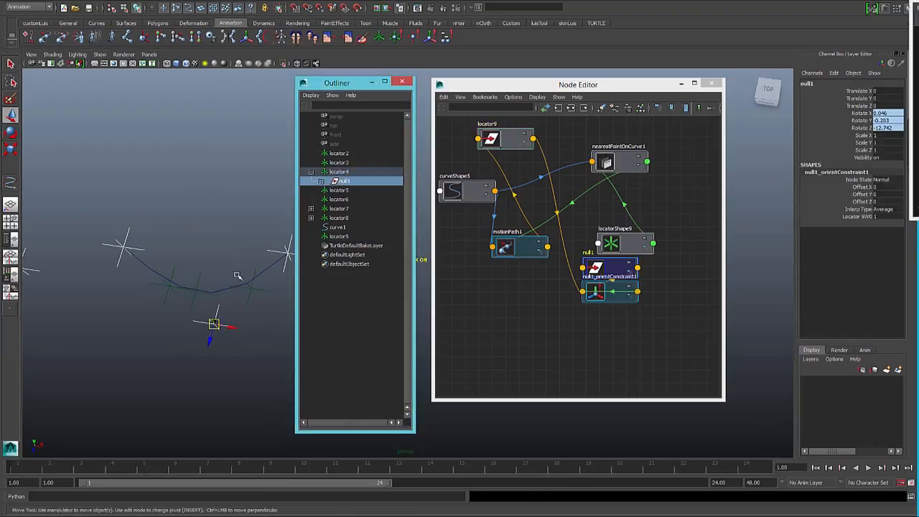
click(321, 181)
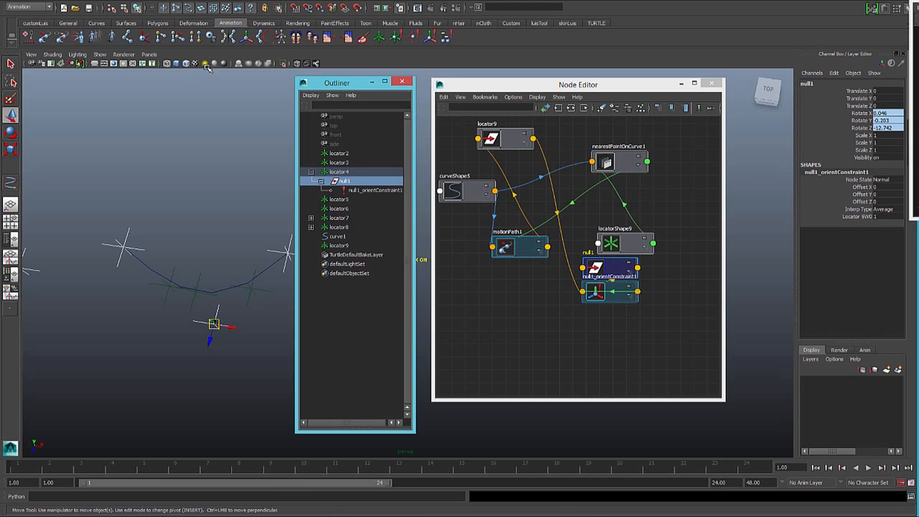
click(379, 37)
click(380, 38)
- Parent the new locators, locator10 and locator11, under null1
ctrl+click(348, 254)
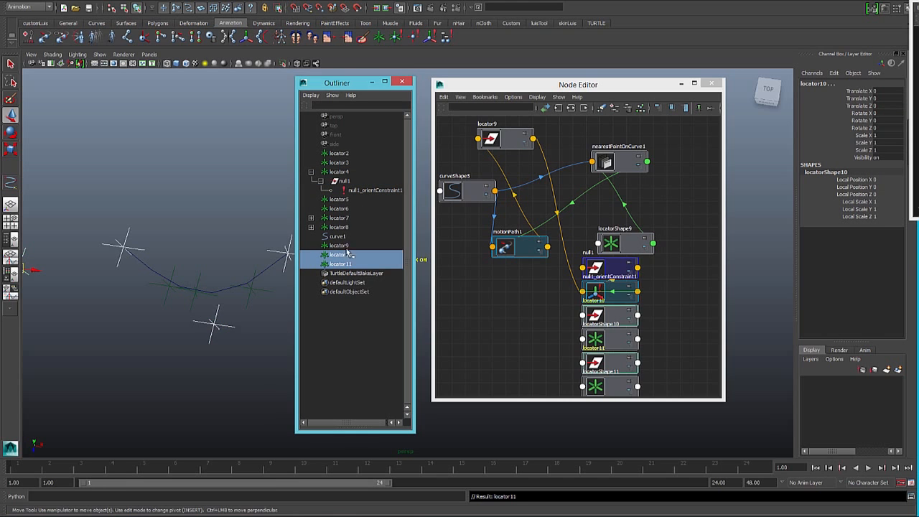
click(342, 182)
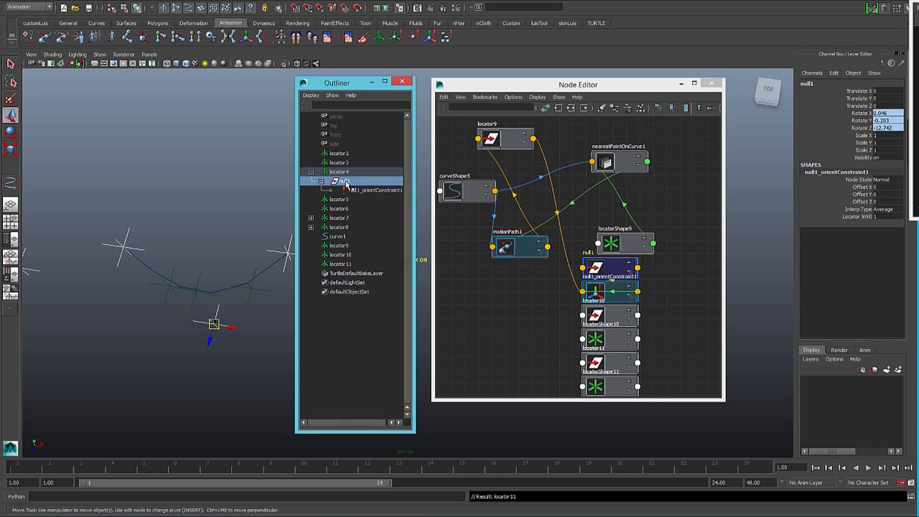
click(344, 257)
ctrl+click(345, 264)
ctrl+click(345, 181)
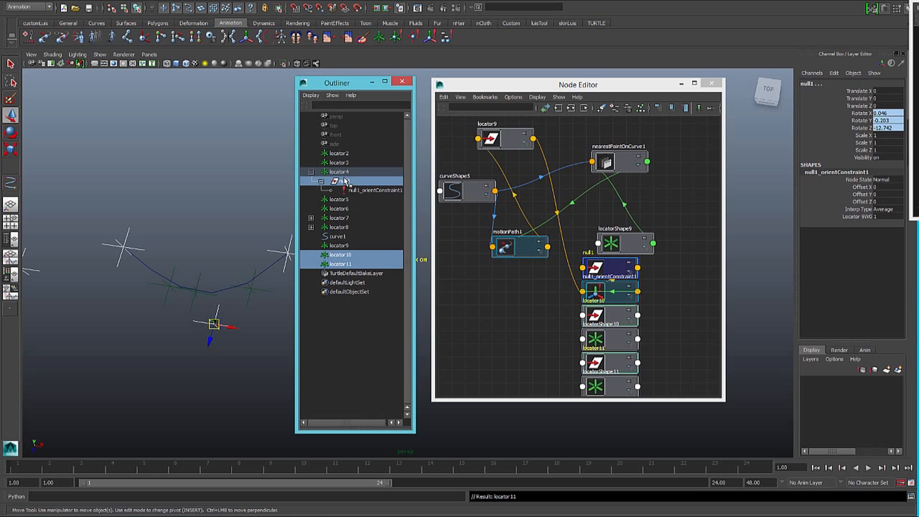
key(p)
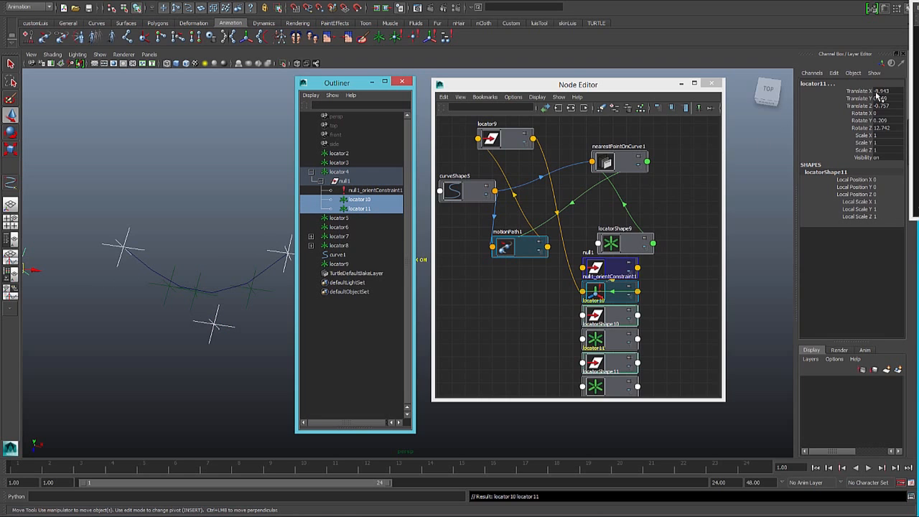
- Set Translate X, Y, Z and Rotate X, Y, Z of locator10 and locator11 to 0
drag(877, 94, 890, 127)
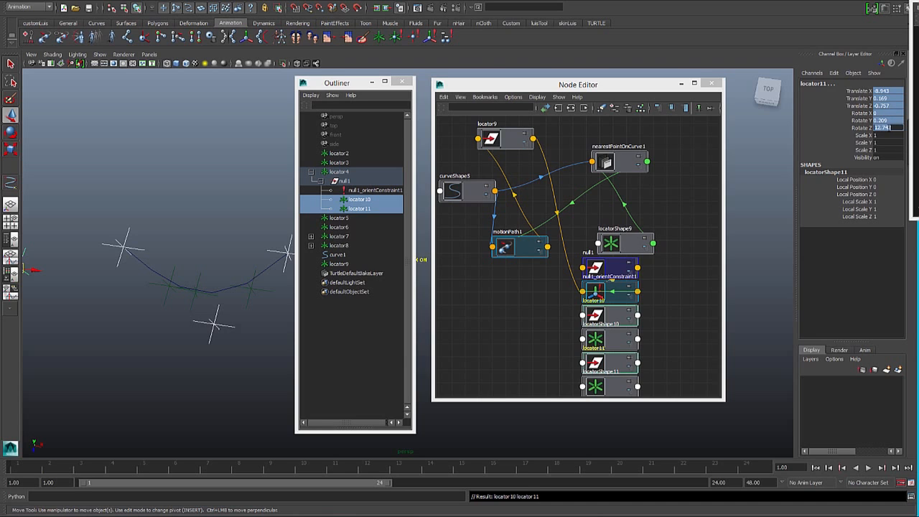
text(0)
key(Return)
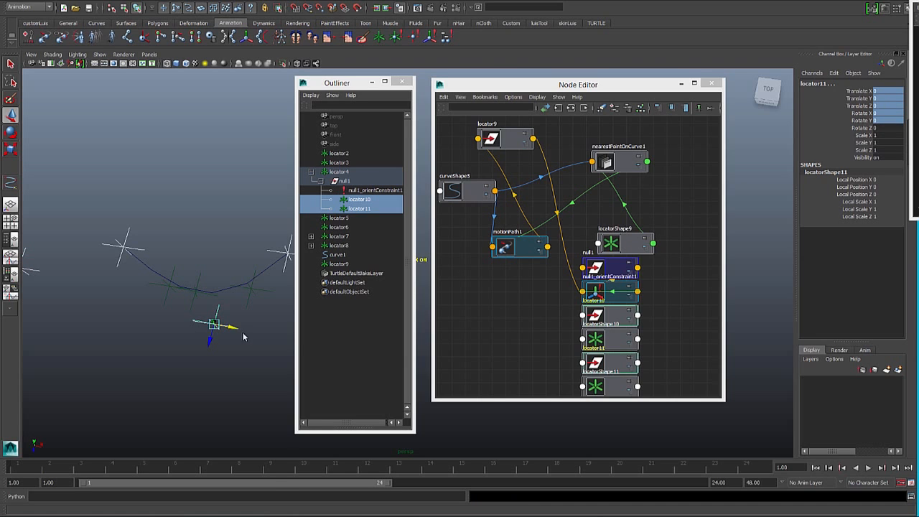
- Move locator10 and locator11 to opposite sides of locator4 along X, with locator11 at about -1.406
click(361, 200)
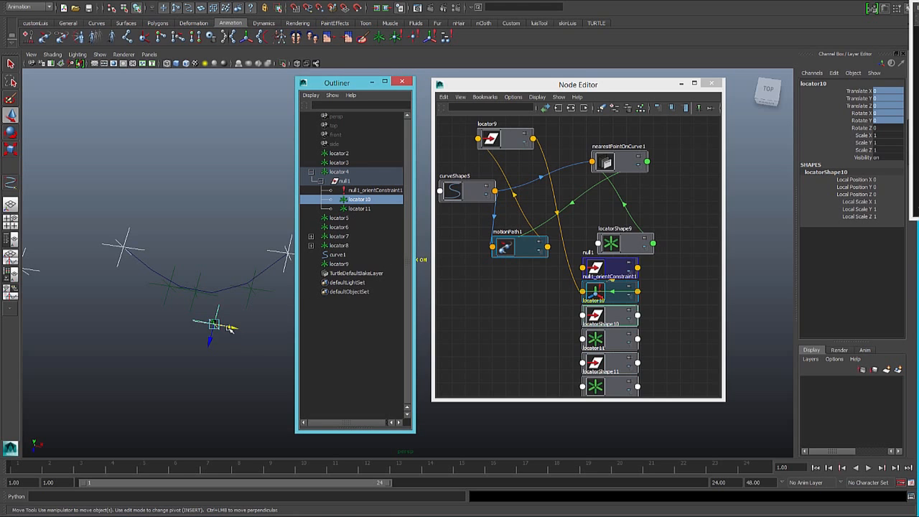
click(363, 208)
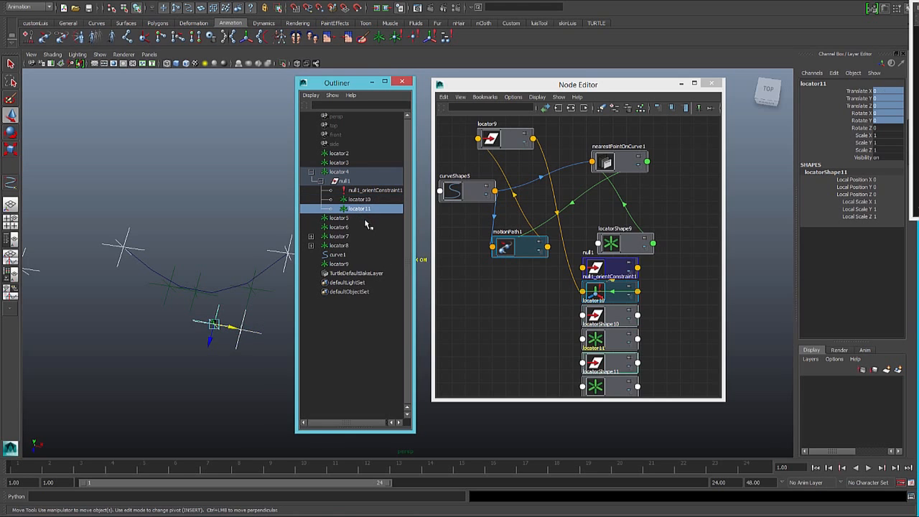
drag(231, 328, 201, 327)
click(171, 265)
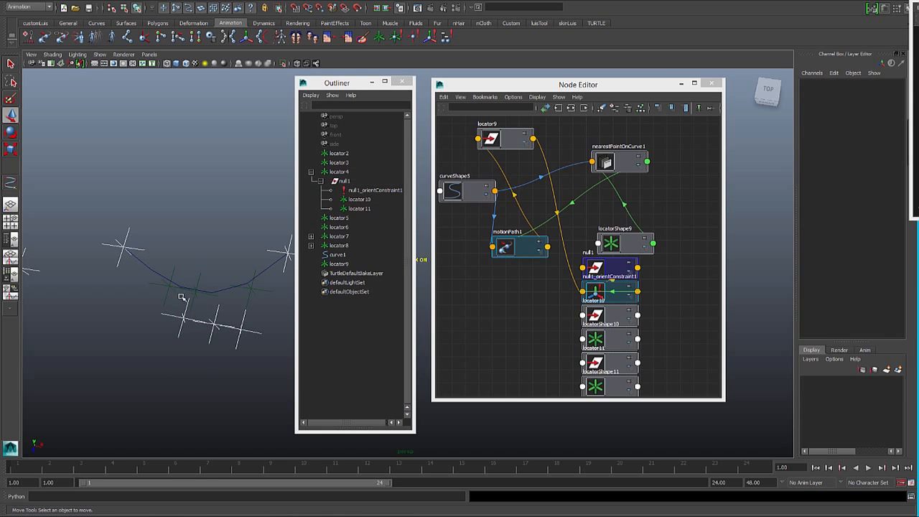
click(182, 321)
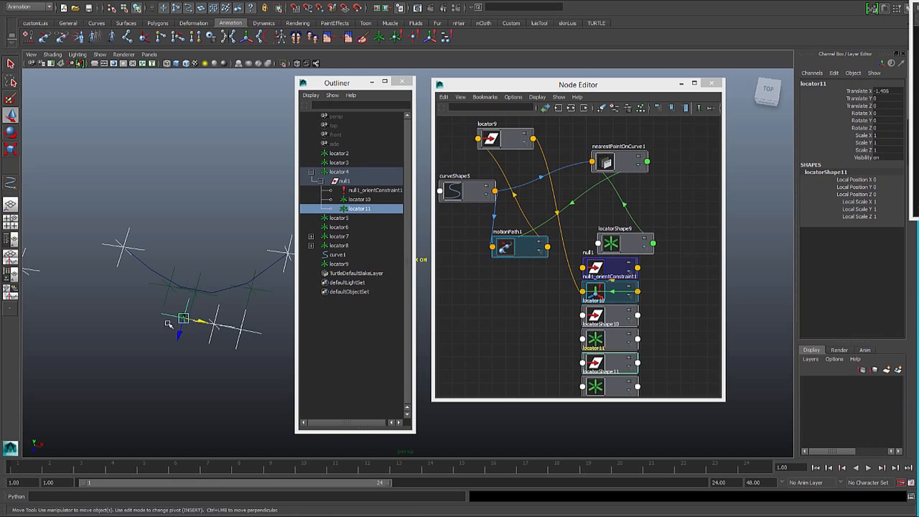
click(120, 246)
click(214, 325)
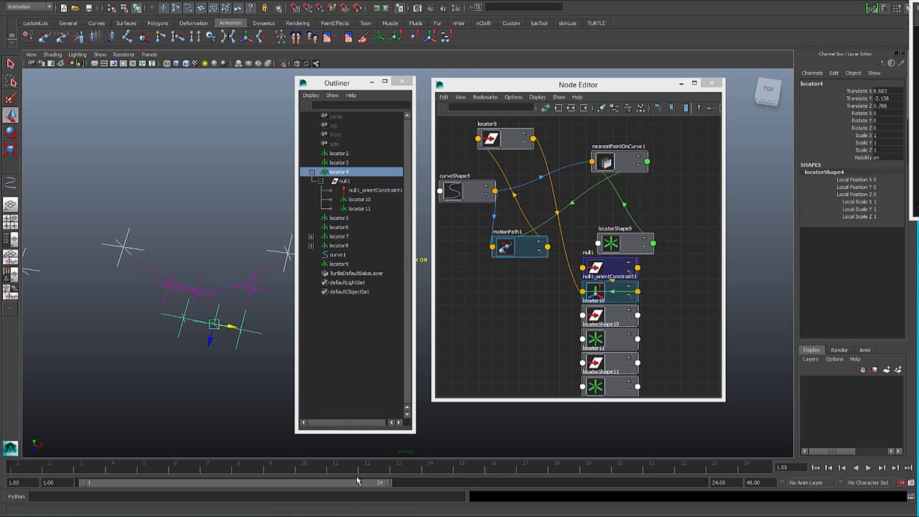
- Create a distanceBetween node by running only mc.createNode('distanceBetween') from the pasted Python commands
click(227, 496)
text(mc.createNode('nearestPointOnCurve') mc.createNode('distanceBetween'))
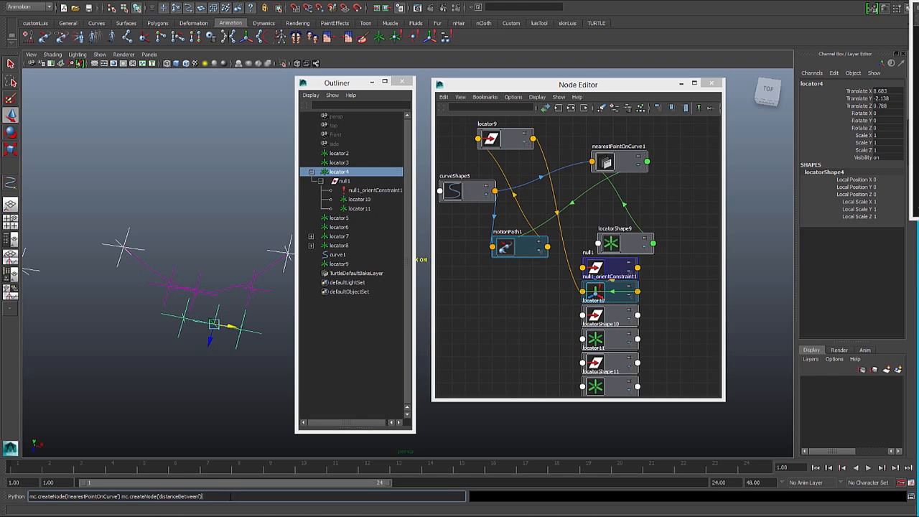
drag(203, 496, 30, 496)
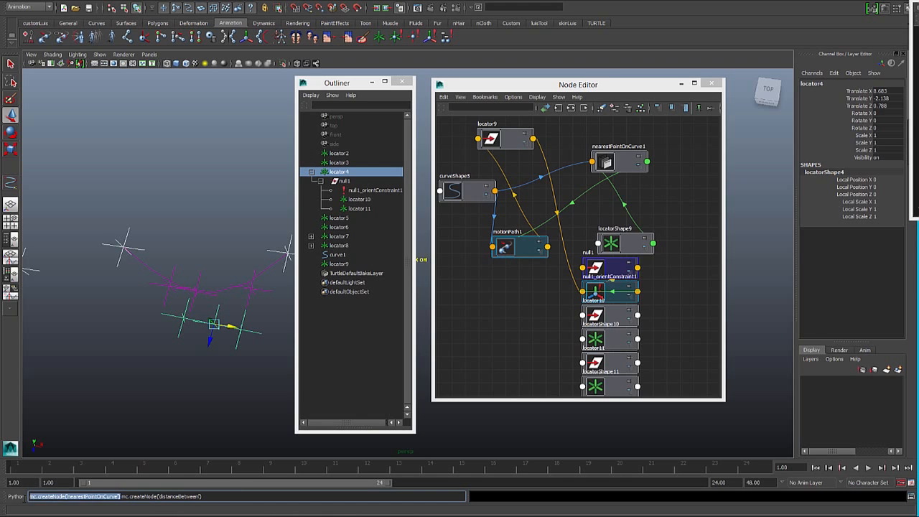
key(BackSpace)
key(Delete)
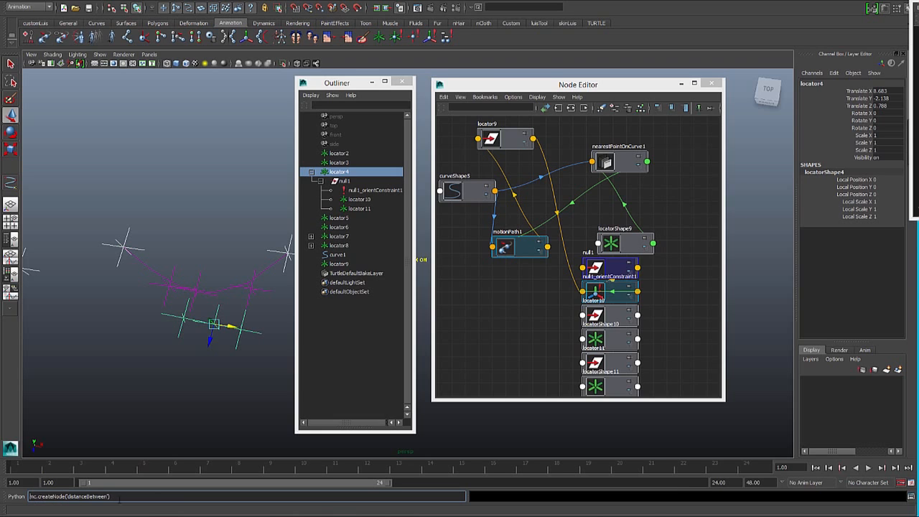
drag(113, 496, 5, 477)
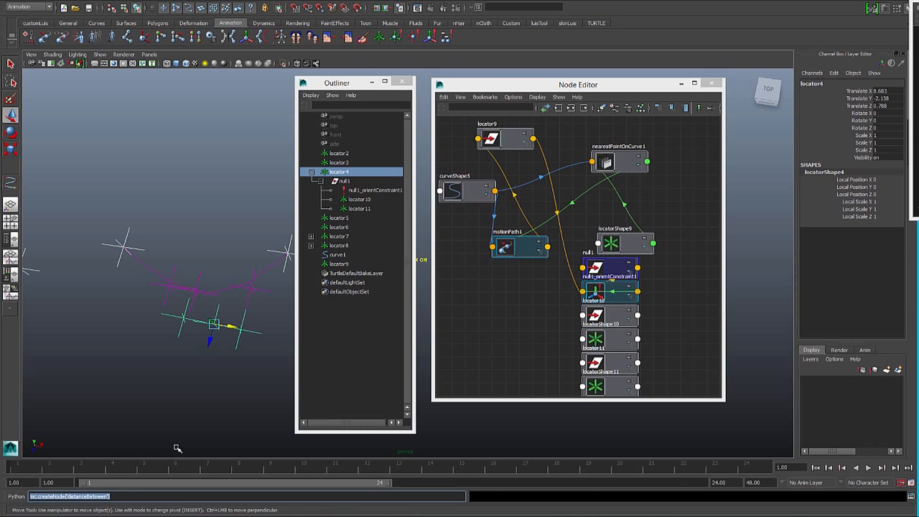
key(Return)
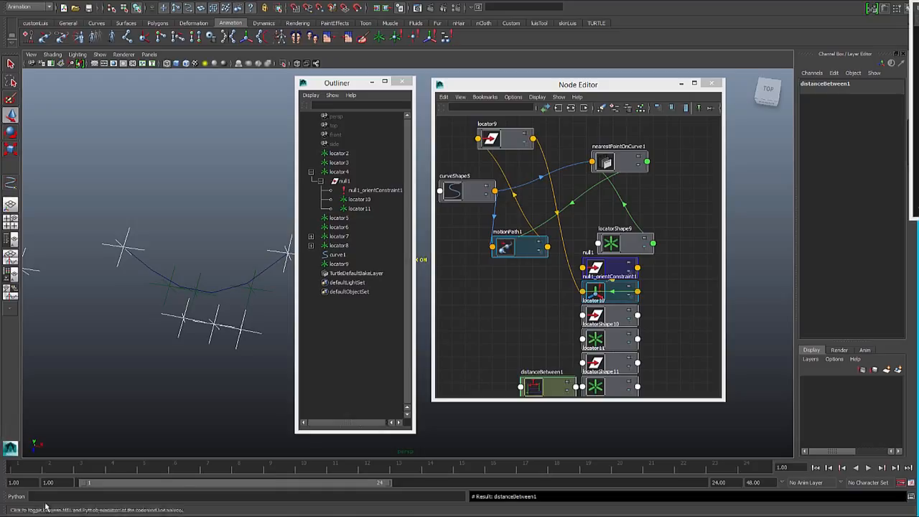
- Create a second distanceBetween node with the same Python command and set both nodes clear of the locator nodes in the Node Editor
key(Up)
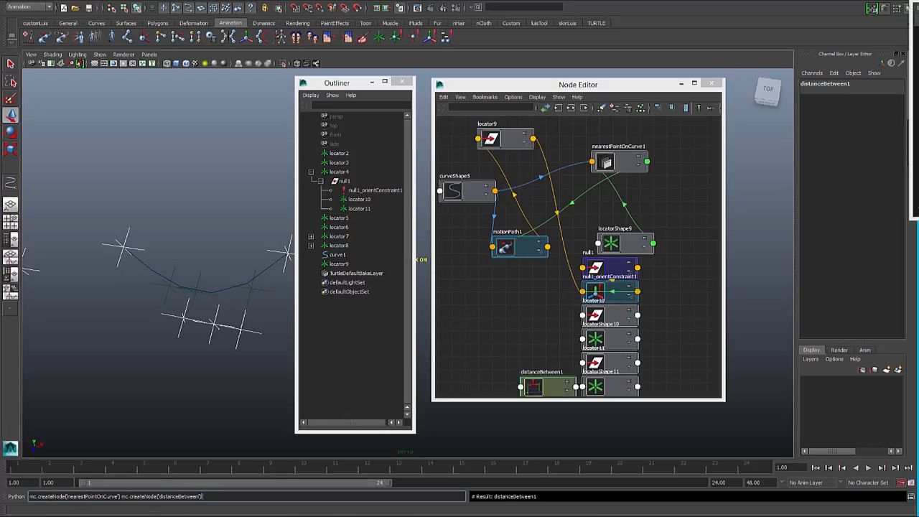
drag(123, 496, 29, 496)
key(Delete)
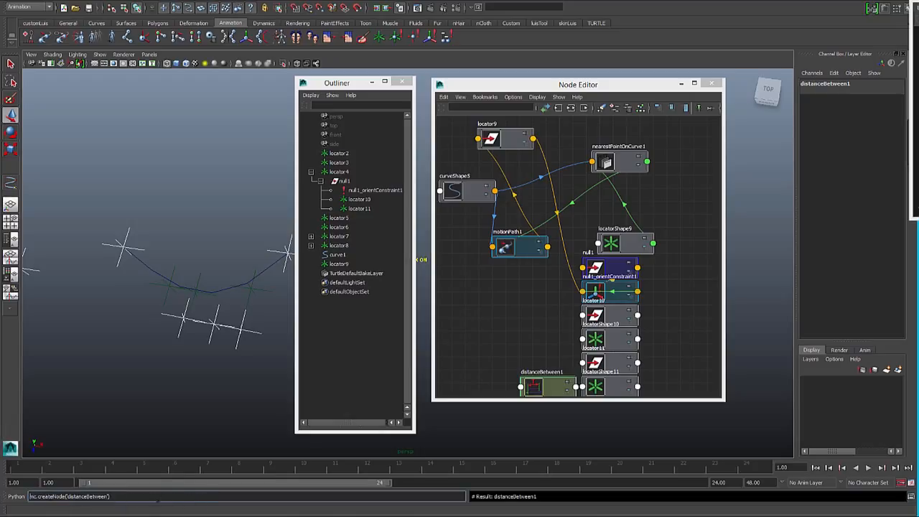
drag(111, 496, 28, 496)
key(Return)
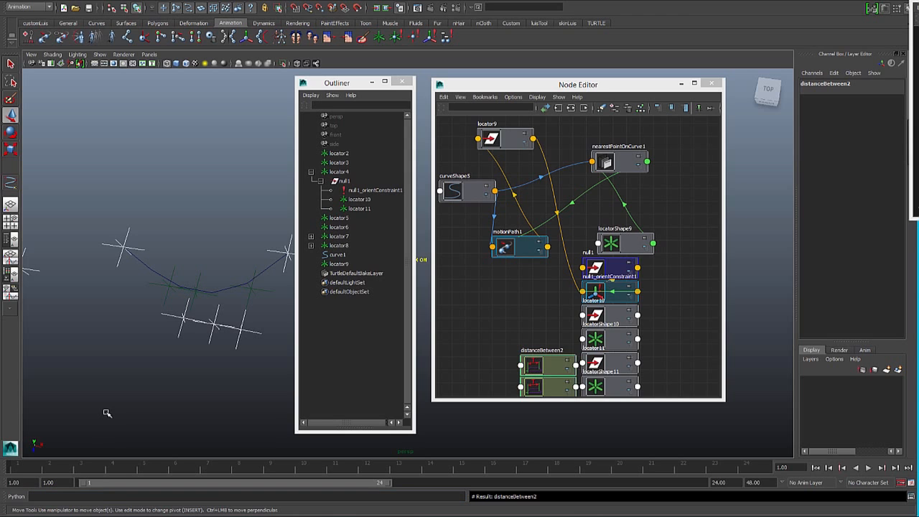
drag(540, 363, 518, 300)
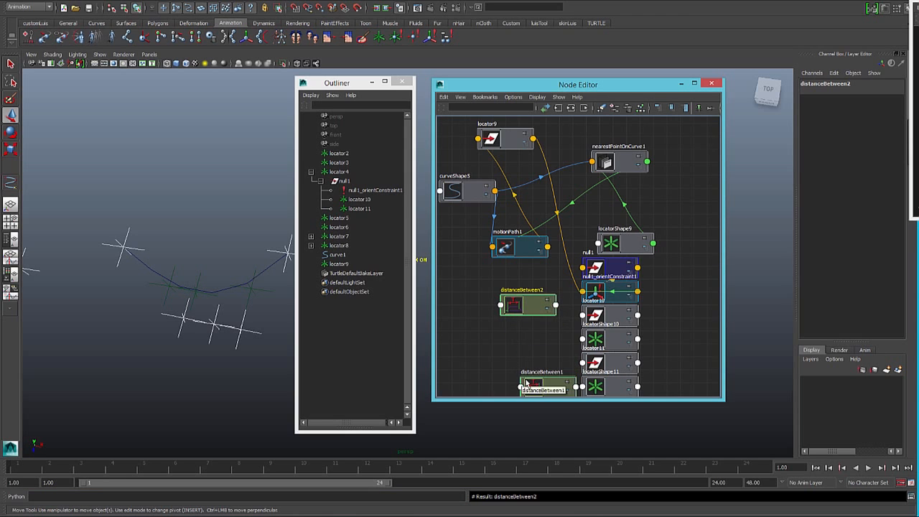
drag(533, 388, 509, 350)
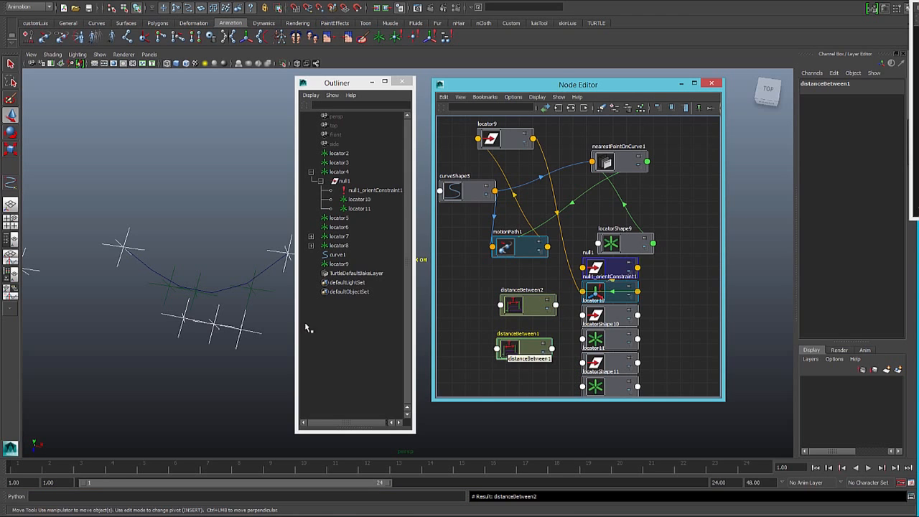
- Connect the worldPosition of locatorShape3, at the curve's left control, to point1 of distanceBetween2
click(125, 233)
key(Down)
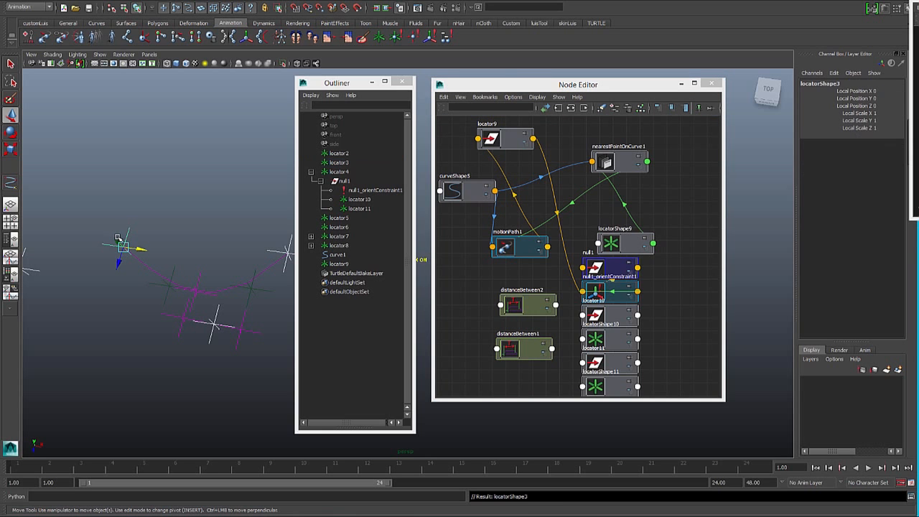
key(ctrl+shift+c)
scroll(144, 255, down, 15)
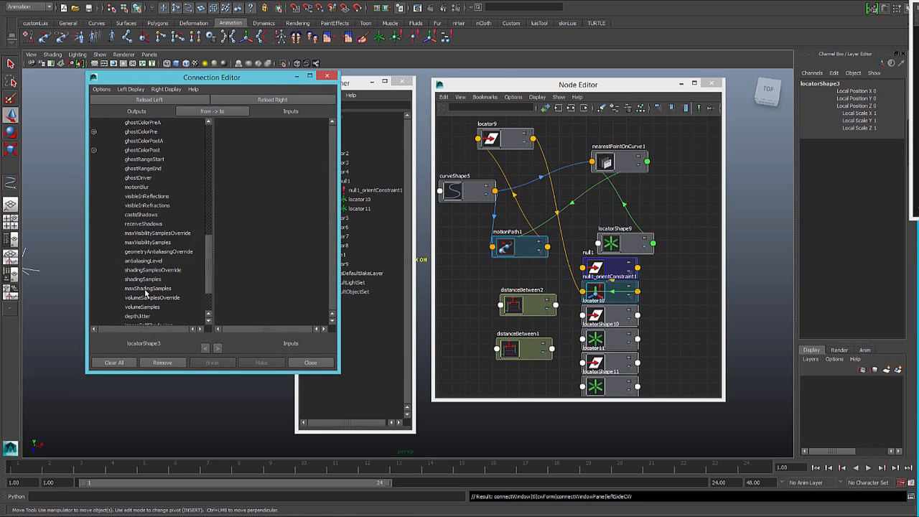
click(140, 307)
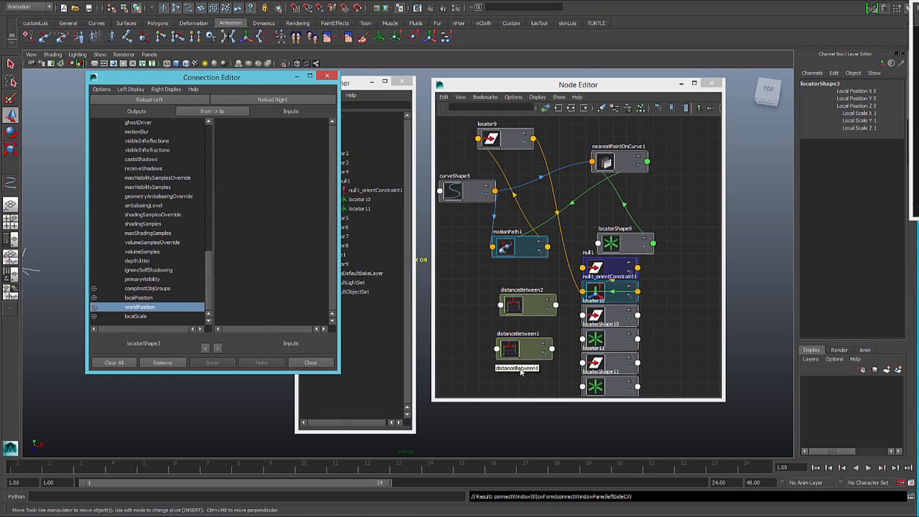
click(529, 316)
click(287, 99)
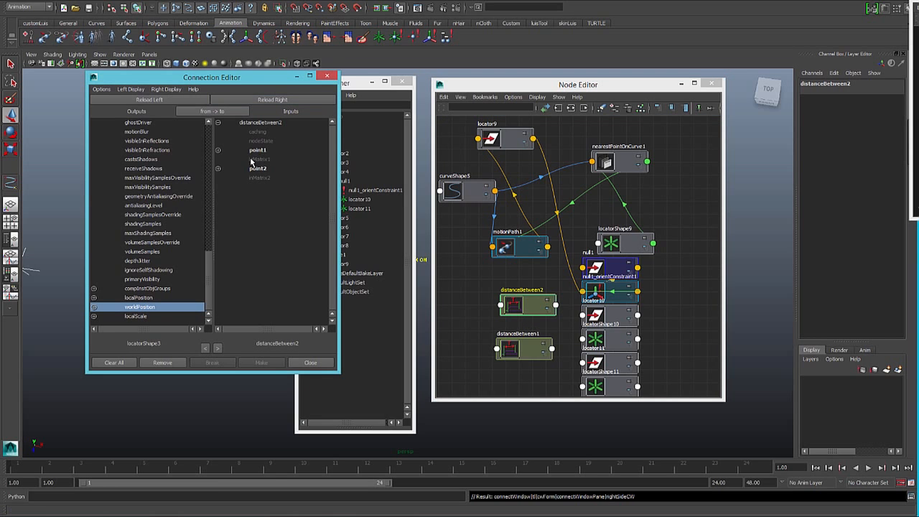
click(257, 151)
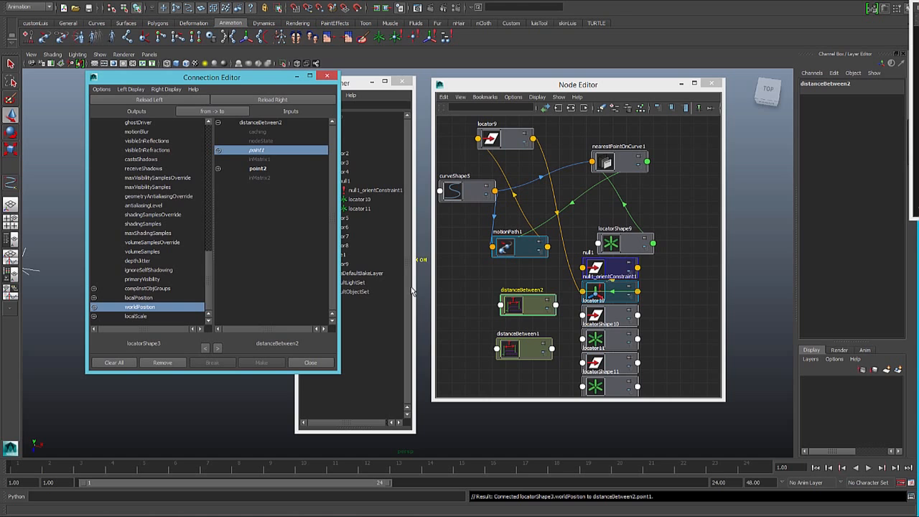
drag(200, 81, 317, 82)
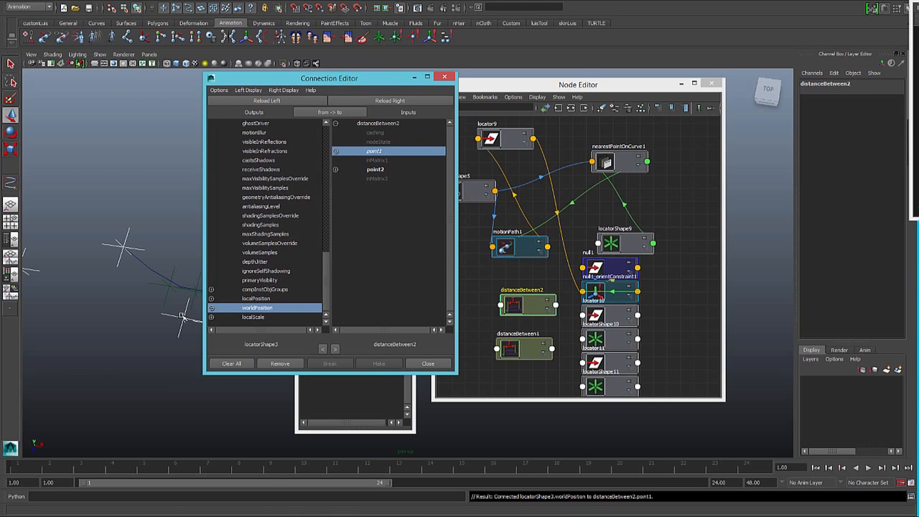
- Connect locatorShape11's worldPosition to point2 of distanceBetween2 and spread the two distanceBetween nodes apart in the Node Editor
click(182, 317)
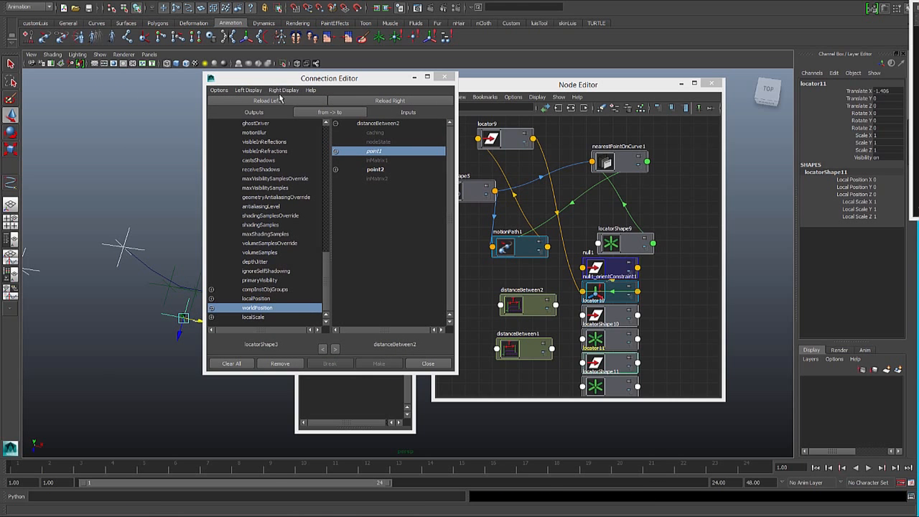
click(280, 100)
click(260, 308)
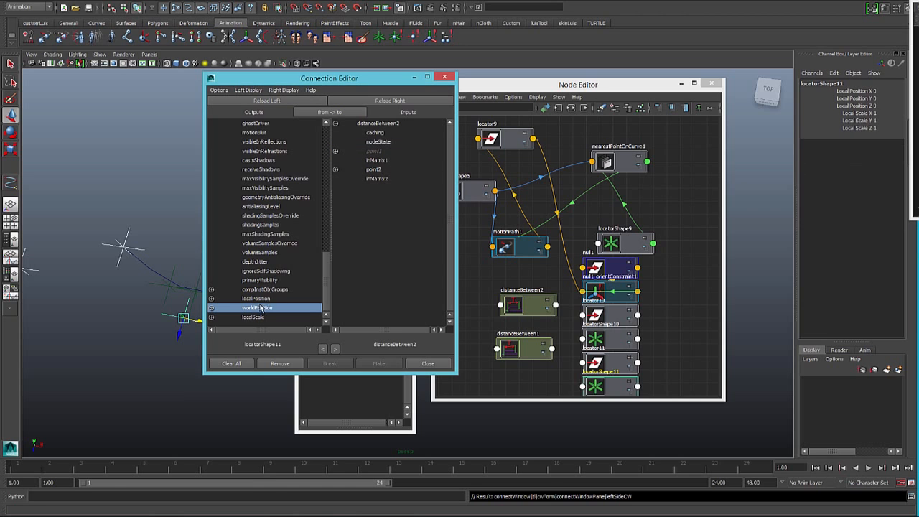
click(374, 169)
drag(534, 309, 520, 290)
drag(530, 349, 503, 351)
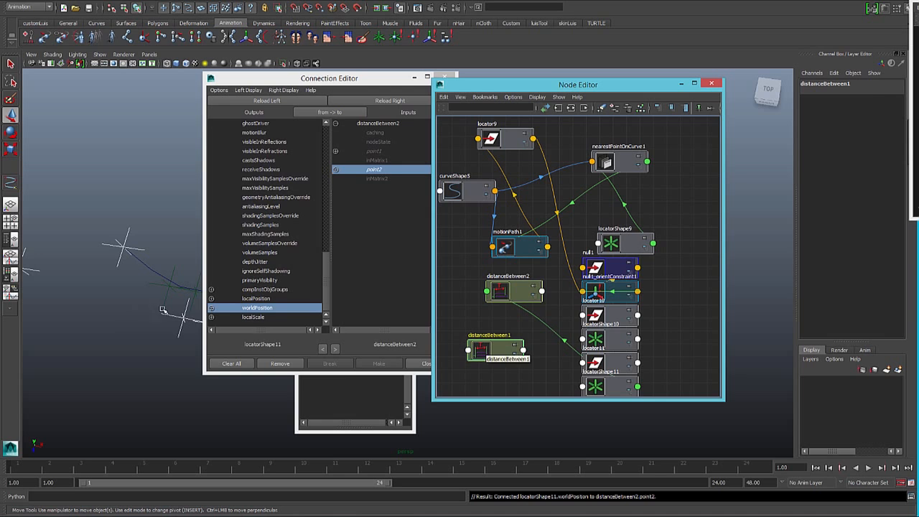
- Connect locatorShape11's worldPosition to point1 of distanceBetween1
click(184, 318)
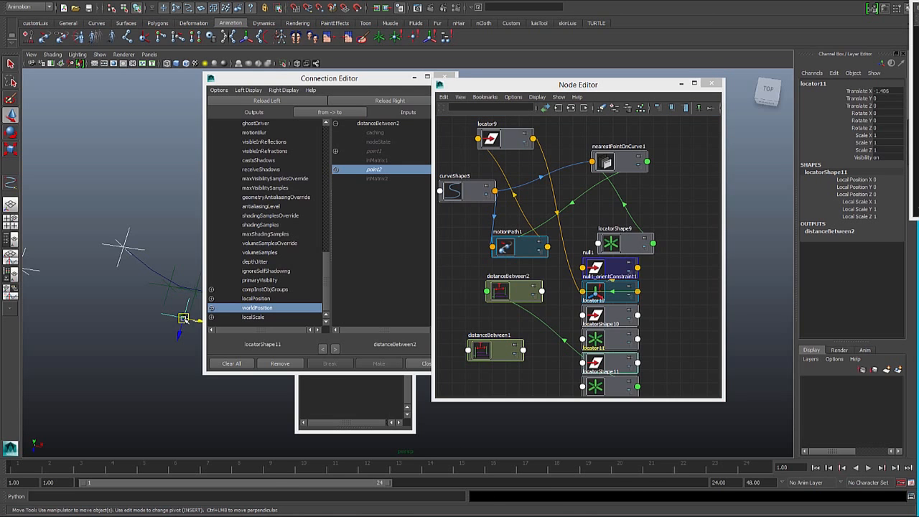
click(267, 100)
click(258, 308)
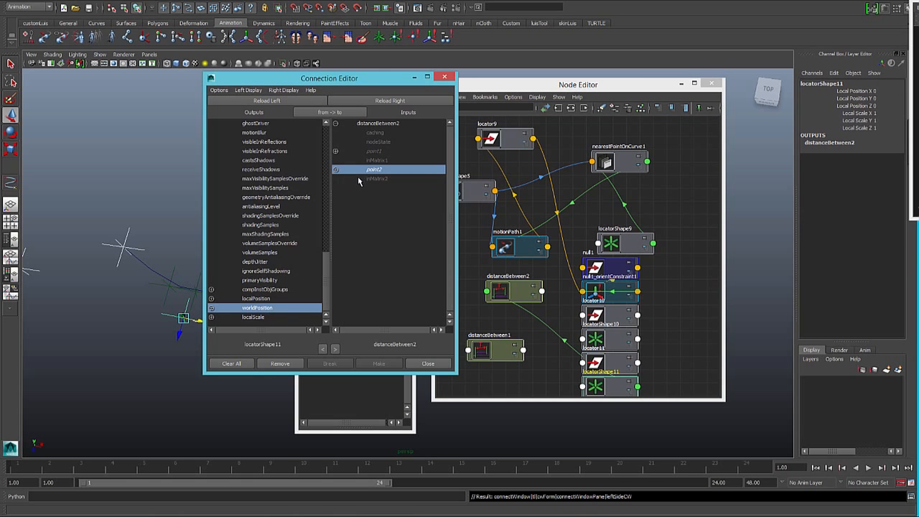
click(503, 350)
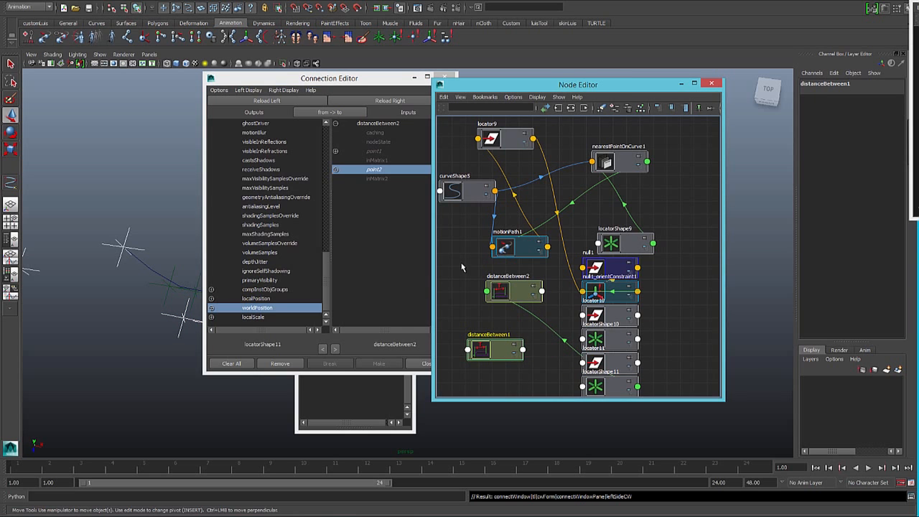
click(367, 101)
click(376, 154)
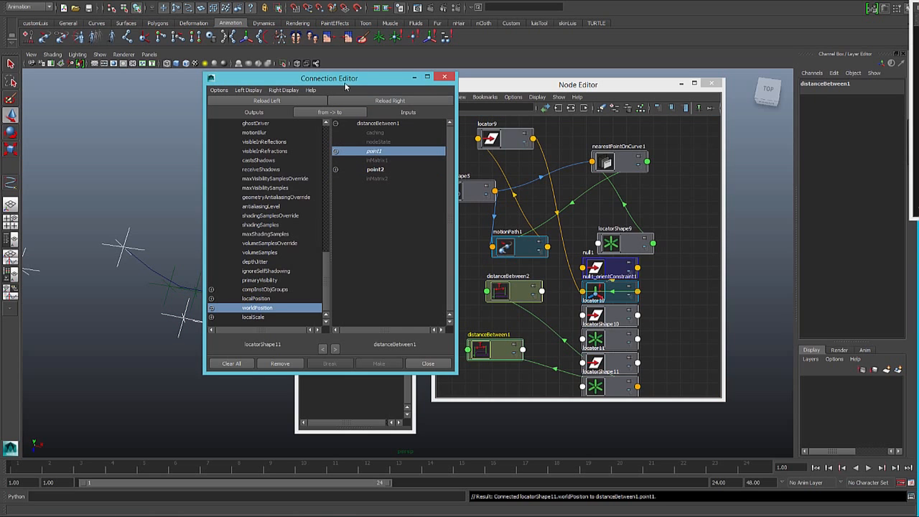
- Connect locatorShape2's worldPosition to point2 of distanceBetween1 and close the Connection Editor
drag(337, 79, 564, 105)
click(275, 254)
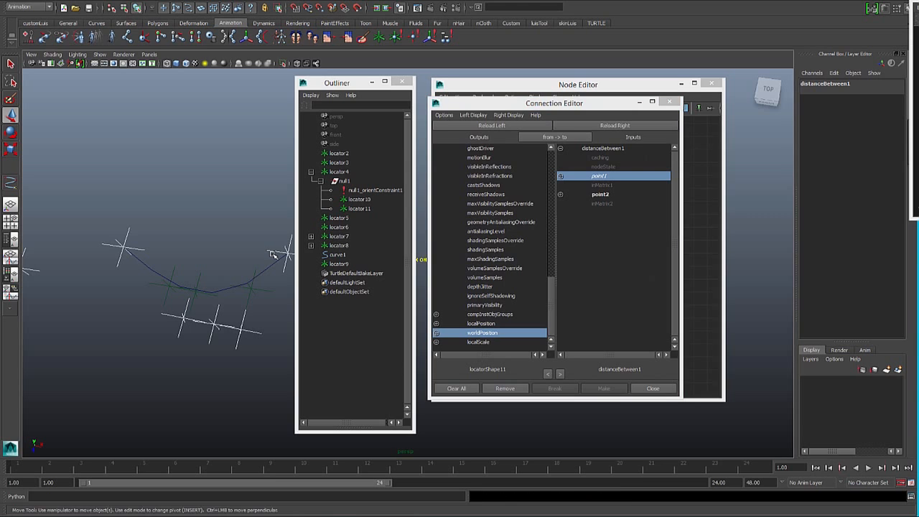
click(339, 153)
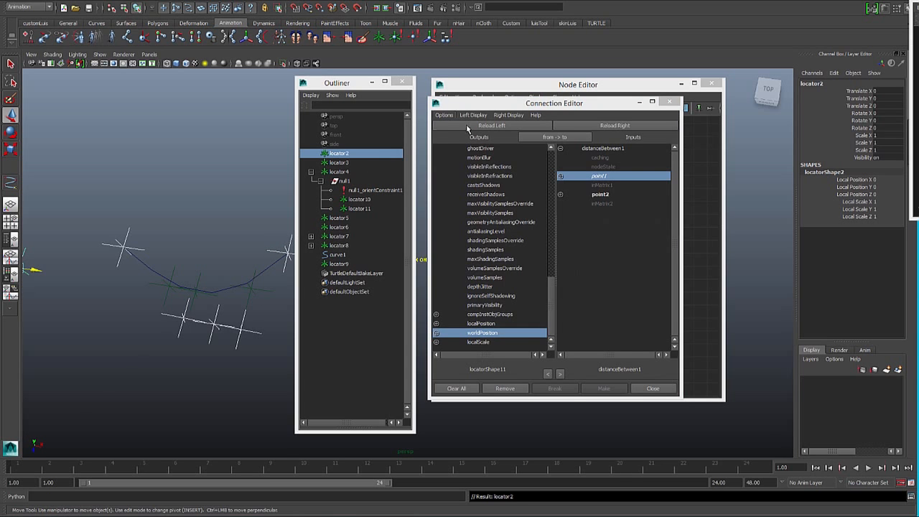
click(491, 125)
scroll(491, 325, down, 4)
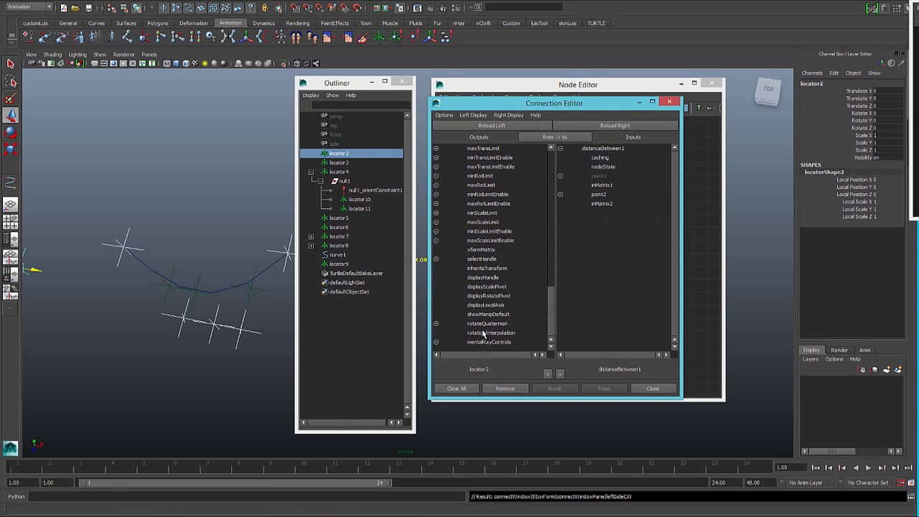
click(286, 263)
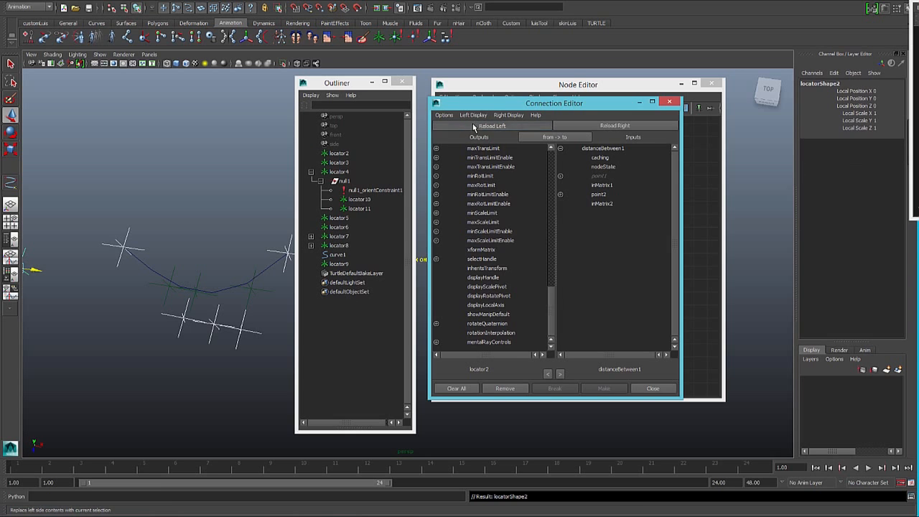
click(473, 126)
click(481, 333)
click(598, 194)
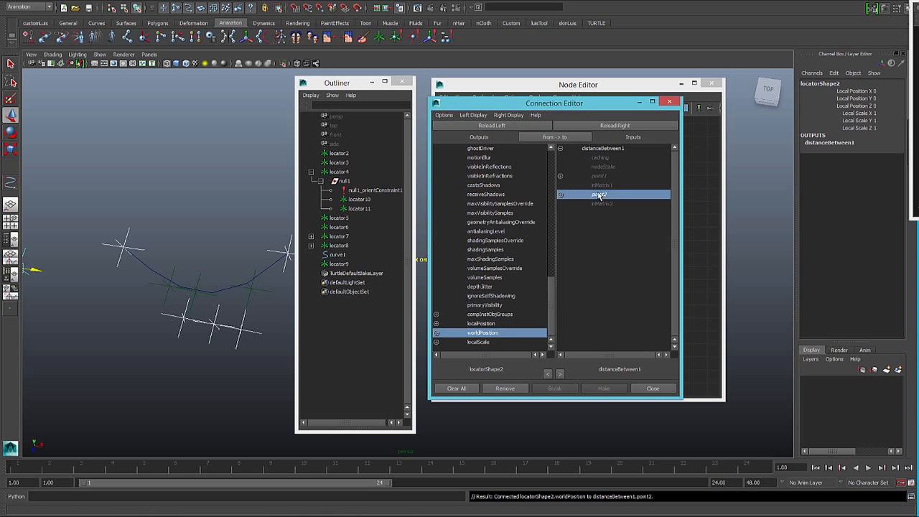
click(669, 101)
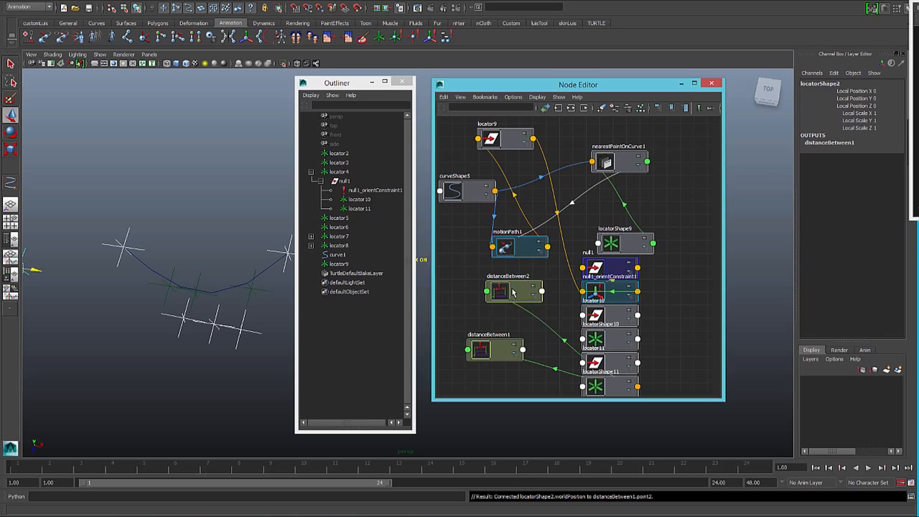
- Arrange distanceBetween2 and distanceBetween1 one above the other beside the locator nodes in the Node Editor
click(506, 287)
drag(506, 287, 512, 285)
drag(499, 345, 501, 354)
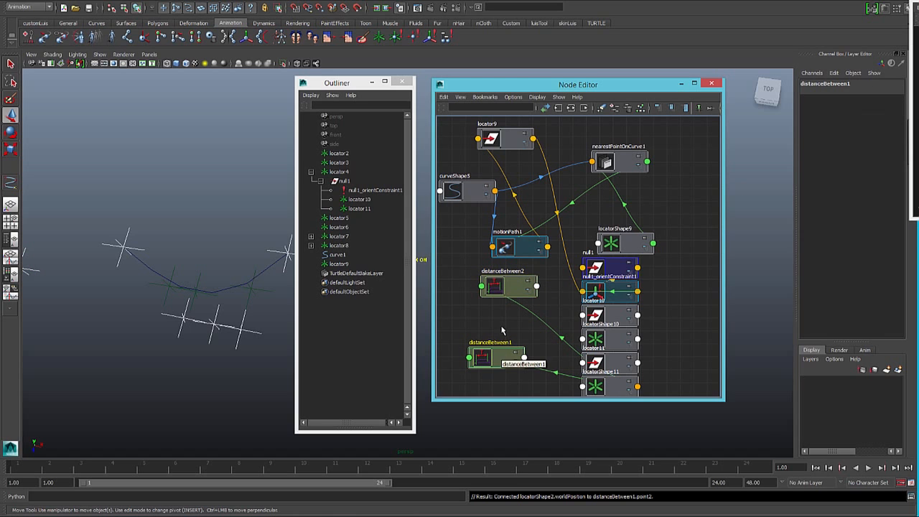
drag(495, 290, 483, 302)
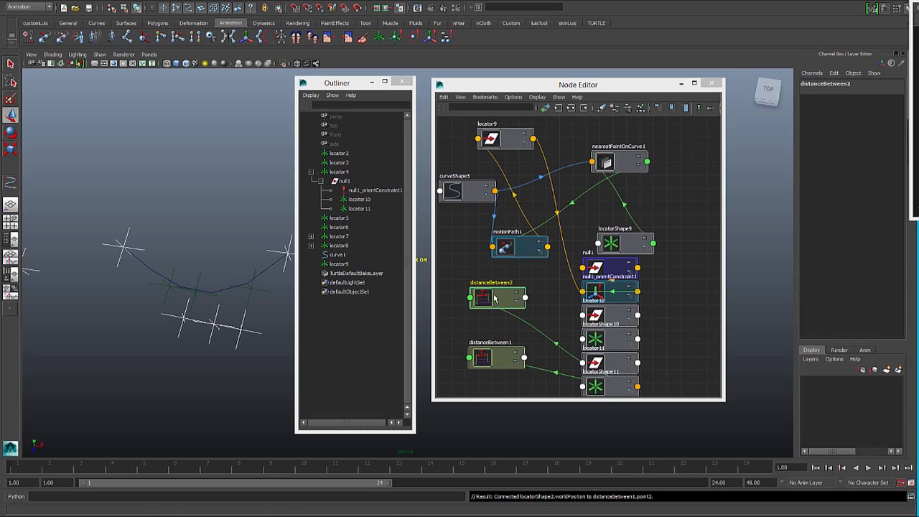
click(183, 319)
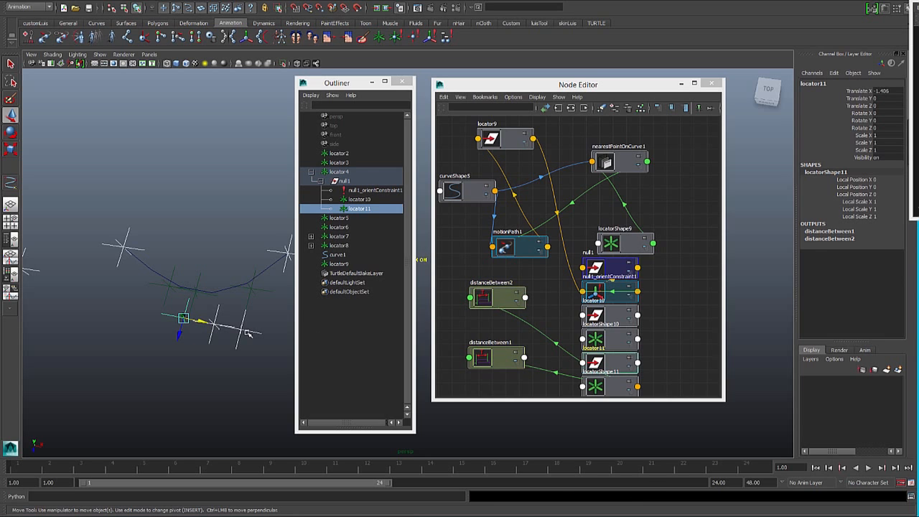
click(250, 331)
click(501, 297)
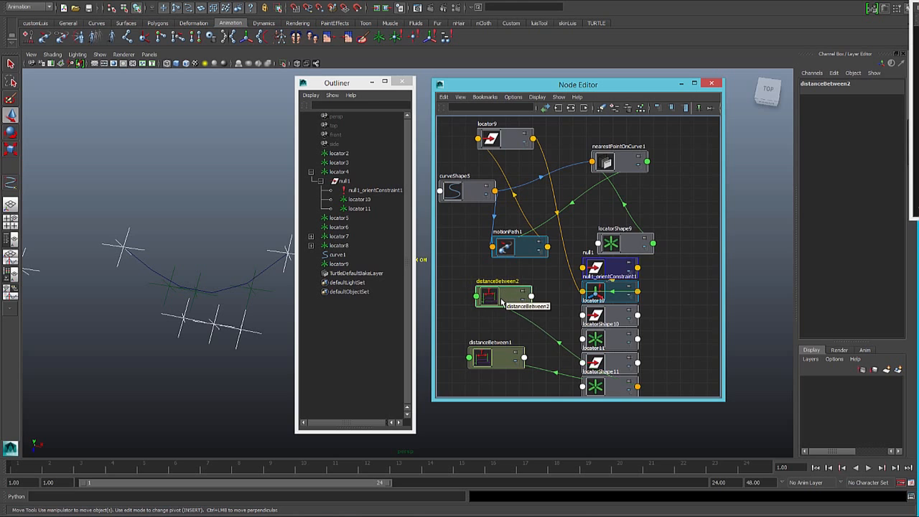
- Create a Multiply Divide utility node and place it beside the two distanceBetween nodes in the Node Editor
scroll(501, 302, down, 3)
scroll(501, 302, up, 2)
right_drag(481, 275, 481, 250)
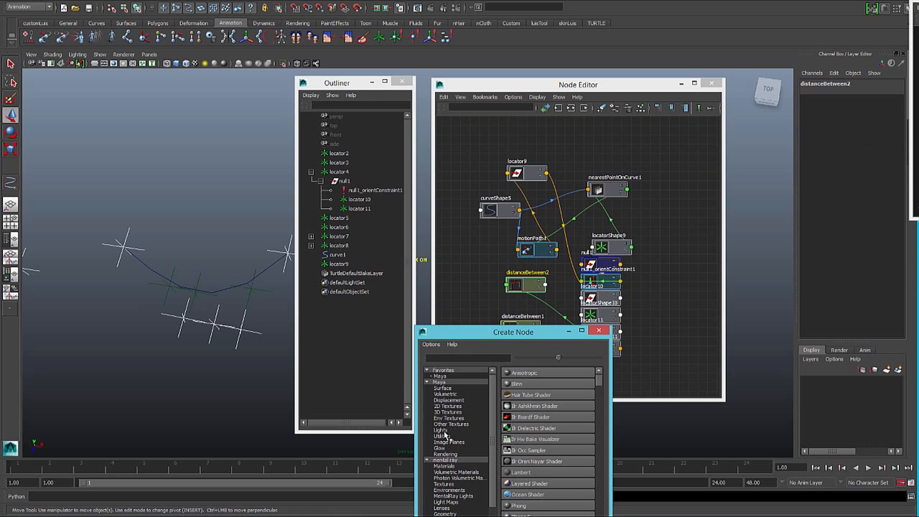
click(442, 436)
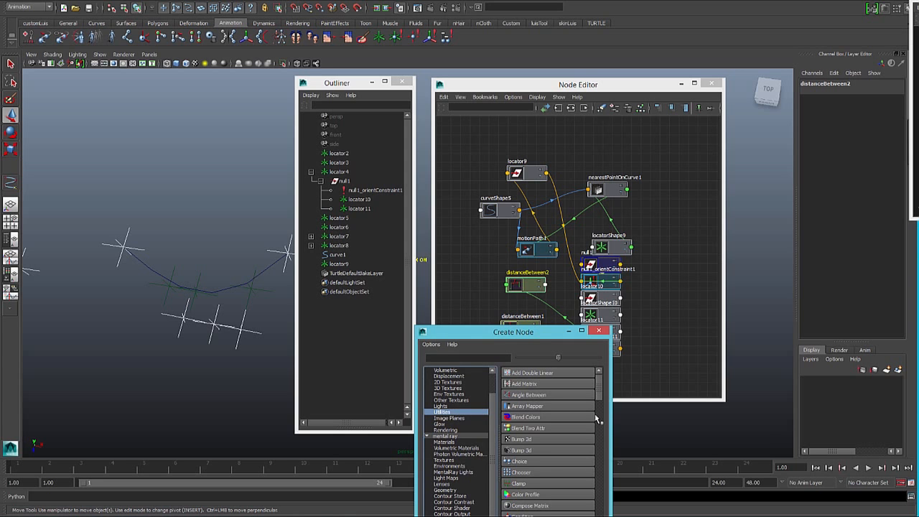
scroll(592, 442, down, 8)
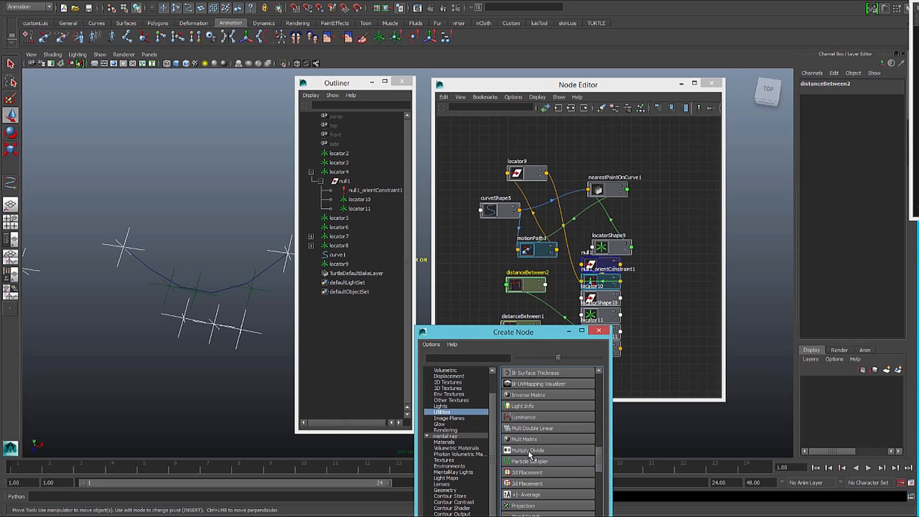
click(530, 452)
drag(529, 334, 731, 328)
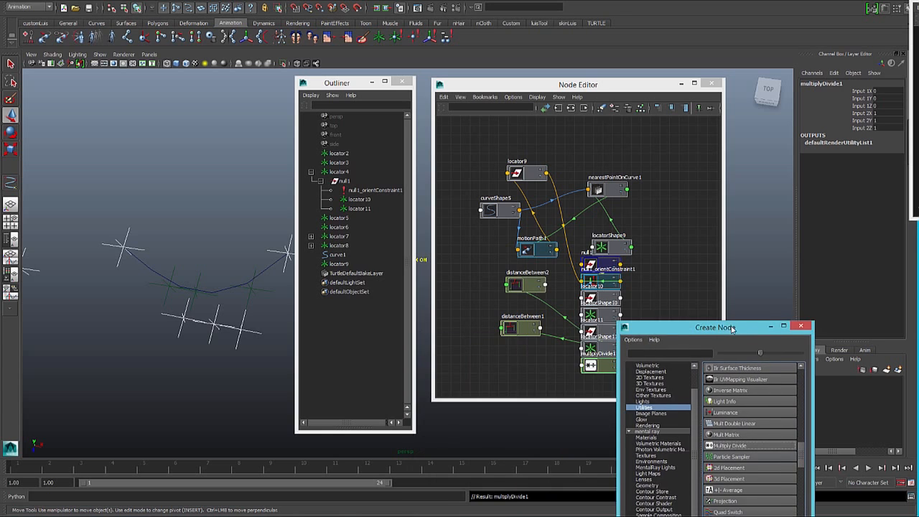
drag(598, 370, 476, 304)
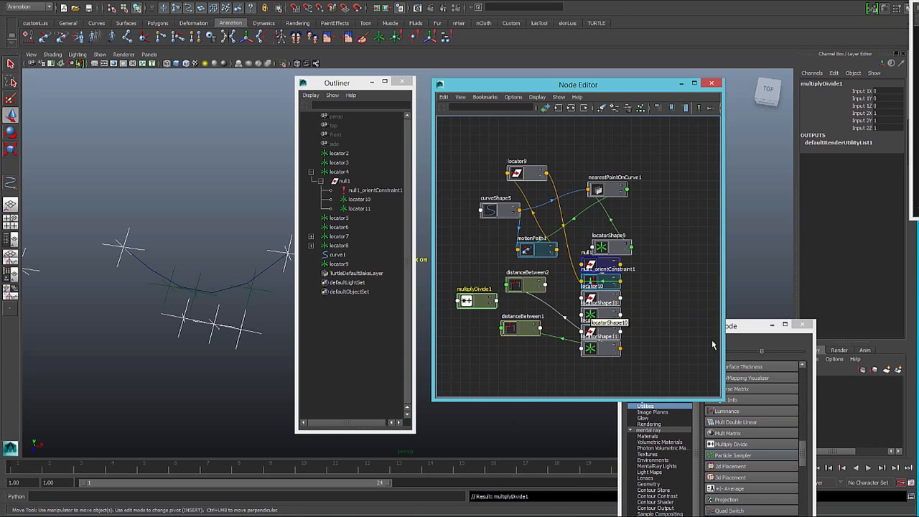
- Create a second Multiply Divide node and arrange it below the first one, beside the distanceBetween nodes
click(745, 332)
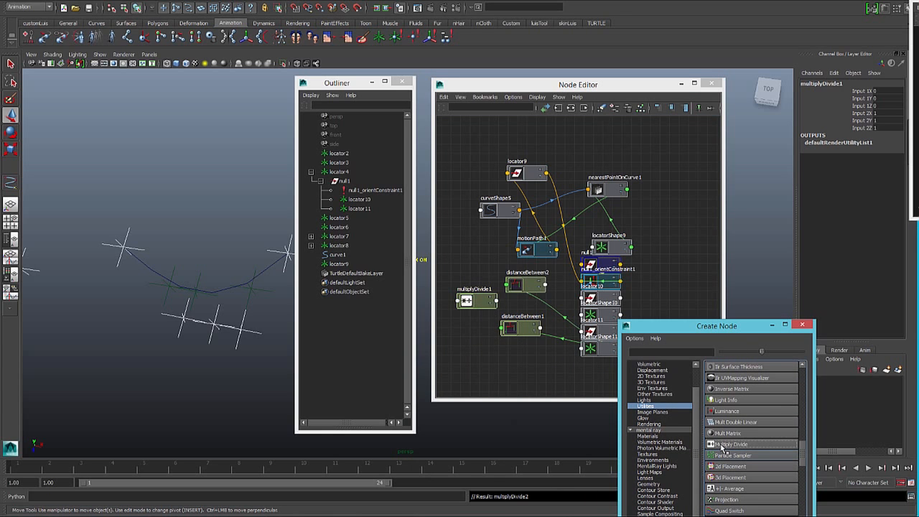
click(721, 446)
drag(609, 366, 551, 366)
drag(485, 364, 459, 341)
drag(479, 305, 473, 306)
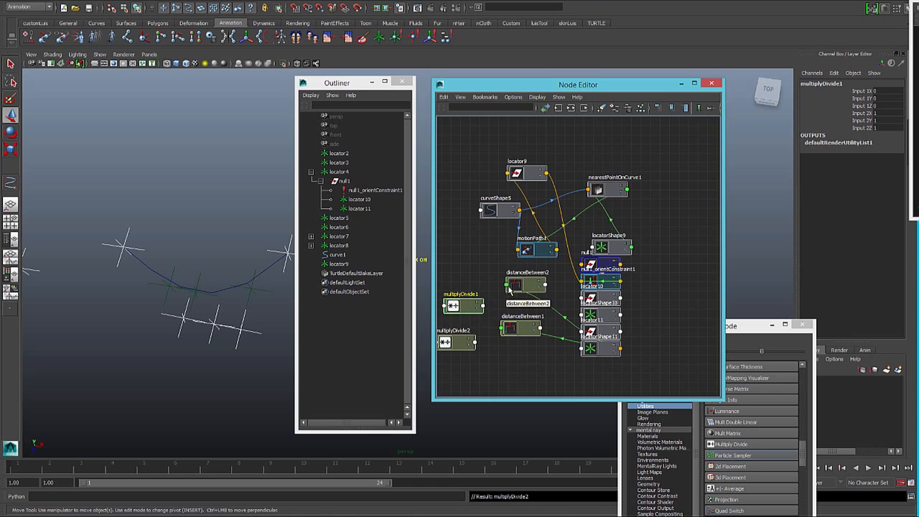
- Connect the distances of distanceBetween2 and distanceBetween1 to multiplyDivide1's Input 1X and Input 1Y respectively, and set its Input 2X and 2Y to 0.3
drag(545, 285, 444, 306)
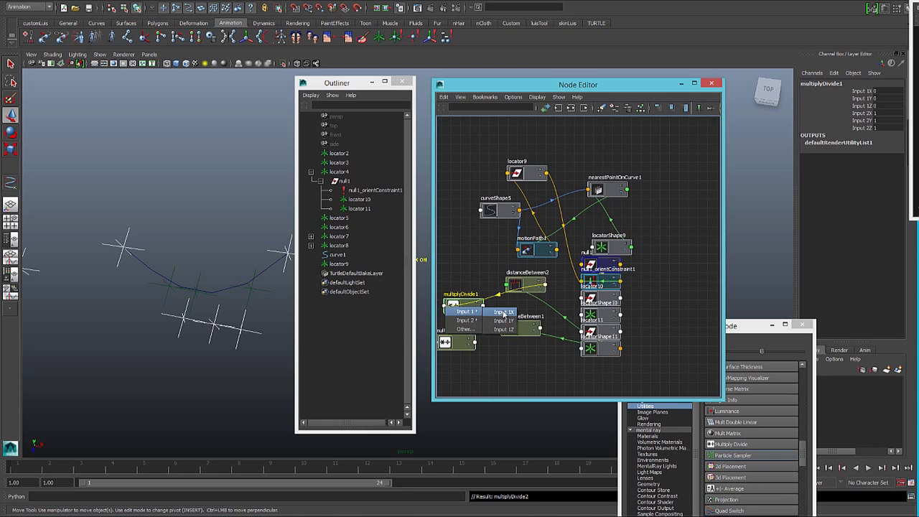
click(501, 312)
drag(524, 330, 451, 306)
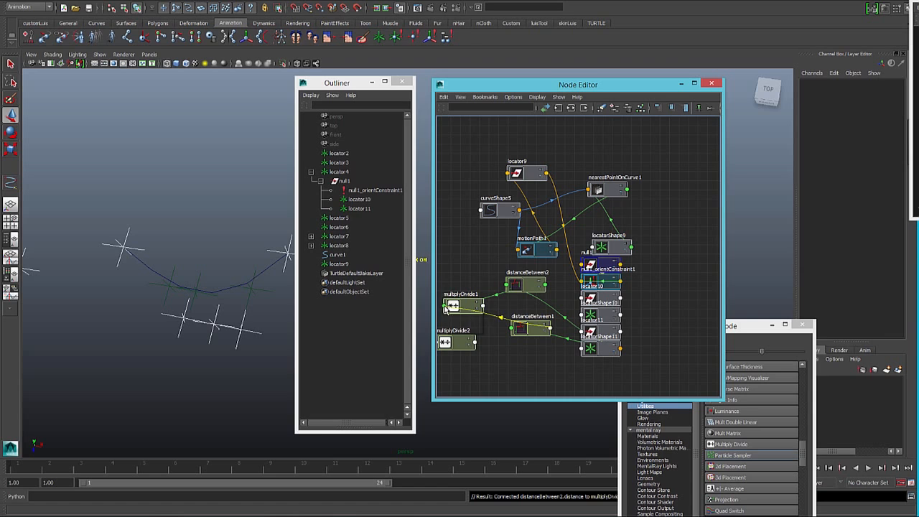
mouse_move(468, 312)
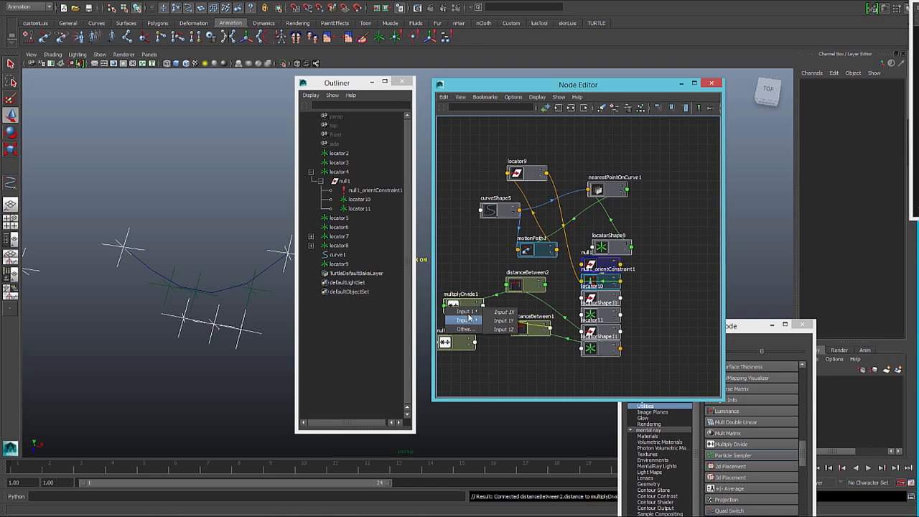
click(506, 321)
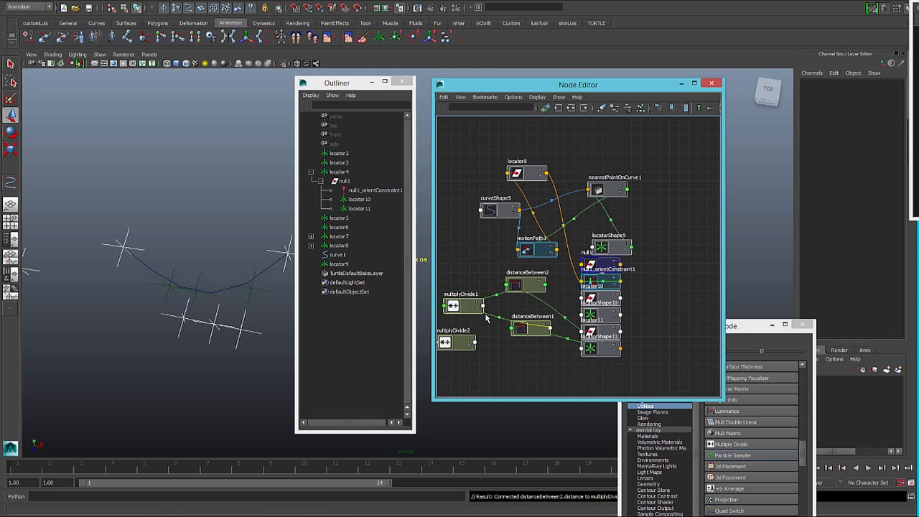
click(883, 120)
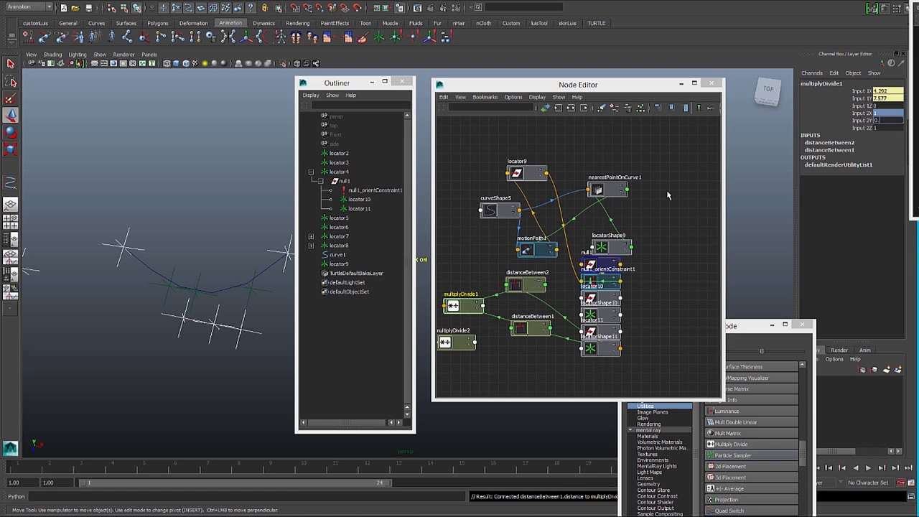
key(Return)
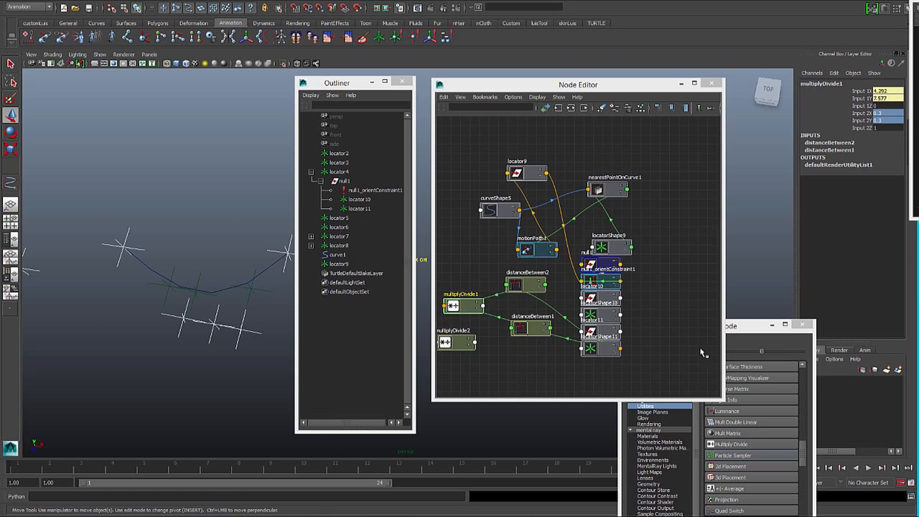
- Move multiplyDivide2 clear in the Node Editor and set its Input 2X to 1 and Input 2Y to -1
drag(466, 343, 481, 350)
click(879, 120)
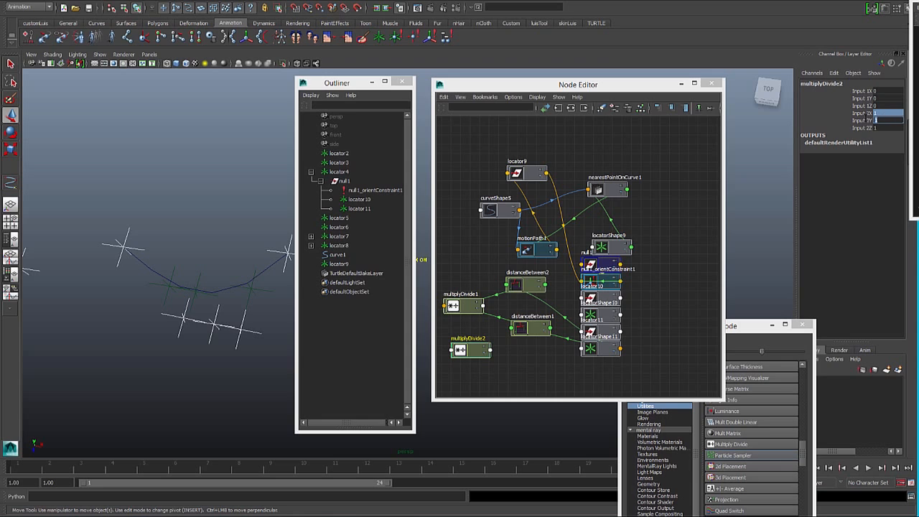
text(-1)
key(Return)
click(890, 113)
text(1)
key(Return)
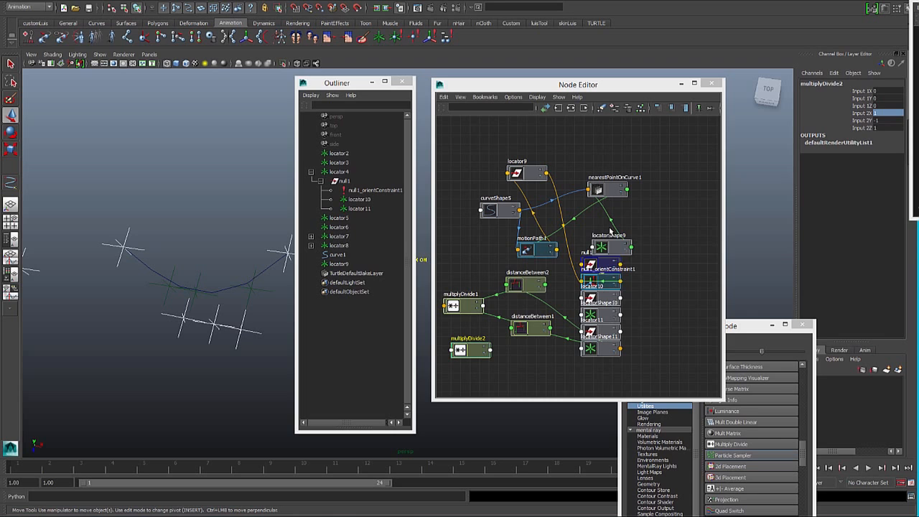
- Connect multiplyDivide1's Output X to both Input 1X and Input 1Y of multiplyDivide2
click(484, 307)
mouse_move(506, 336)
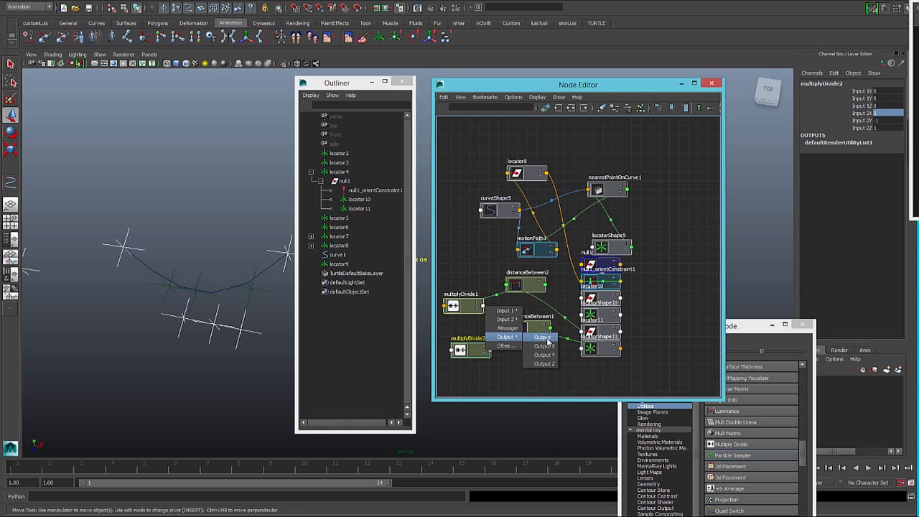
click(549, 347)
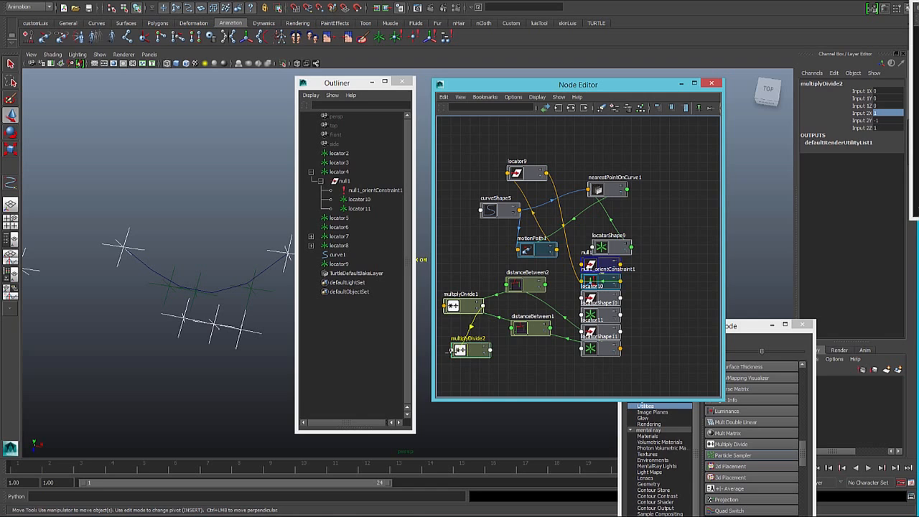
click(450, 351)
mouse_move(471, 355)
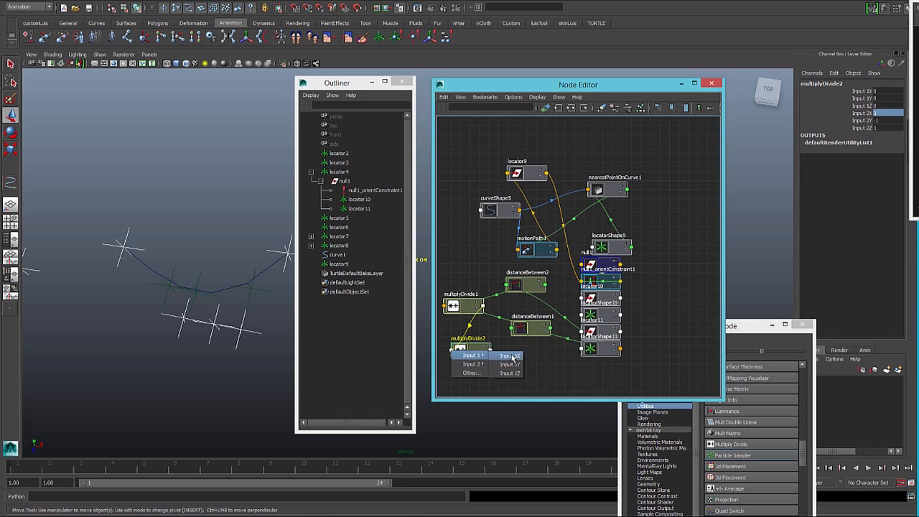
click(506, 355)
click(483, 307)
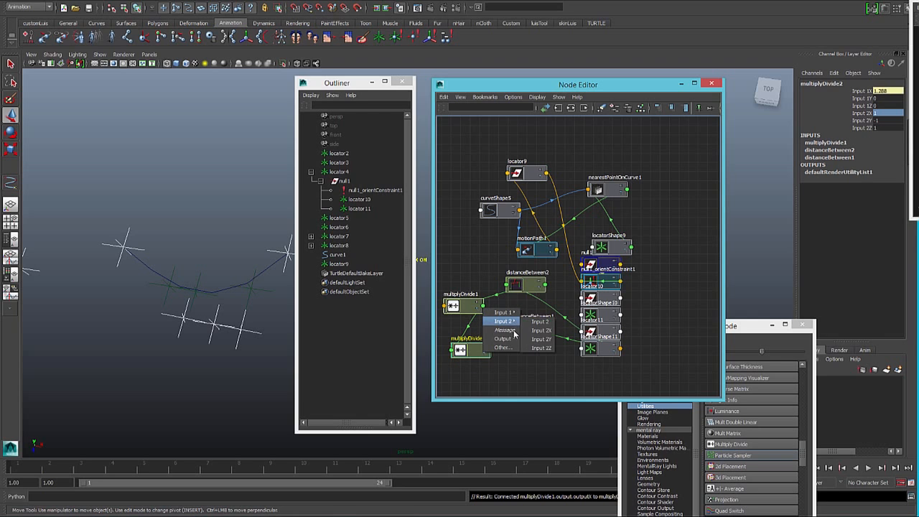
mouse_move(506, 338)
click(541, 350)
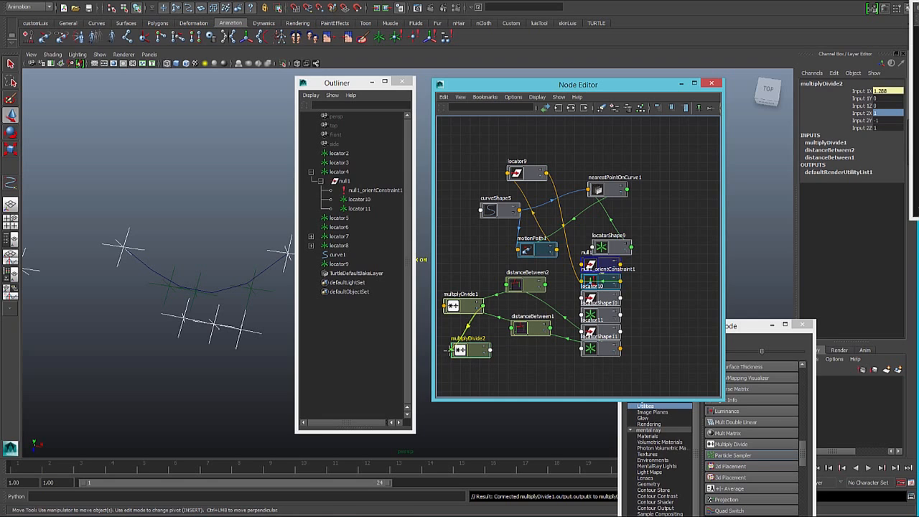
click(450, 351)
mouse_move(472, 357)
click(510, 365)
- Connect multiplyDivide2's outputX to the translateX of locator11, one of the side locators under the middle control
drag(472, 349, 488, 357)
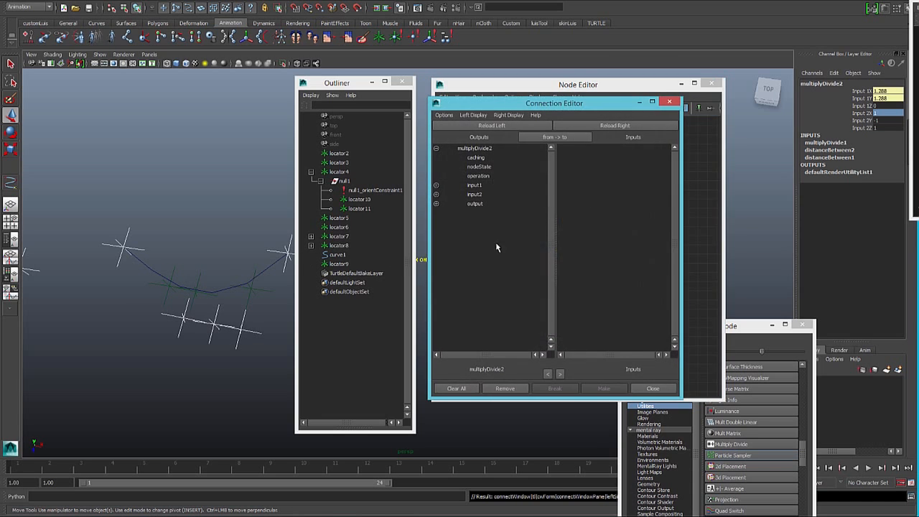
click(436, 204)
click(485, 214)
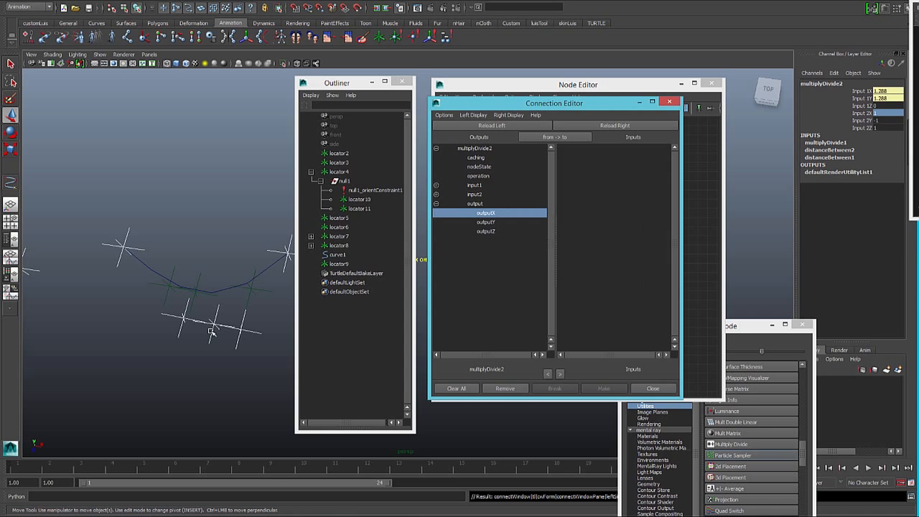
click(185, 320)
click(615, 126)
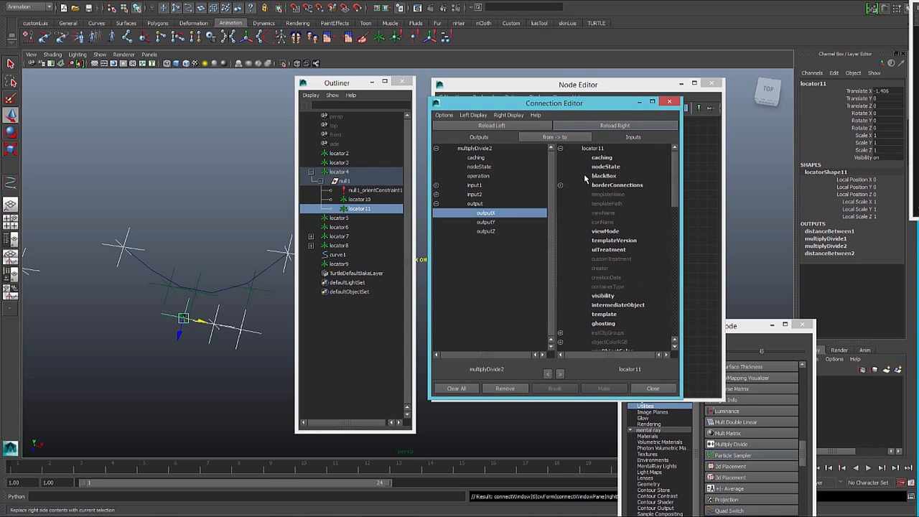
scroll(603, 237, down, 10)
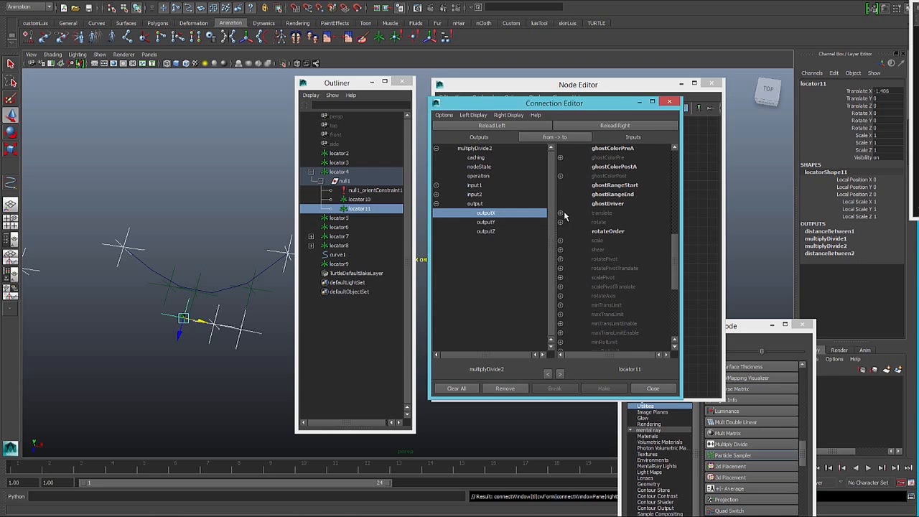
click(560, 213)
click(610, 223)
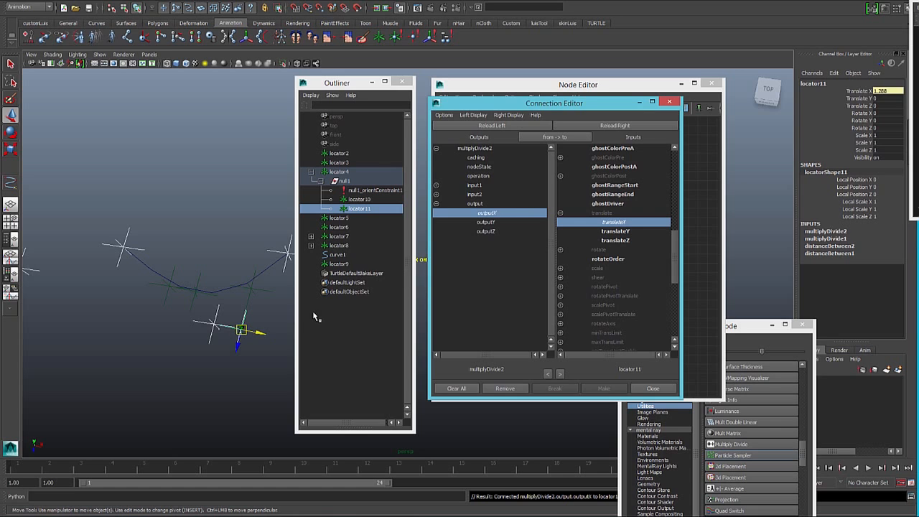
- Connect multiplyDivide2's outputX to the translateX of locator10, the other side locator under the middle control
click(359, 198)
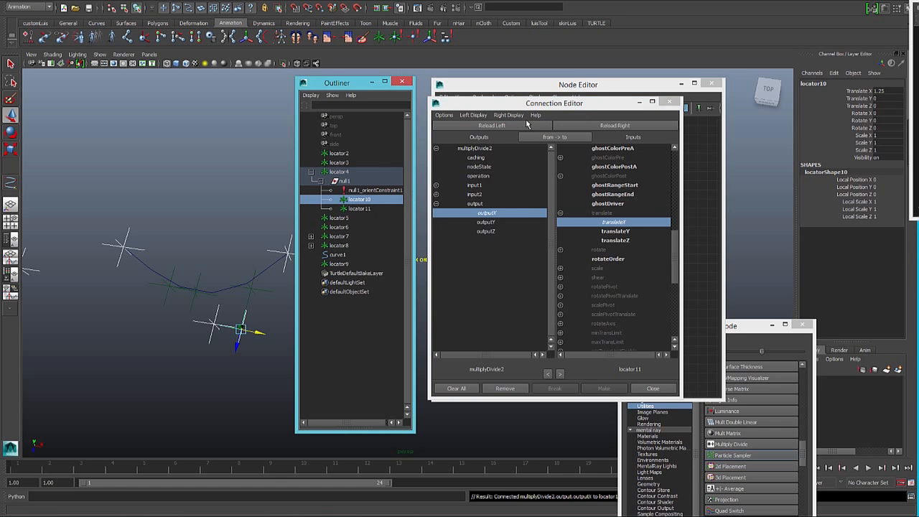
click(615, 125)
click(561, 213)
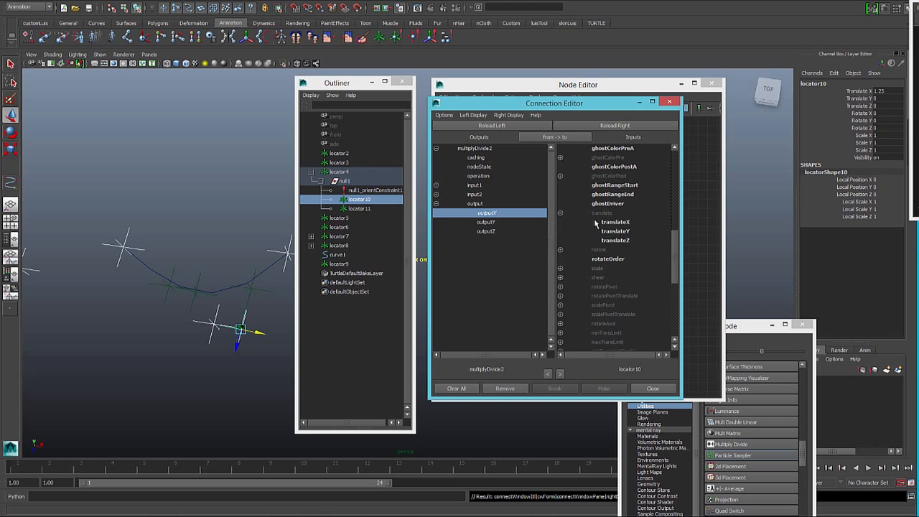
click(613, 222)
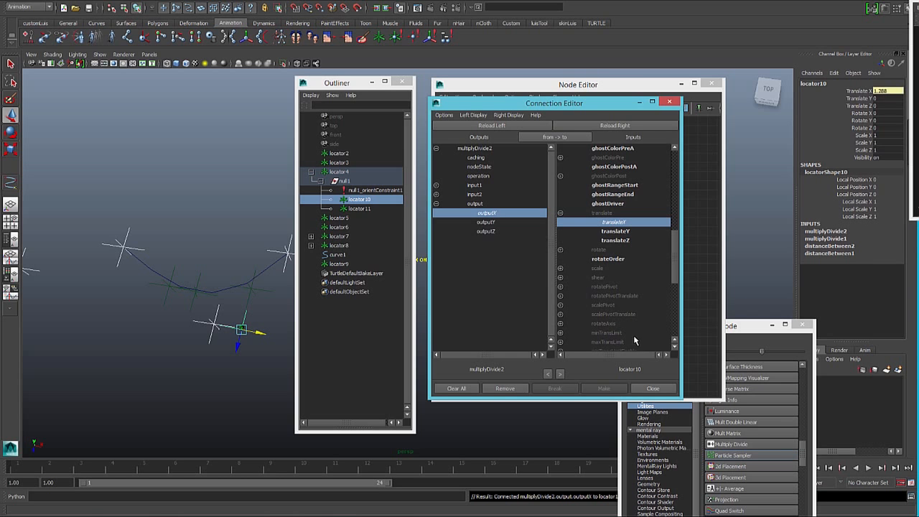
- Check multiplyDivide2 against locator10 and locator11, and undo the connections into and out of multiplyDivide2
click(696, 284)
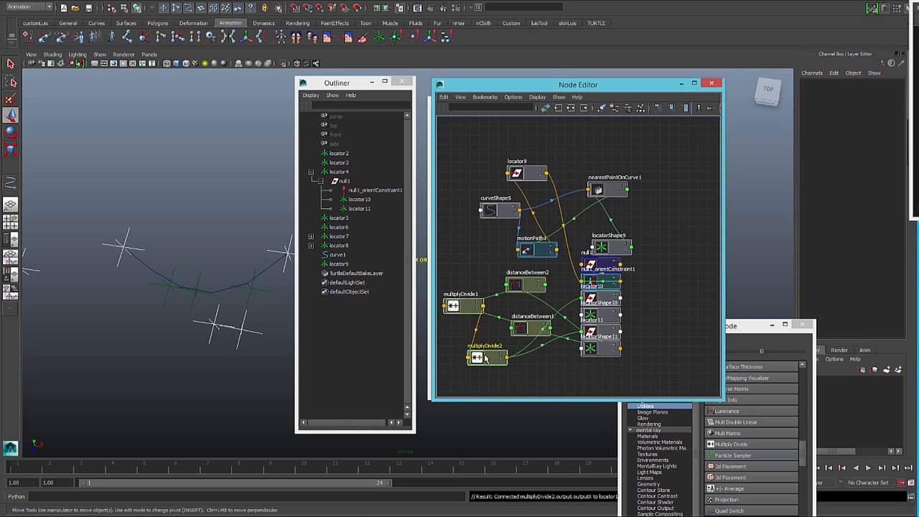
click(487, 357)
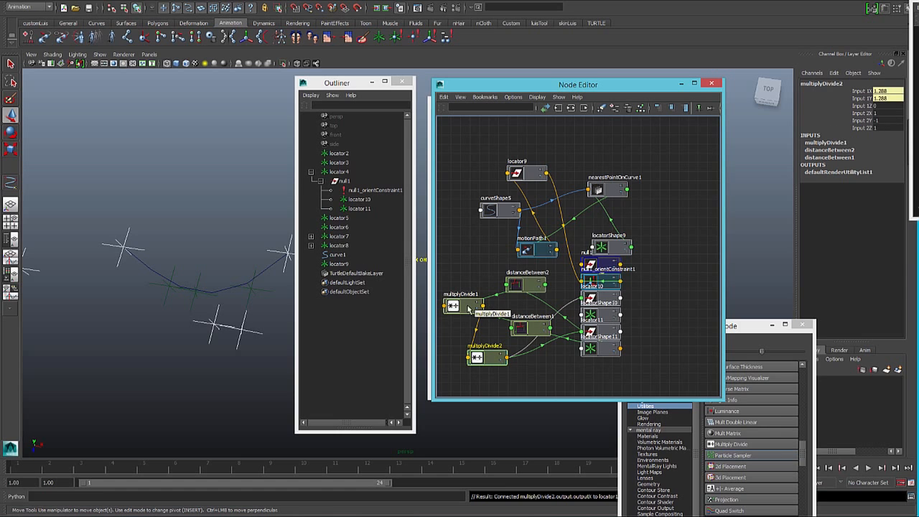
click(359, 199)
click(361, 209)
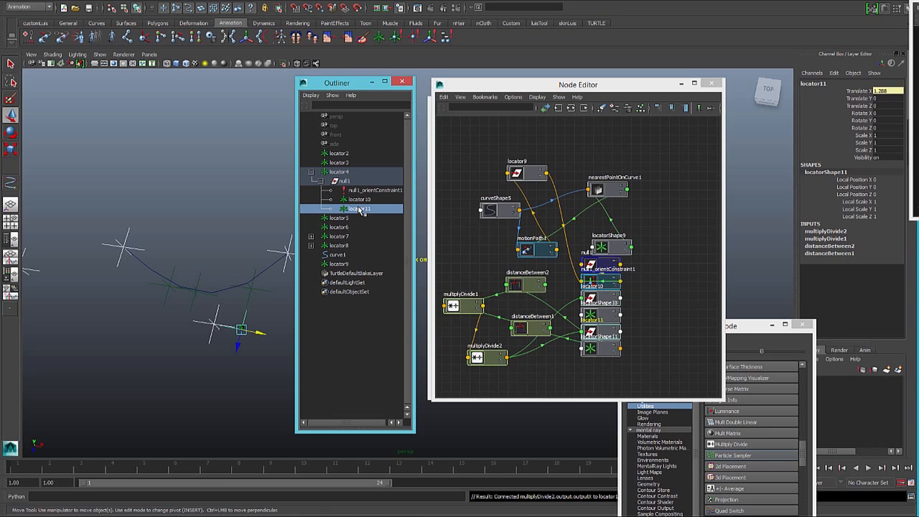
click(488, 350)
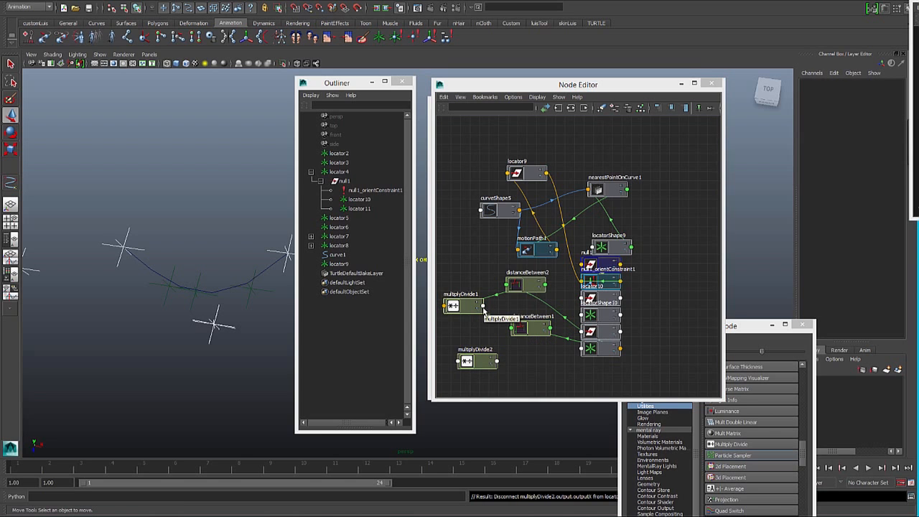
- Connect multiplyDivide1's Output X to Input 1X of multiplyDivide2
click(483, 308)
mouse_move(512, 339)
click(537, 347)
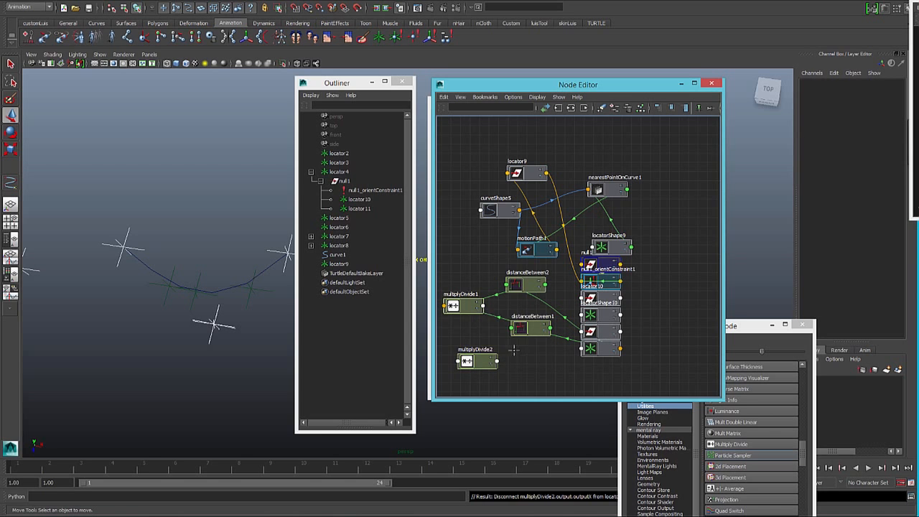
click(471, 363)
mouse_move(479, 366)
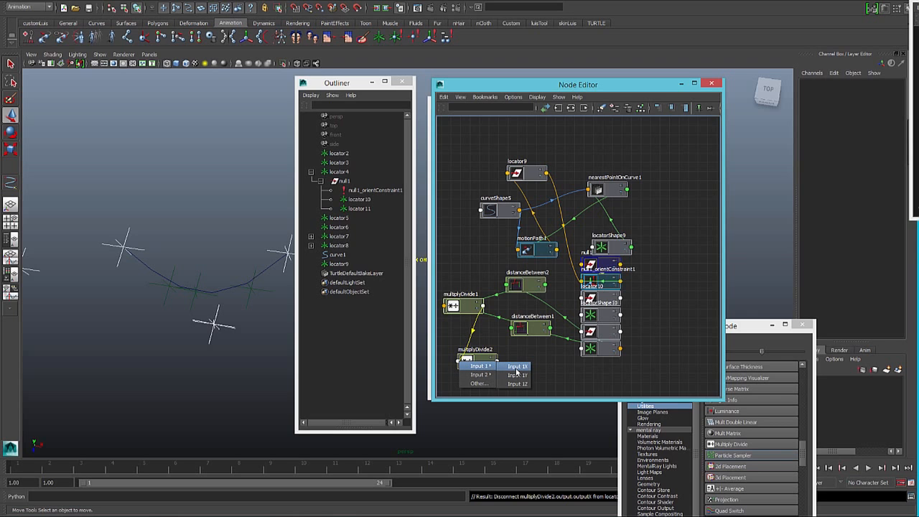
click(517, 366)
- Connect multiplyDivide1's Output Y to Input 1Y of multiplyDivide2
click(483, 307)
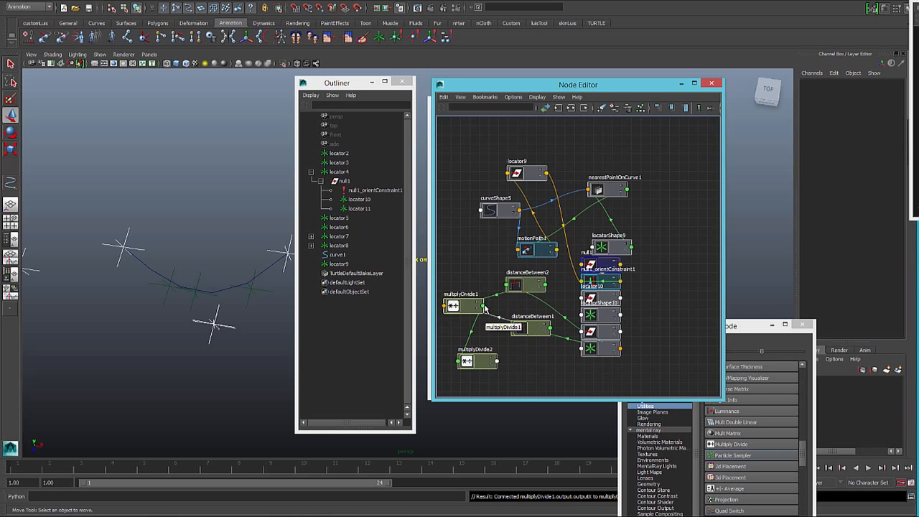
mouse_move(506, 320)
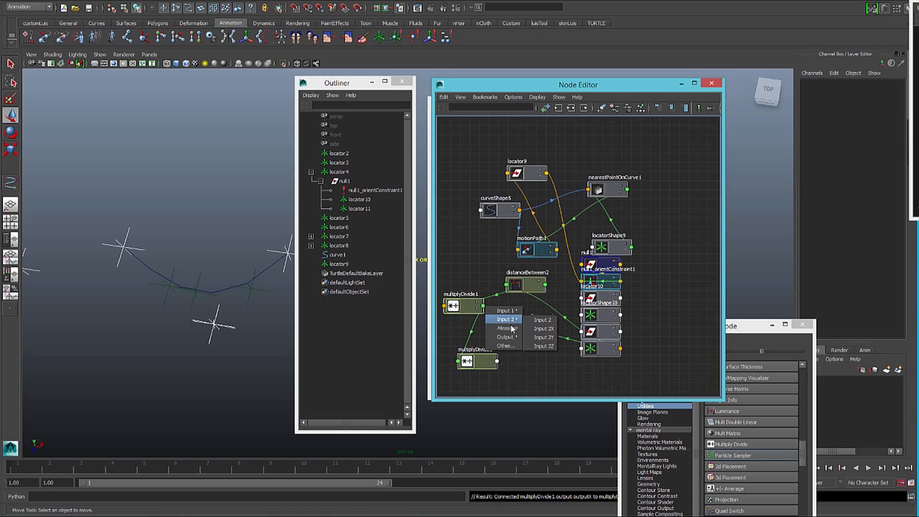
mouse_move(511, 338)
click(543, 355)
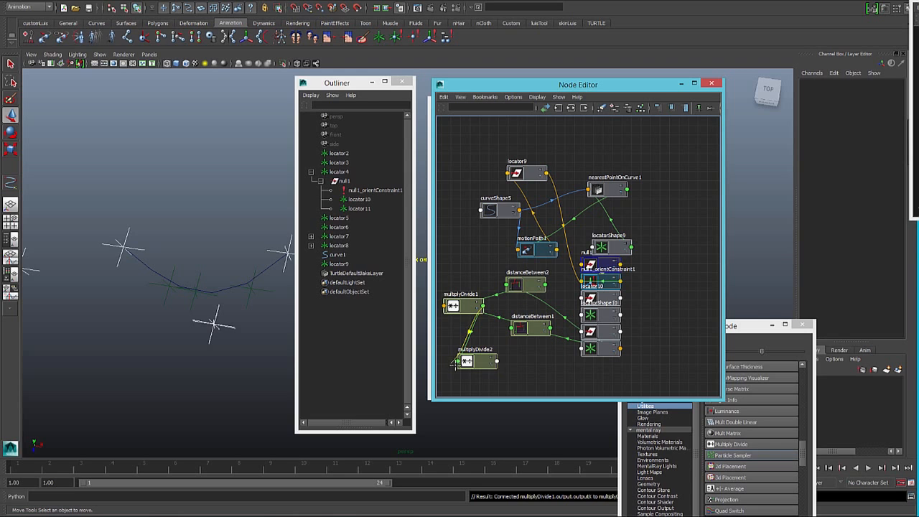
click(468, 362)
mouse_move(489, 367)
click(518, 375)
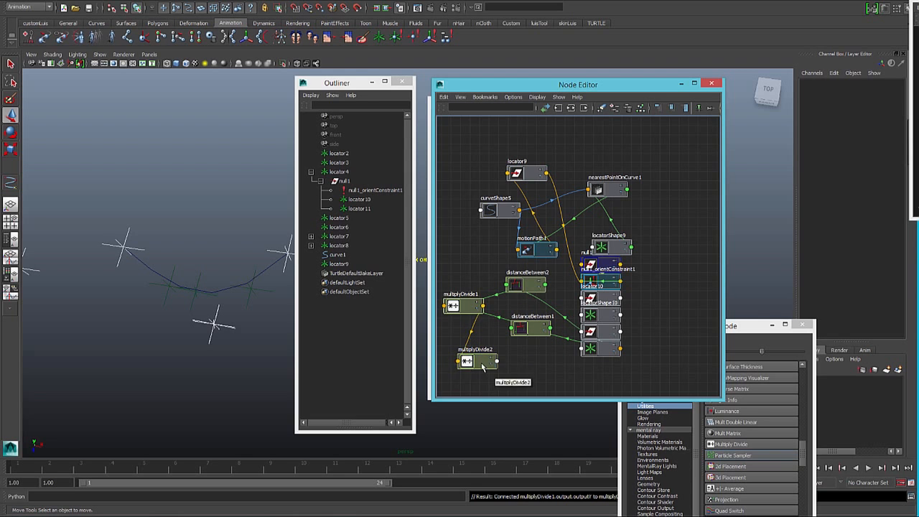
- Set multiplyDivide2's Input 2Y to -1
click(483, 367)
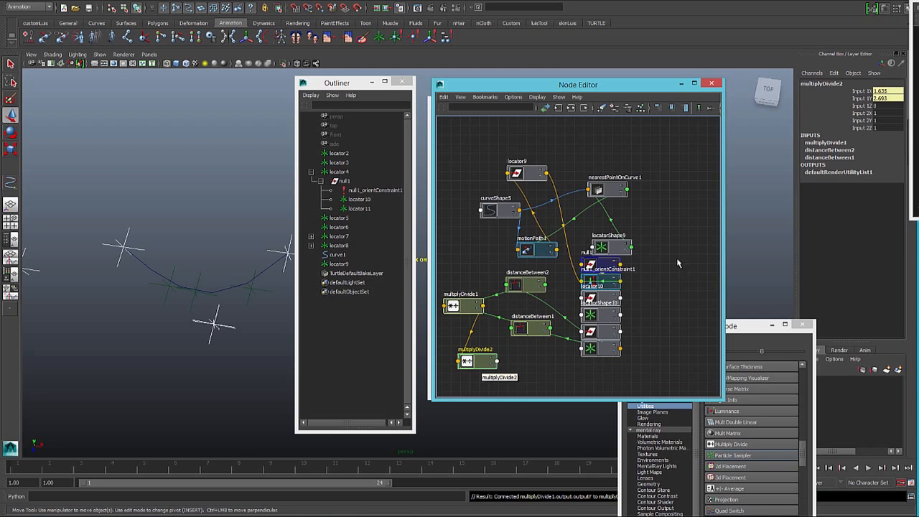
click(888, 113)
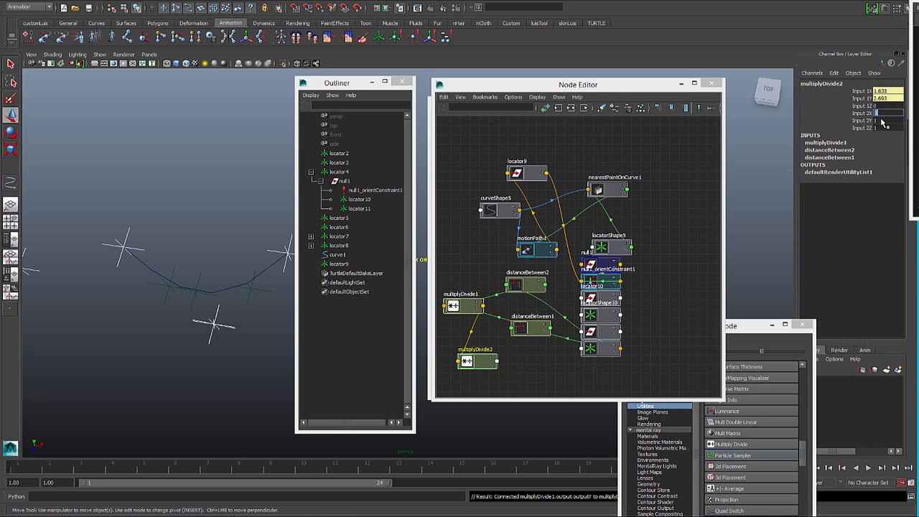
key(Tab)
text(-1)
key(Return)
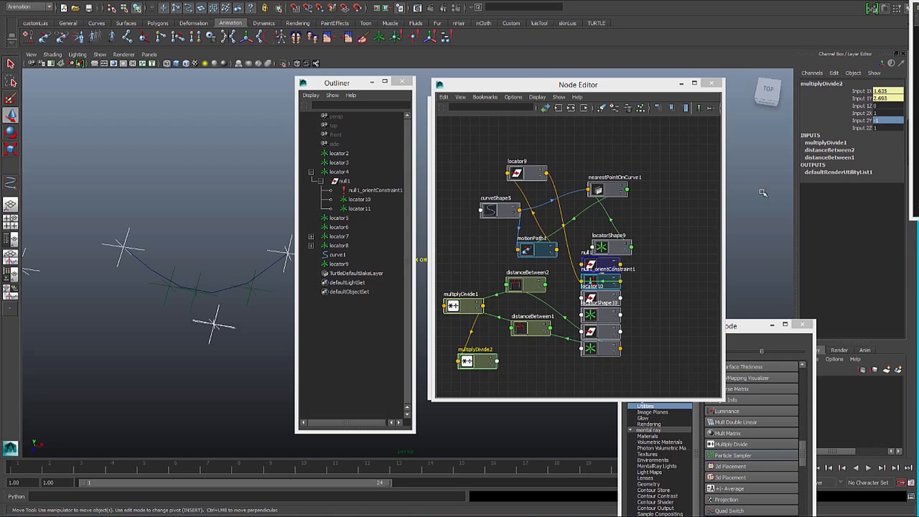
- Connect multiplyDivide2's Output X to the Translate X of locator10 in the Node Editor
click(499, 361)
mouse_move(527, 393)
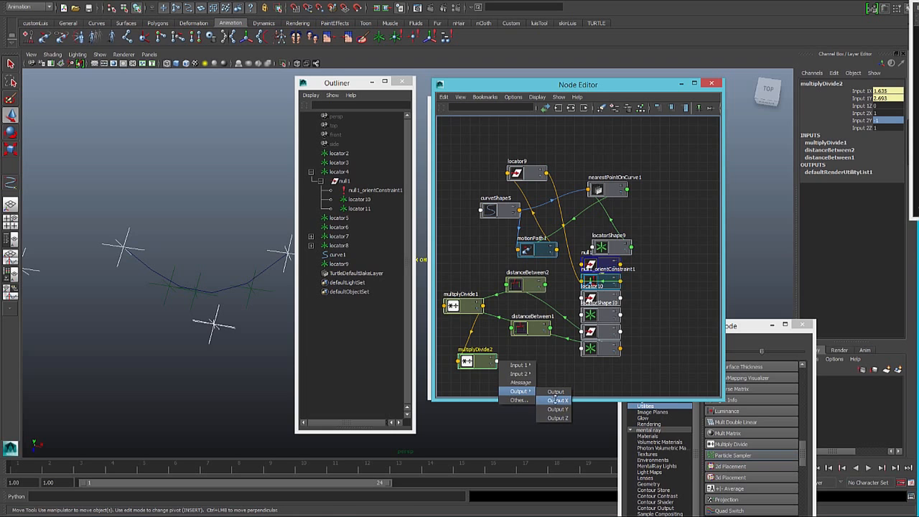
click(555, 399)
click(588, 300)
mouse_move(612, 307)
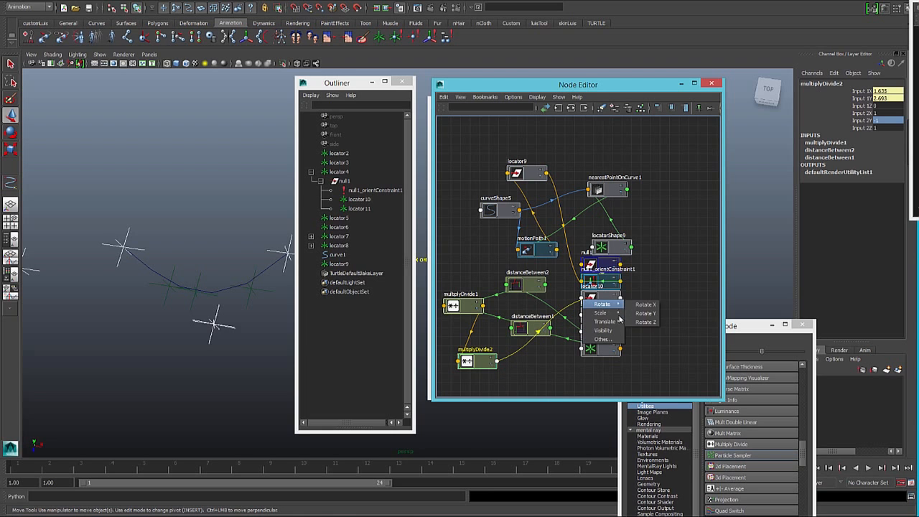
click(643, 321)
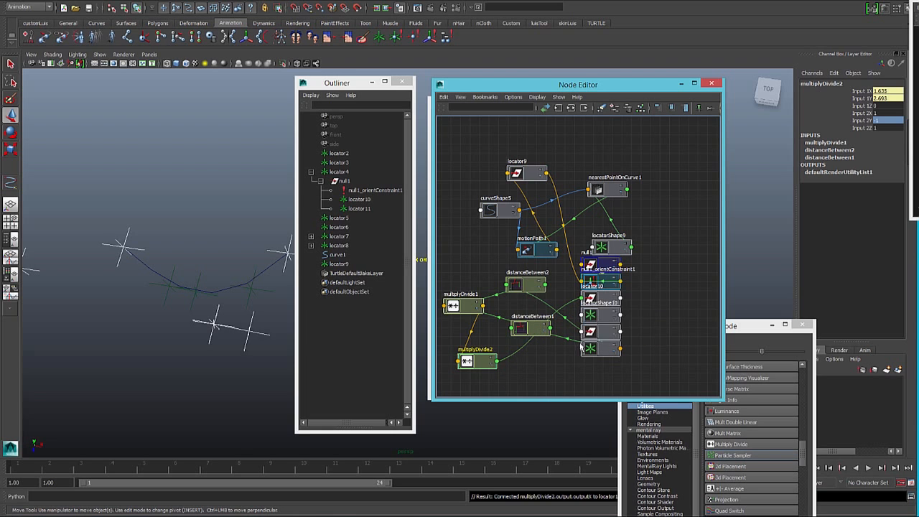
- Connect multiplyDivide2's Output Y to the Translate X of locator11 in the Node Editor
click(498, 363)
mouse_move(523, 390)
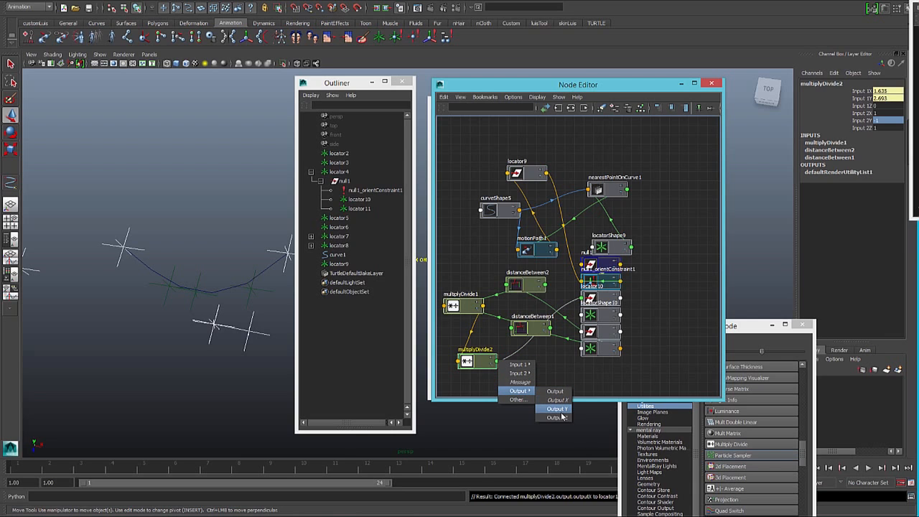
click(561, 410)
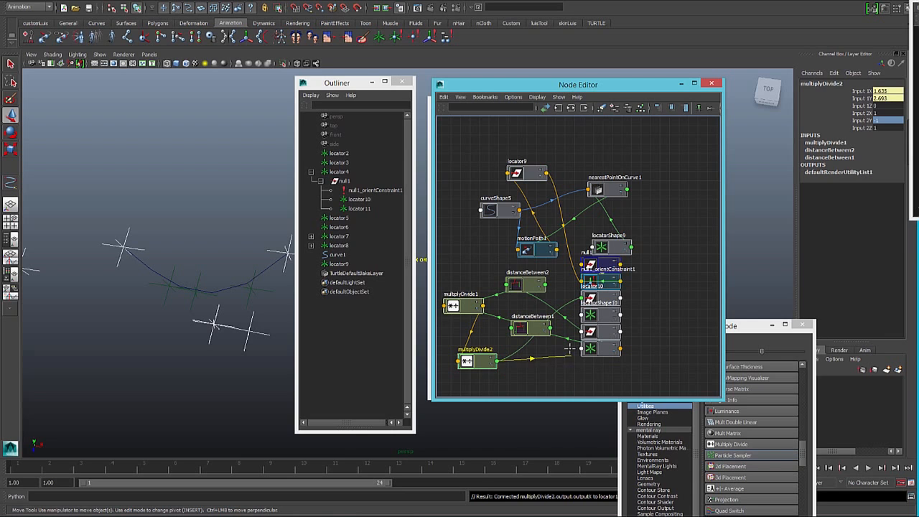
click(581, 331)
mouse_move(603, 357)
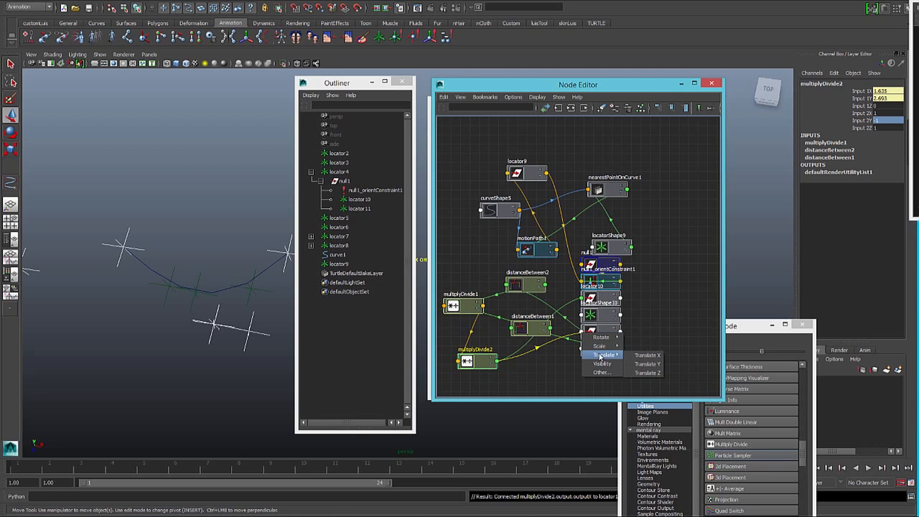
click(645, 360)
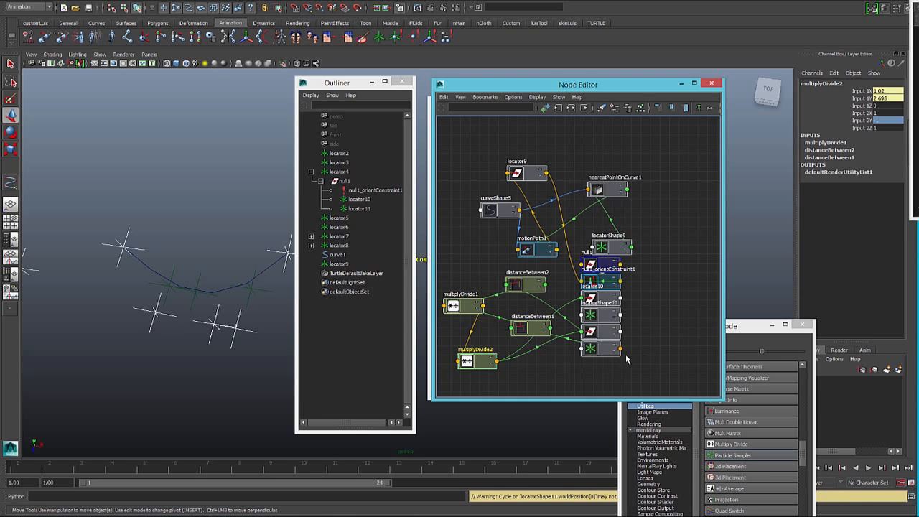
- Inspect locator11's offset, shift multiplyDivide2 slightly in the Node Editor, and check multiplyDivide1's input values
click(590, 331)
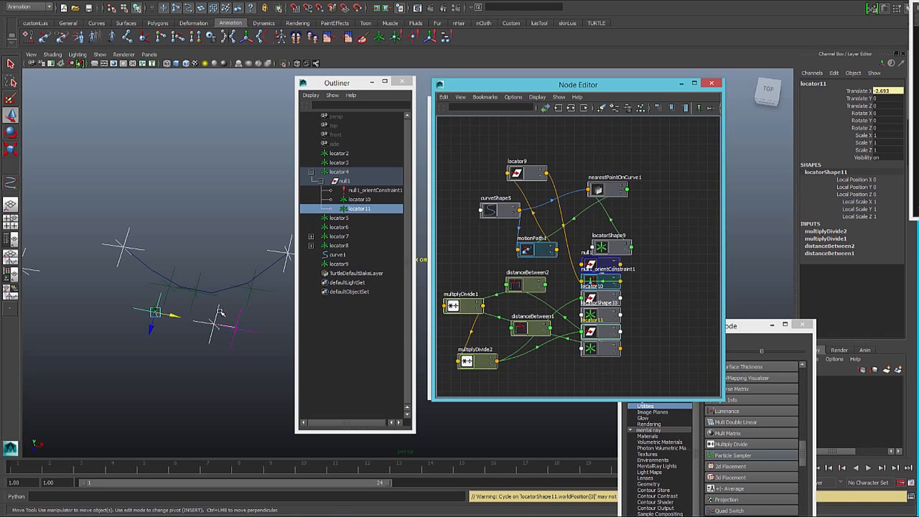
drag(479, 363, 505, 368)
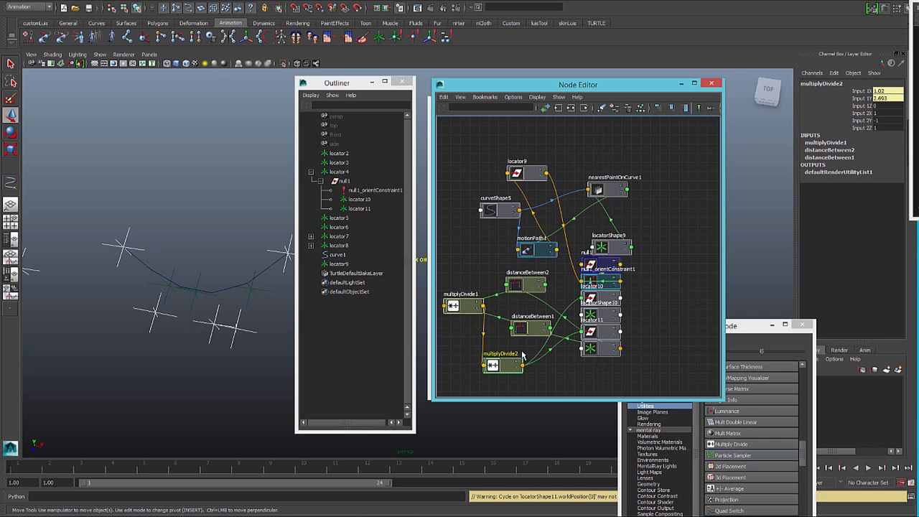
click(460, 308)
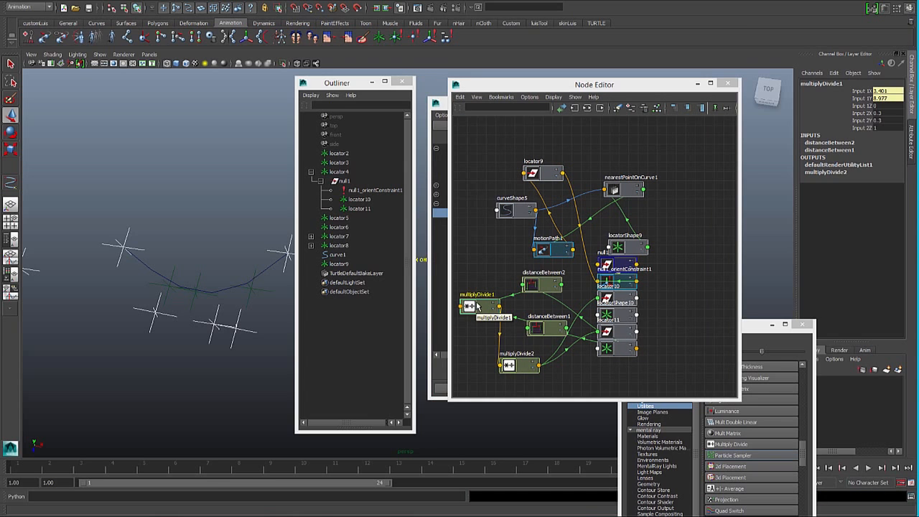
click(476, 306)
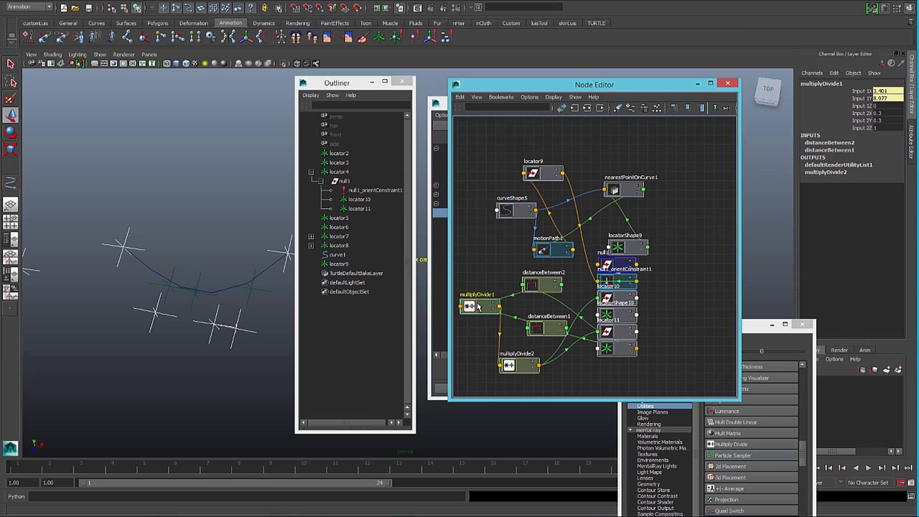
- Add a keyable float attribute named weigth to locator4, the middle control, with minimum 0 and maximum 1
click(212, 340)
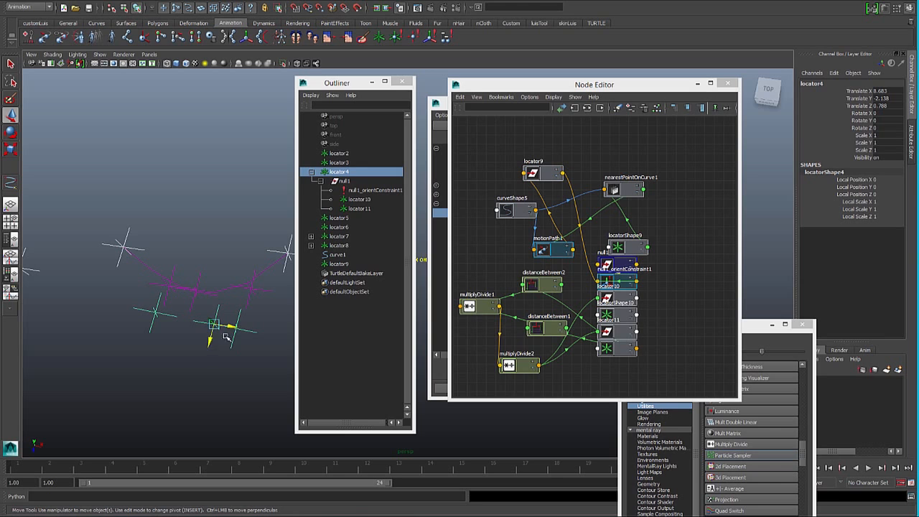
click(833, 73)
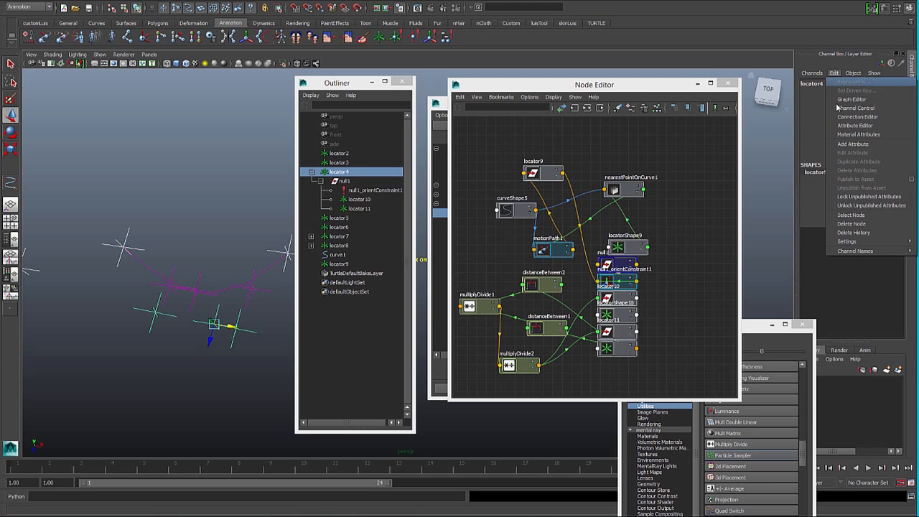
click(854, 143)
click(428, 200)
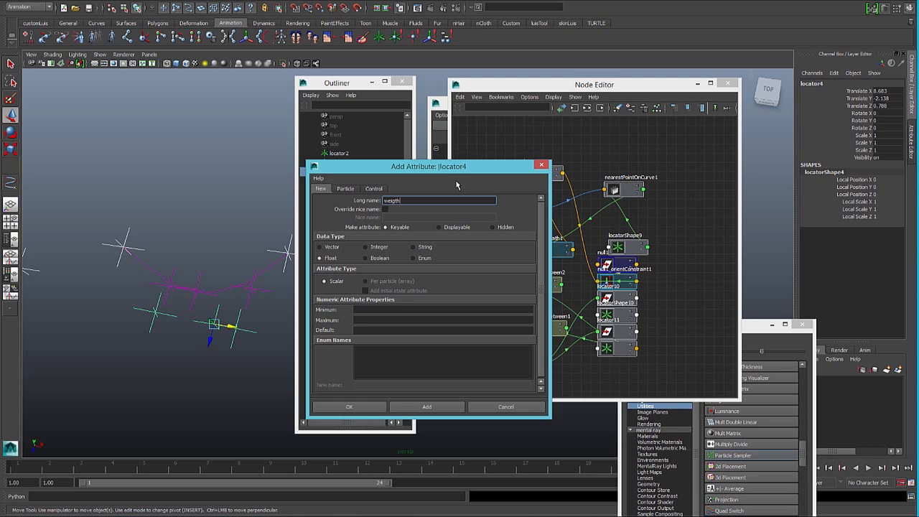
click(376, 308)
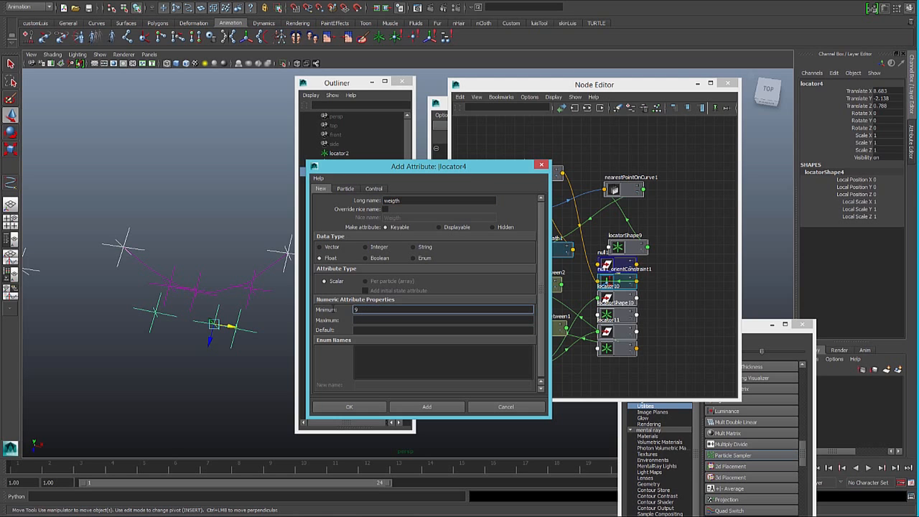
text(0)
click(362, 320)
text(1)
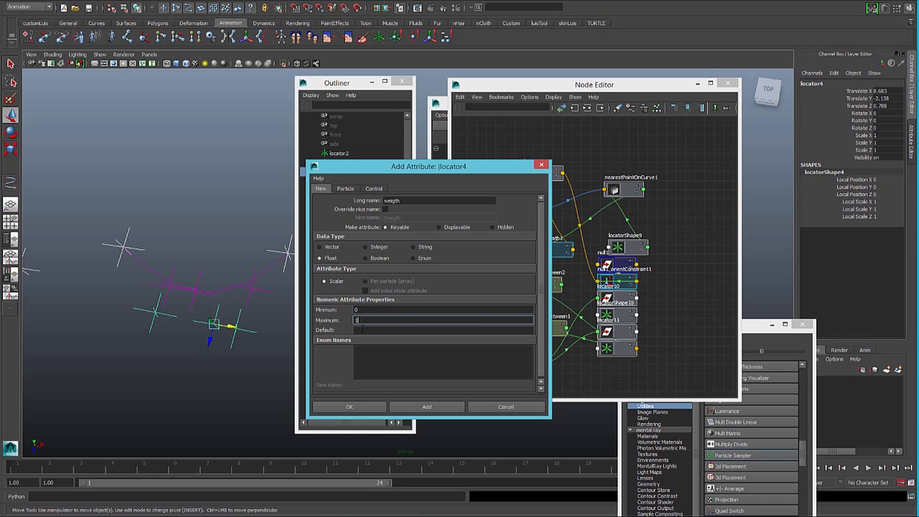
click(362, 330)
click(425, 406)
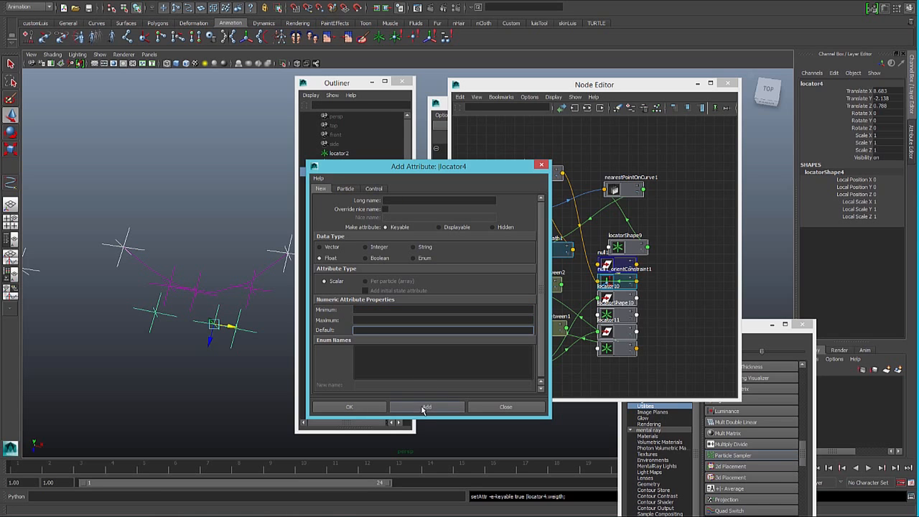
click(542, 165)
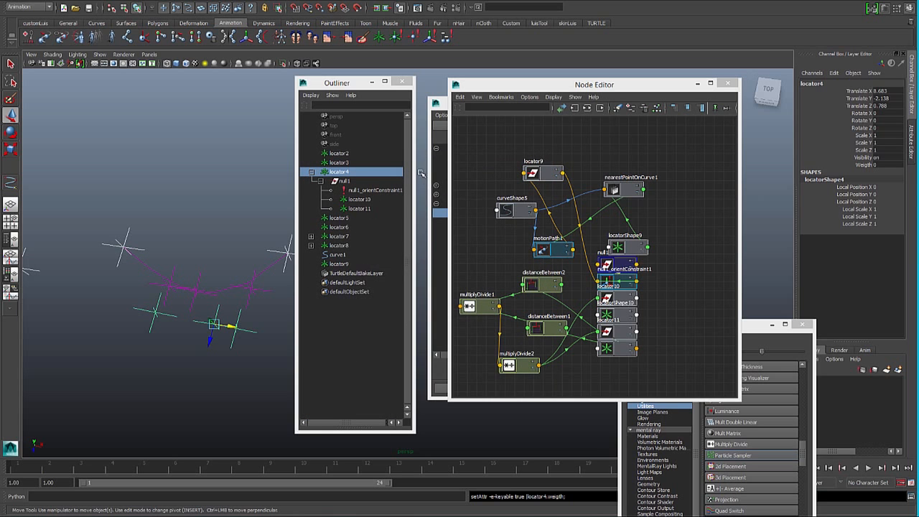
- Connect locator4's weigth attribute to Input 2X and Input 2Y of multiplyDivide1 in the Connection Editor
click(435, 223)
scroll(494, 325, down, 10)
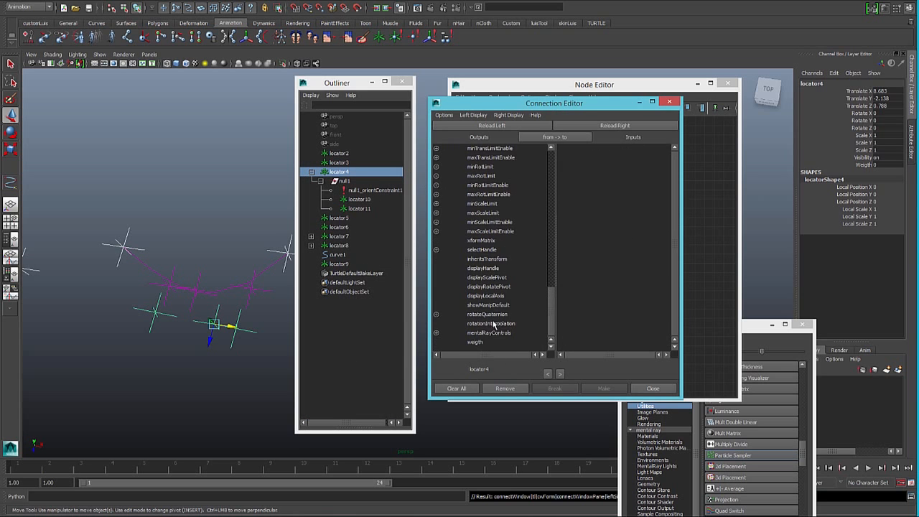
click(474, 343)
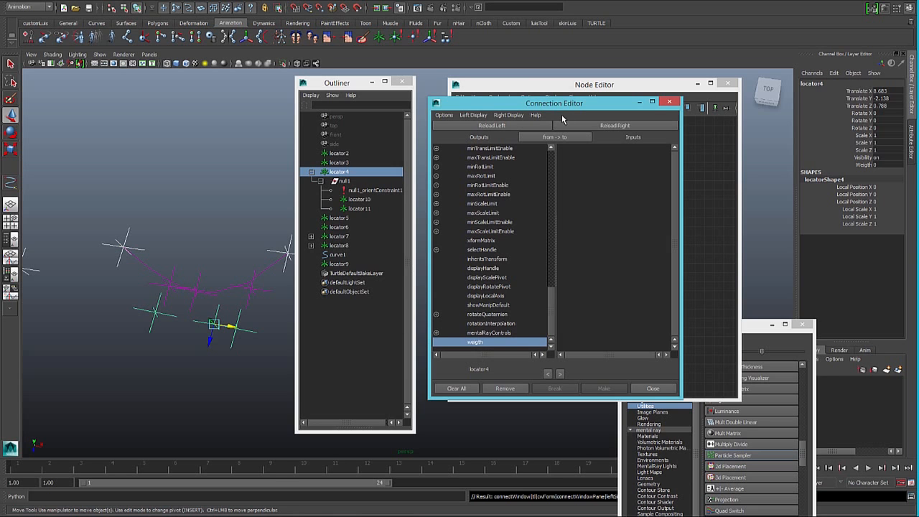
drag(558, 103, 254, 111)
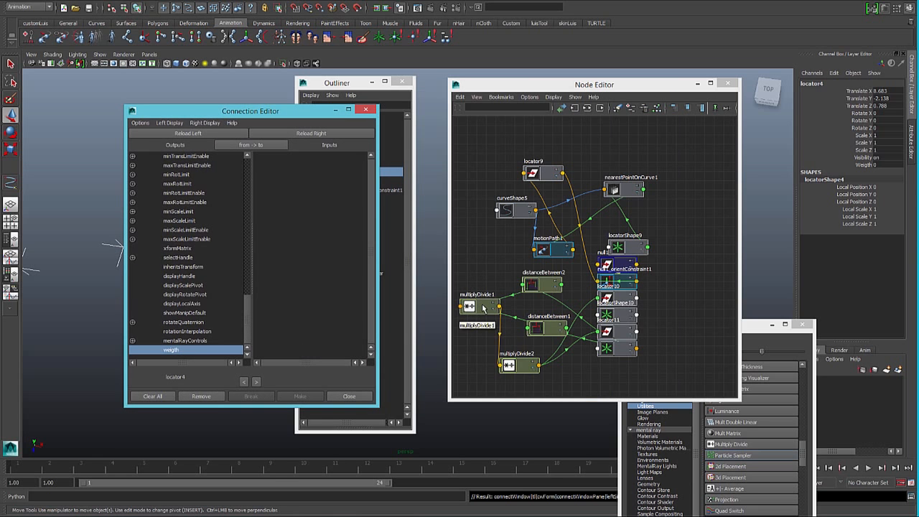
click(483, 307)
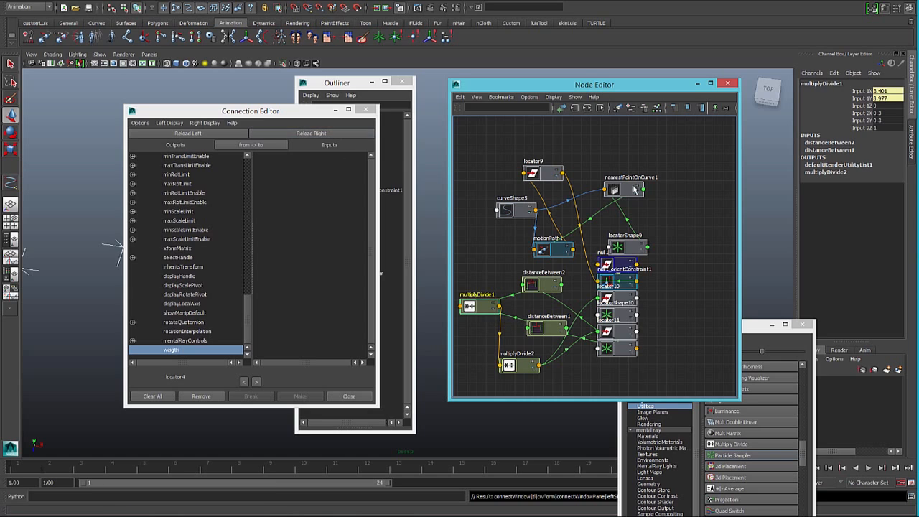
click(310, 133)
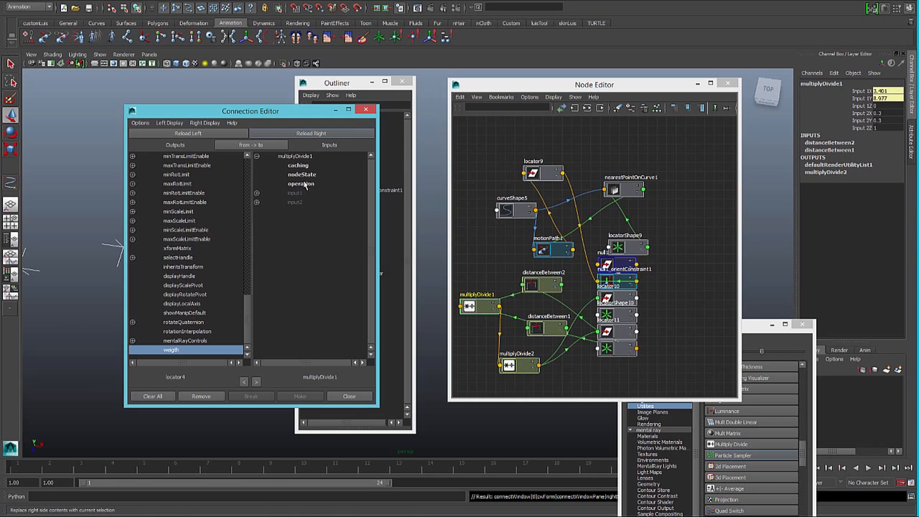
click(257, 193)
click(256, 231)
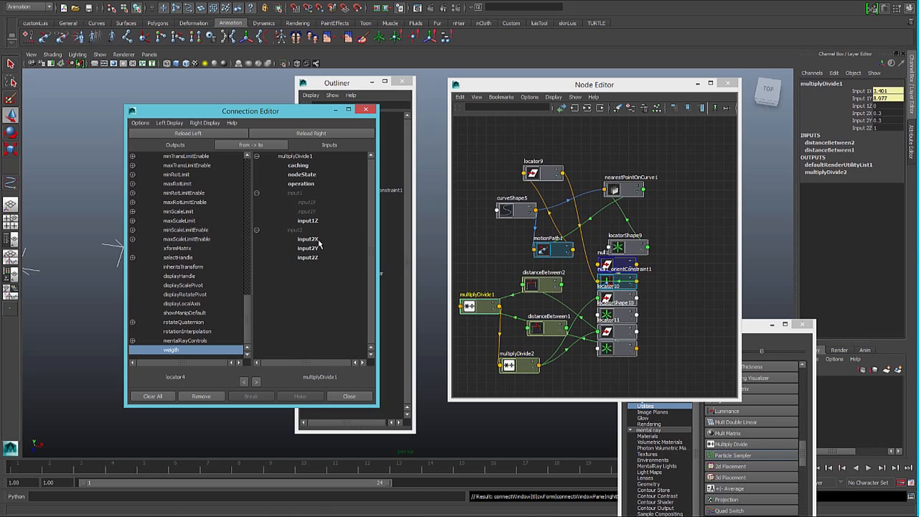
click(308, 239)
click(311, 249)
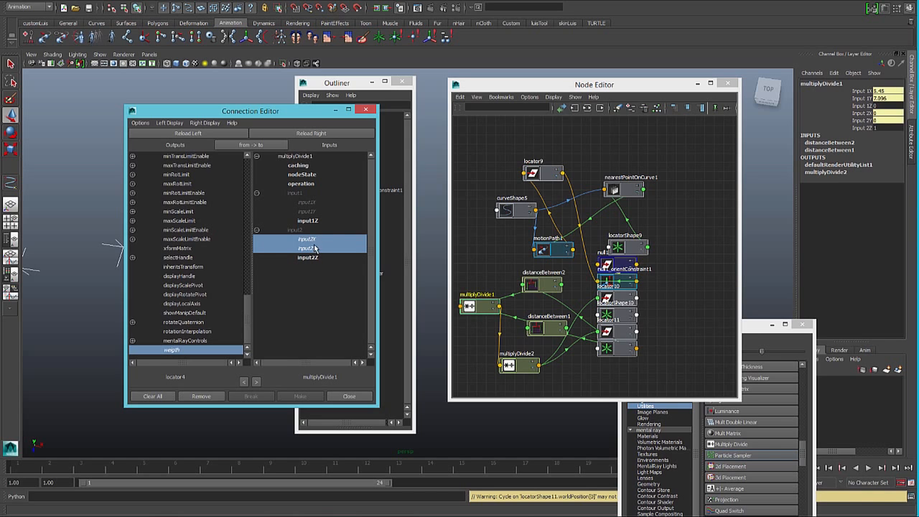
click(365, 109)
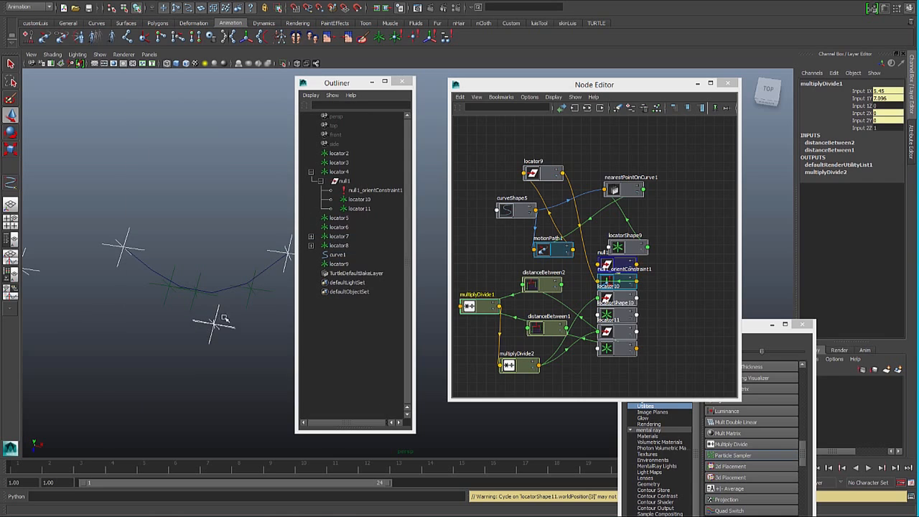
- Try a weigth of 0.33 on locator4 and settle on 0.3
click(340, 172)
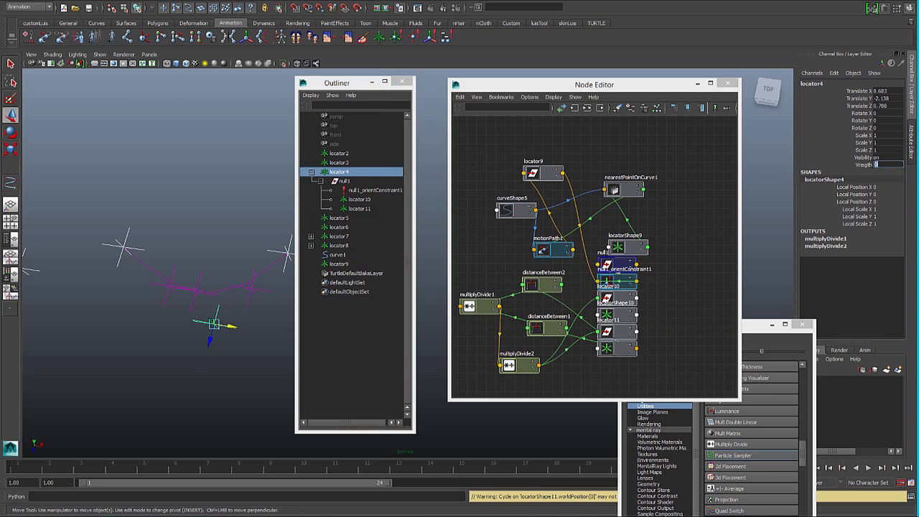
text(0.33)
key(Return)
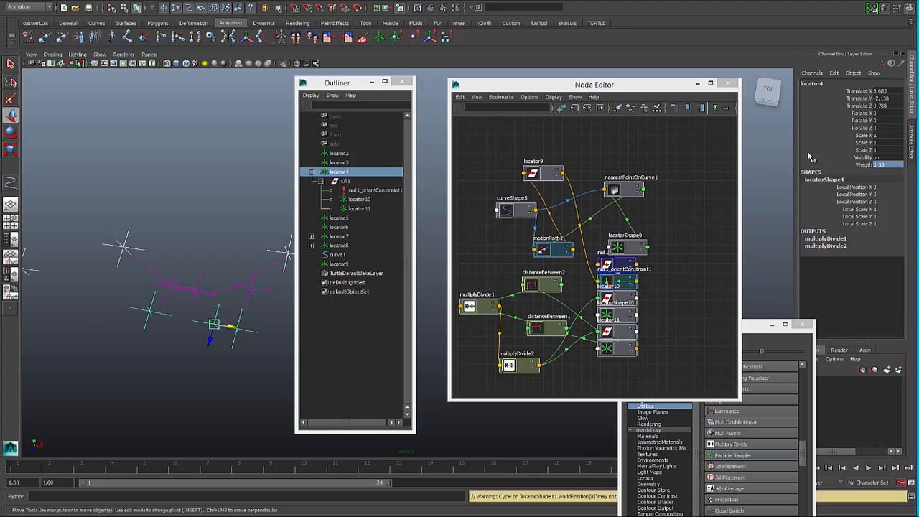
double_click(882, 164)
key(Return)
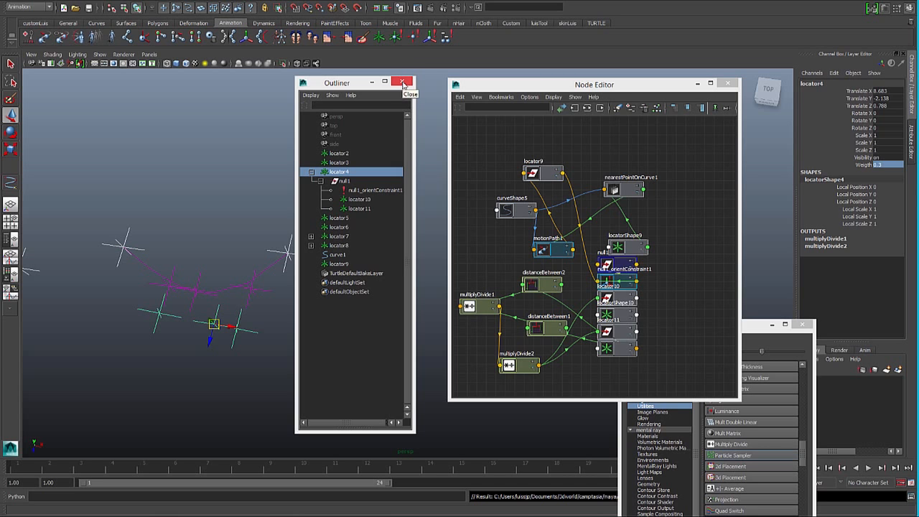
- Close the open editor windows and hide the curve running between the locators
click(405, 82)
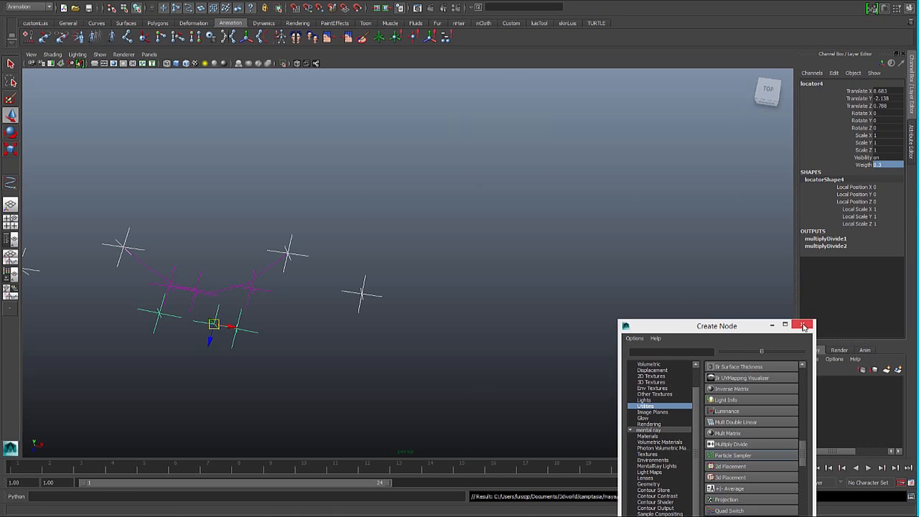
click(802, 325)
click(180, 244)
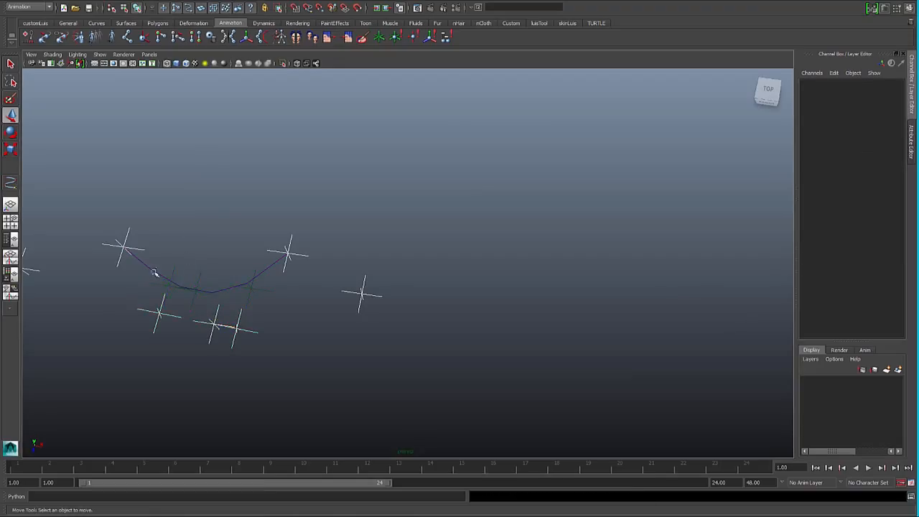
click(180, 287)
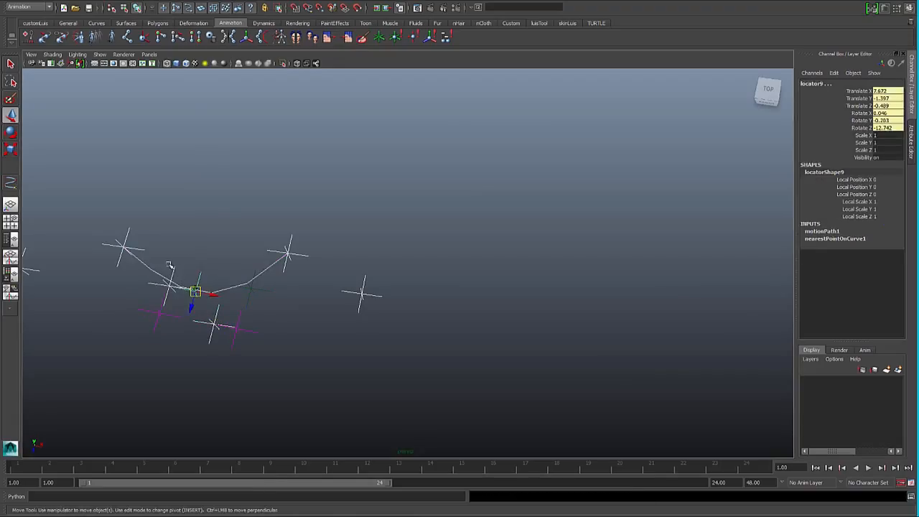
click(161, 272)
click(161, 275)
key(ctrl+h)
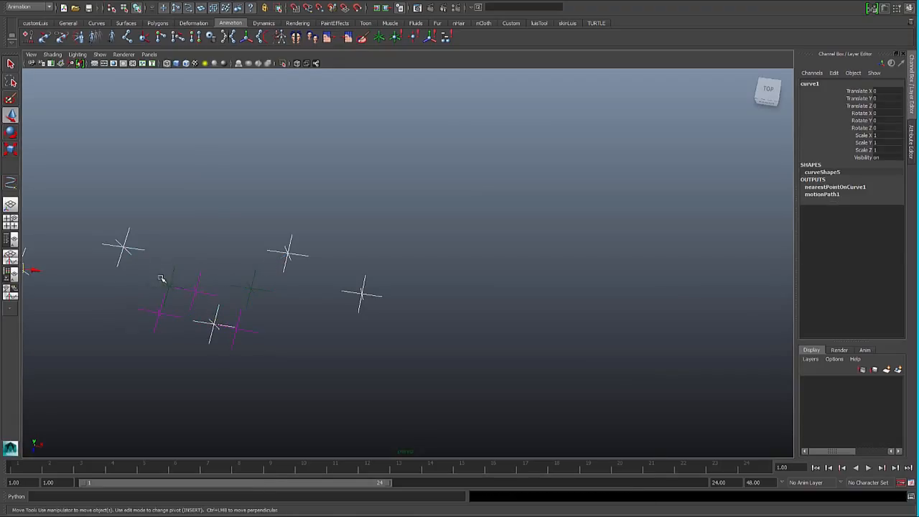
- Hide the point-constrained helper locators locator7 and locator8
click(167, 285)
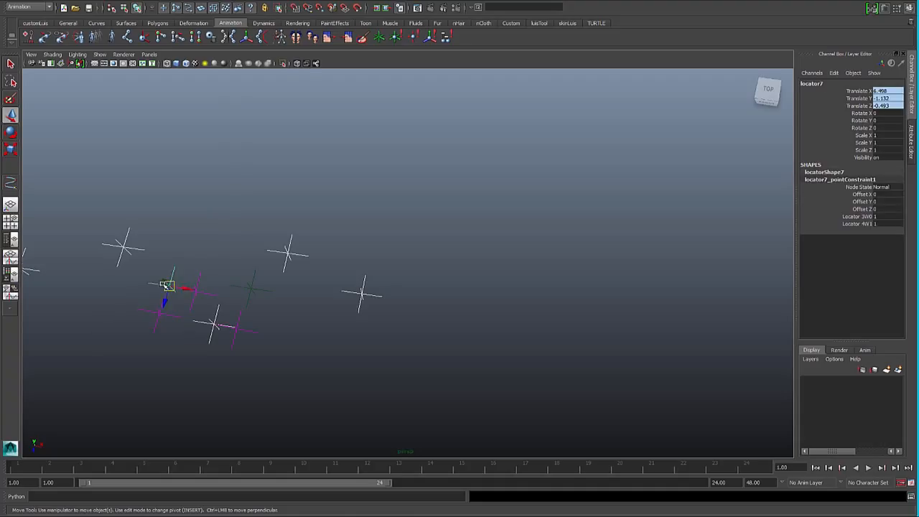
click(251, 288)
click(218, 270)
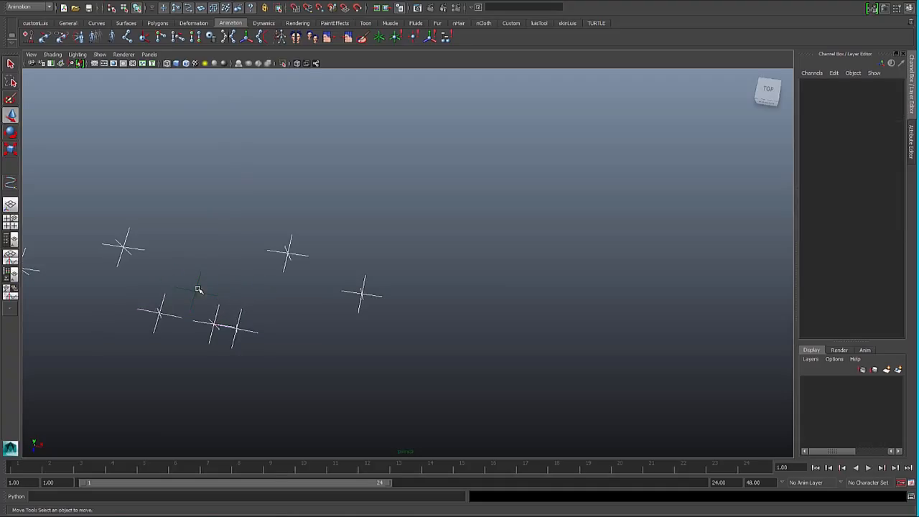
- Move locator4, the middle control, to about X 8.16 and open the Outliner
click(195, 290)
click(214, 325)
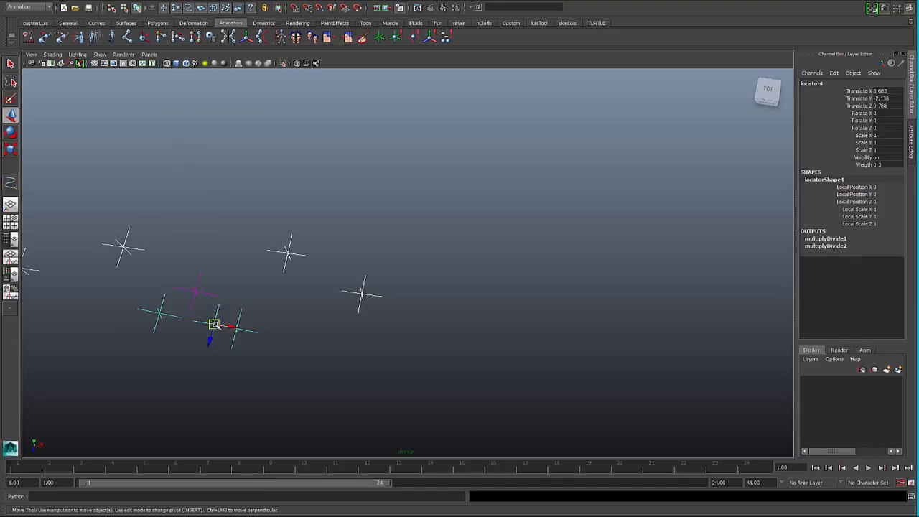
drag(214, 325, 204, 322)
key(shift+o)
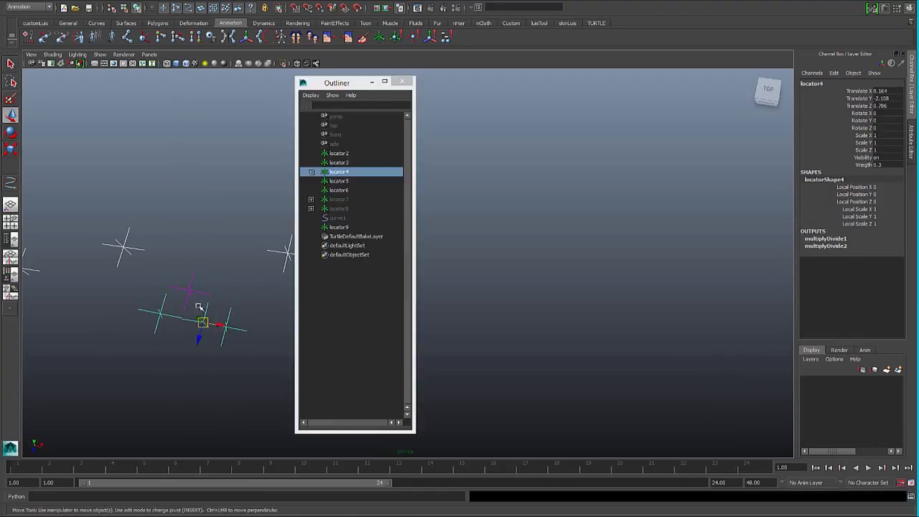
- Check locator9, the motion-path locator above the middle control, by selecting it in the viewport
click(193, 275)
click(179, 264)
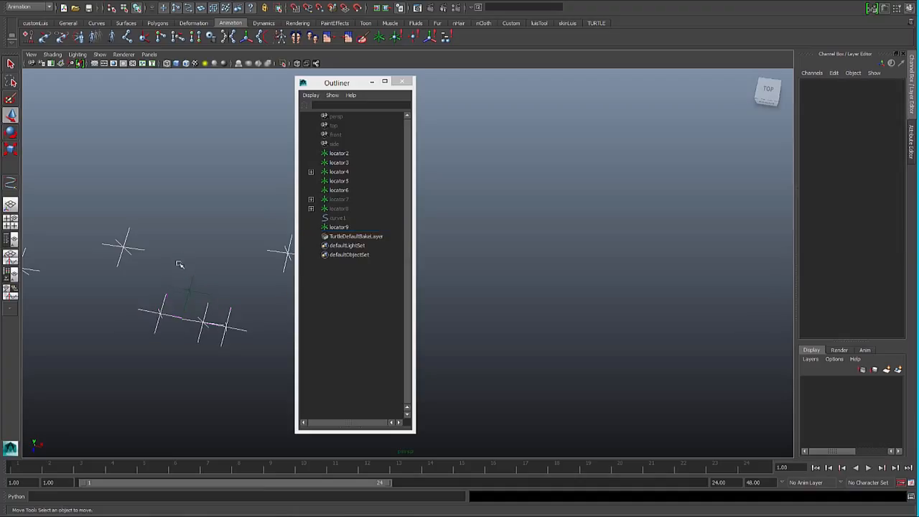
click(194, 295)
click(202, 256)
click(187, 291)
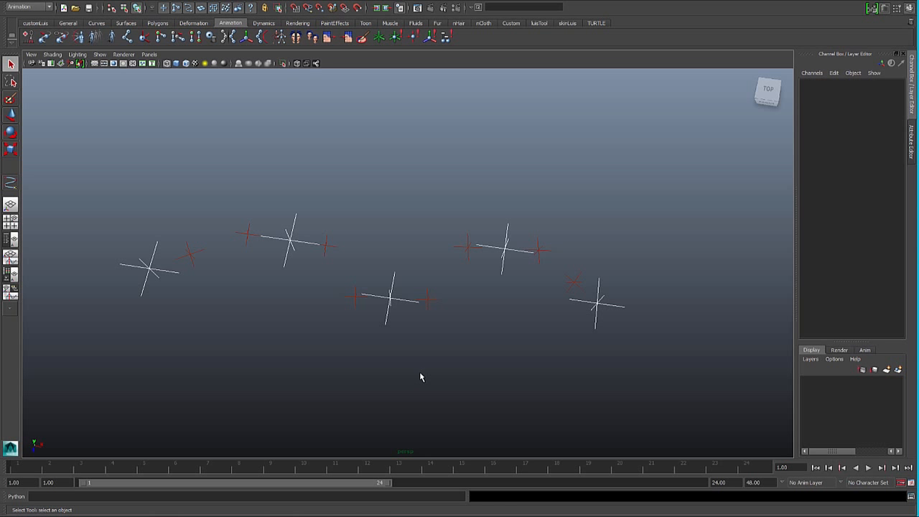
- Examine the three middle autoTangent controls of the finished rig and the second control's in and out tangent locators
click(390, 307)
click(291, 244)
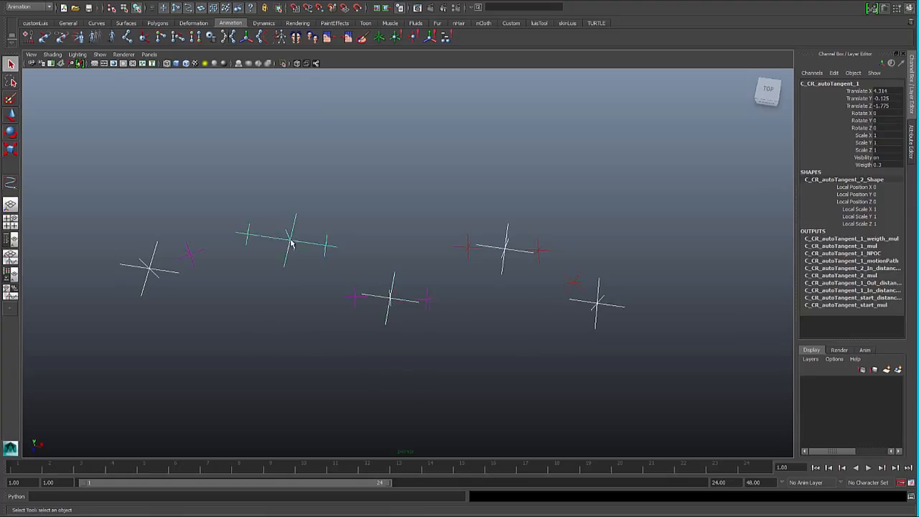
click(507, 248)
click(358, 305)
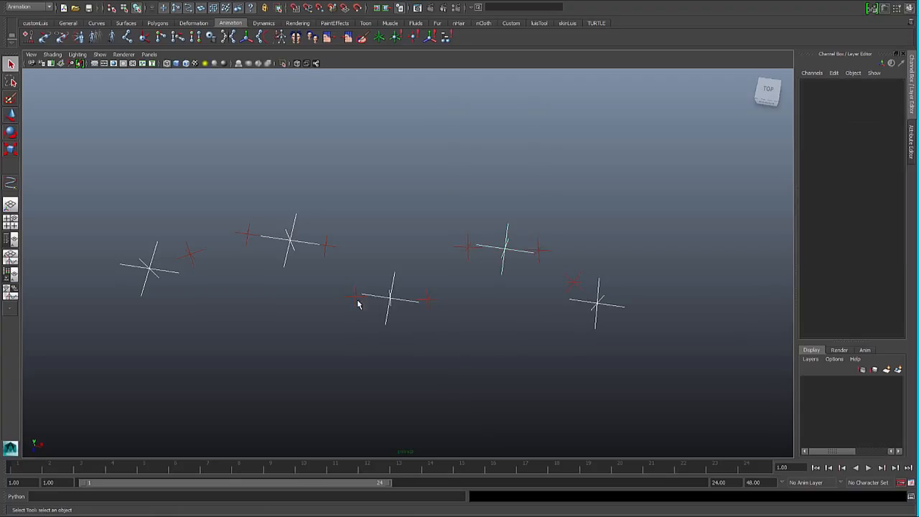
click(352, 302)
click(429, 300)
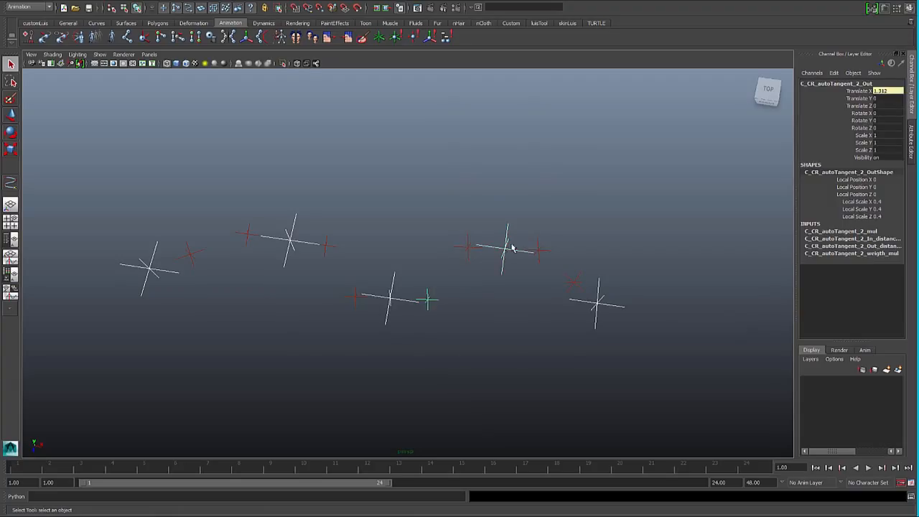
click(502, 255)
- Examine the attributes of the finished rig's two outer controls, C_CR_autoTangent_start and C_CR_autoTangent_end
click(147, 270)
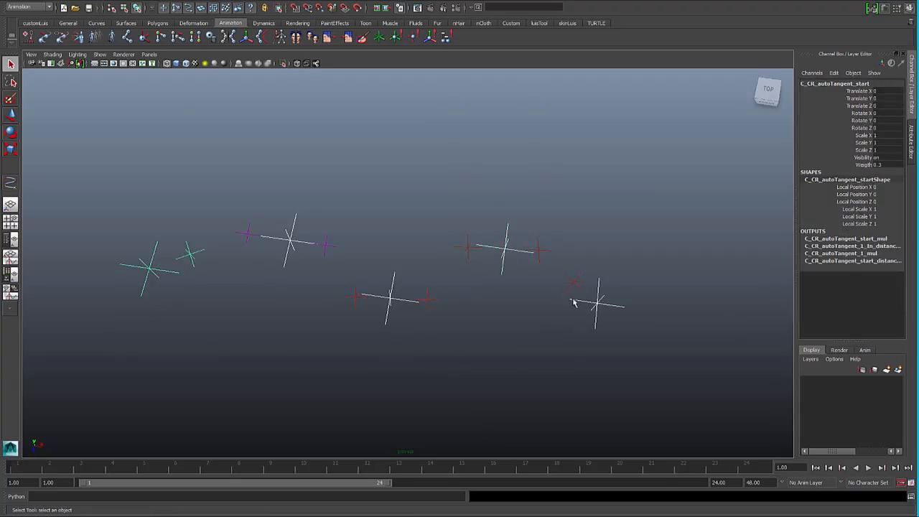
click(595, 307)
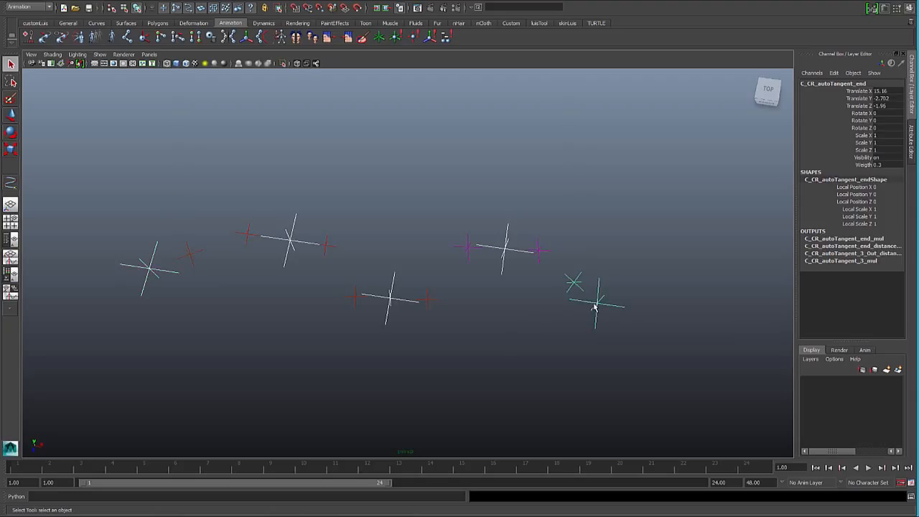
click(210, 288)
- Inspect the start control's tangent locator and its parent aim group with the Move tool active
click(154, 273)
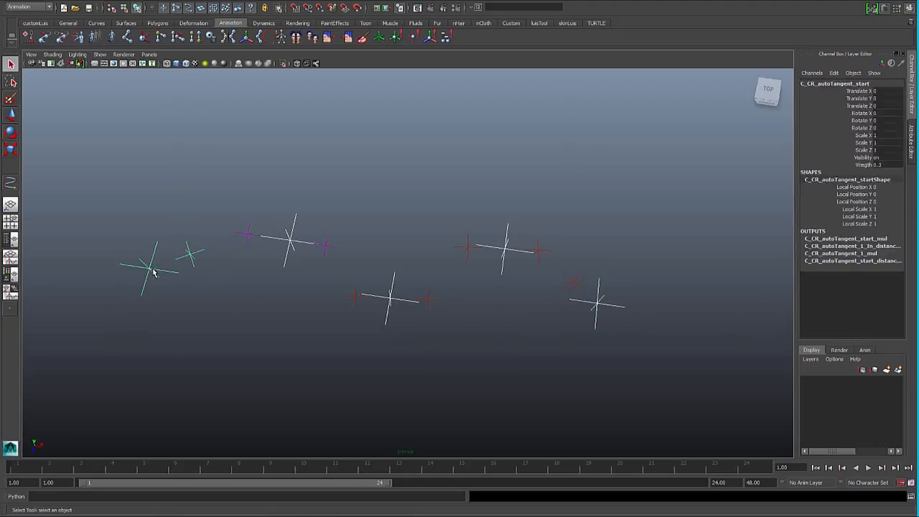
click(196, 258)
click(191, 257)
key(Up)
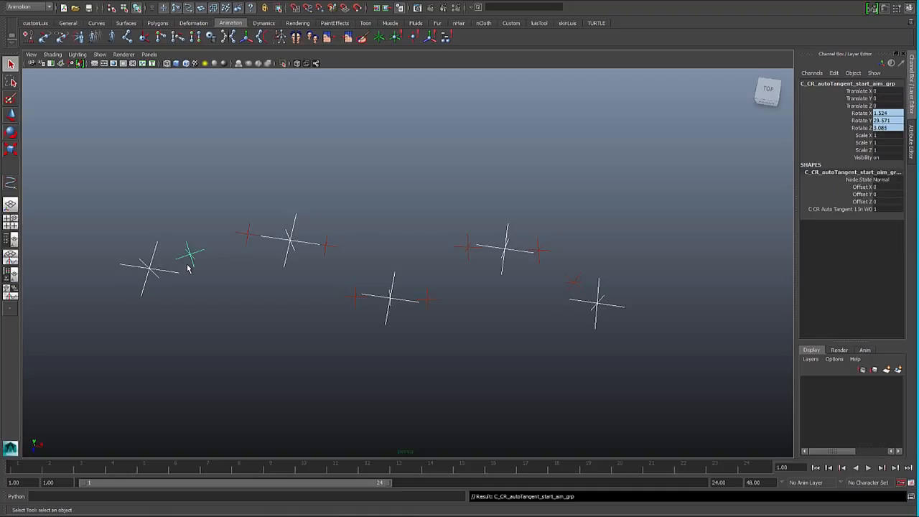
key(w)
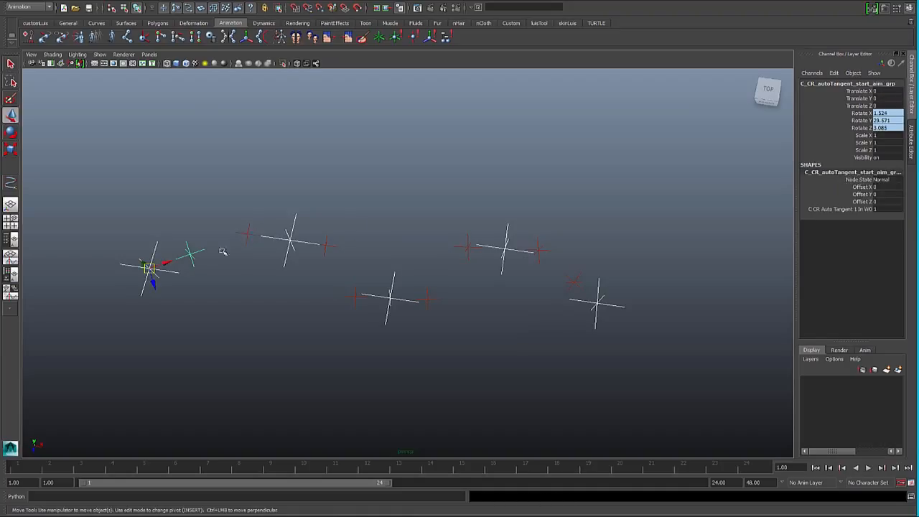
click(203, 272)
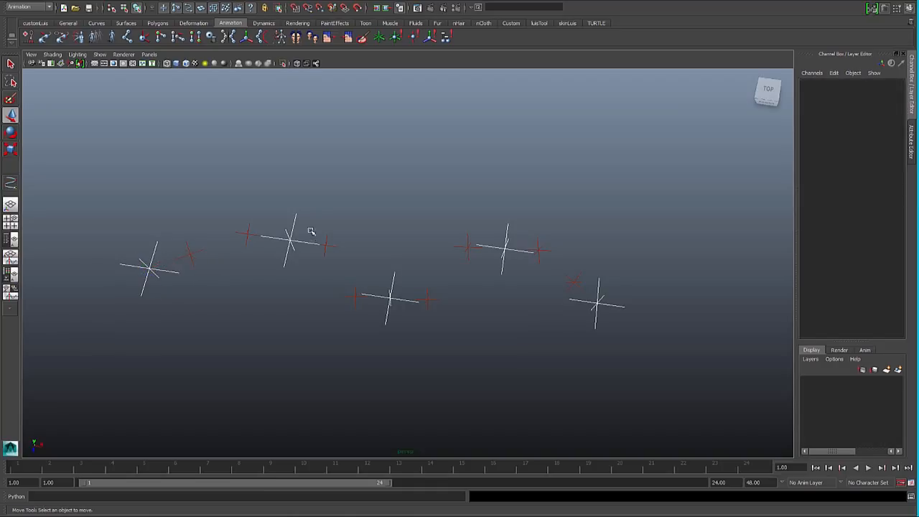
- Test a weigth of 0.4 on C_CR_autoTangent_start and restore it to 0.3
click(156, 270)
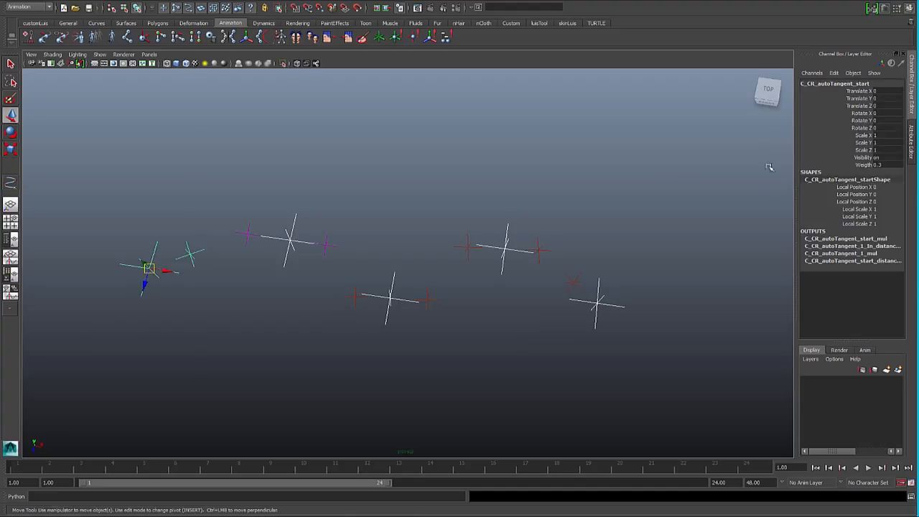
double_click(882, 164)
text(0.4)
key(Return)
double_click(889, 166)
key(Return)
click(635, 248)
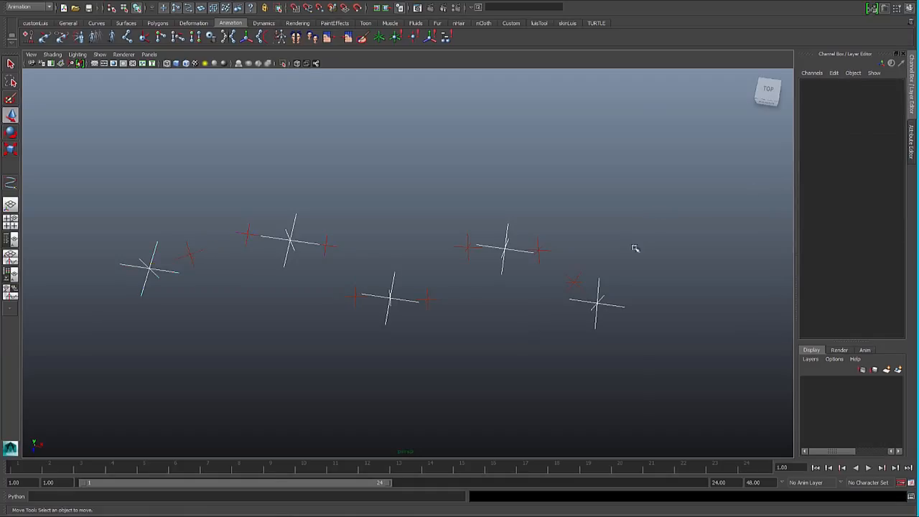
- Inspect the end control's tangent locator C_CR_autoTangent_end_in and its parent aim group
click(600, 283)
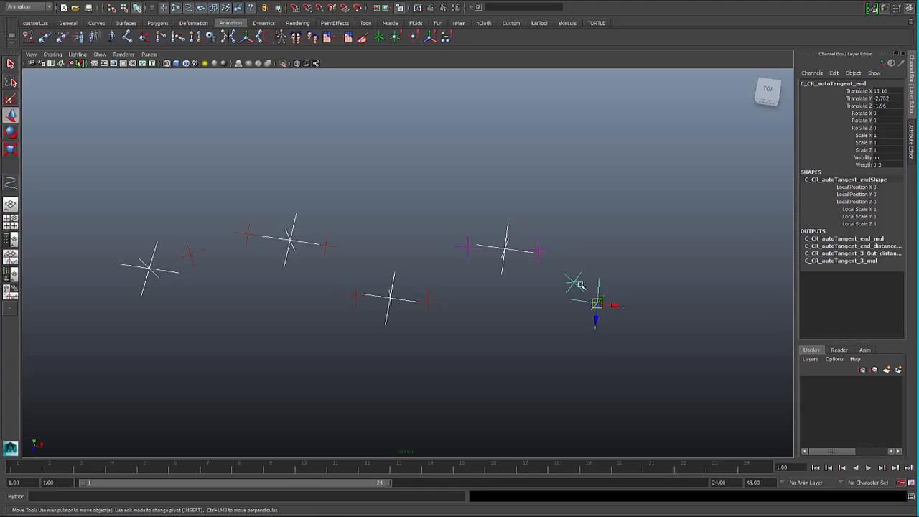
click(579, 283)
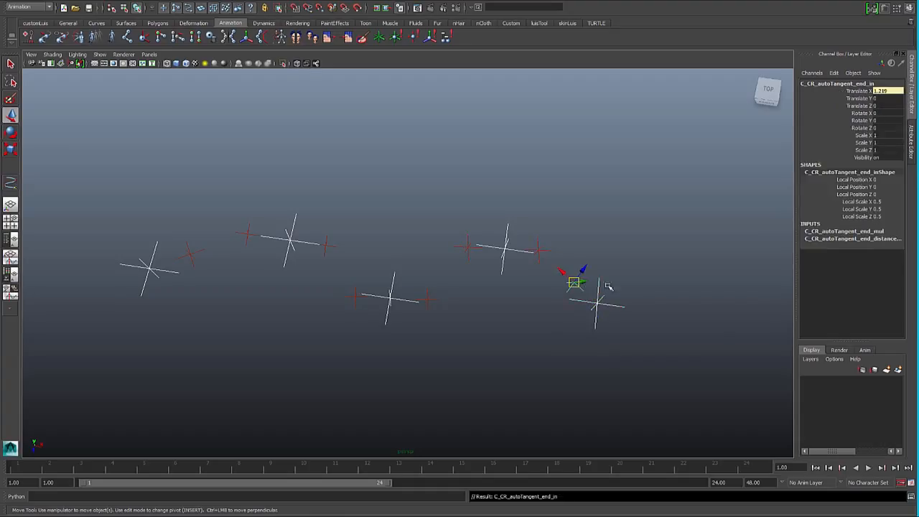
key(Up)
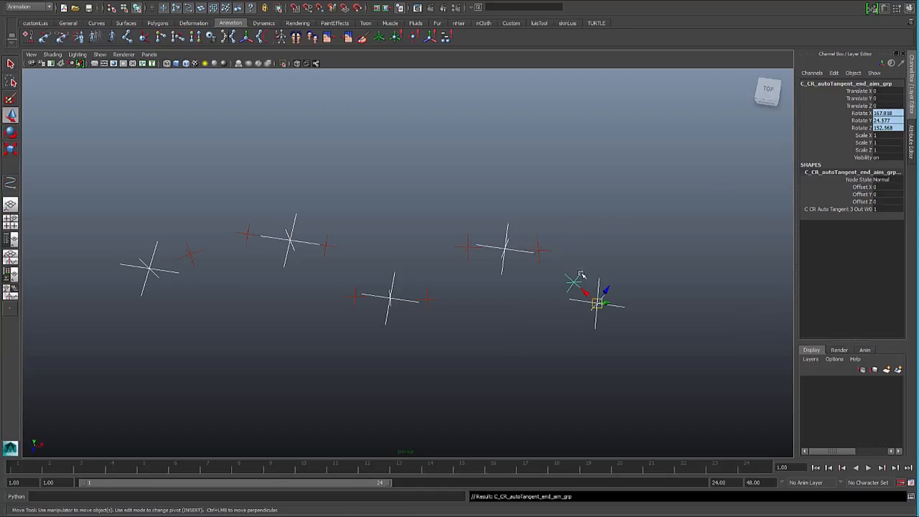
- Inspect the attributes of the C_CR_autoTangent_end control and clear the selection
click(621, 265)
click(597, 284)
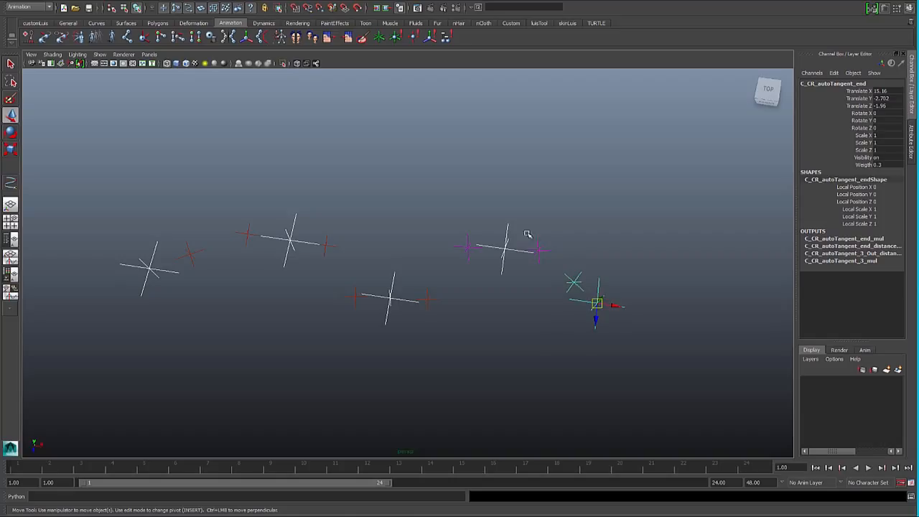
click(550, 199)
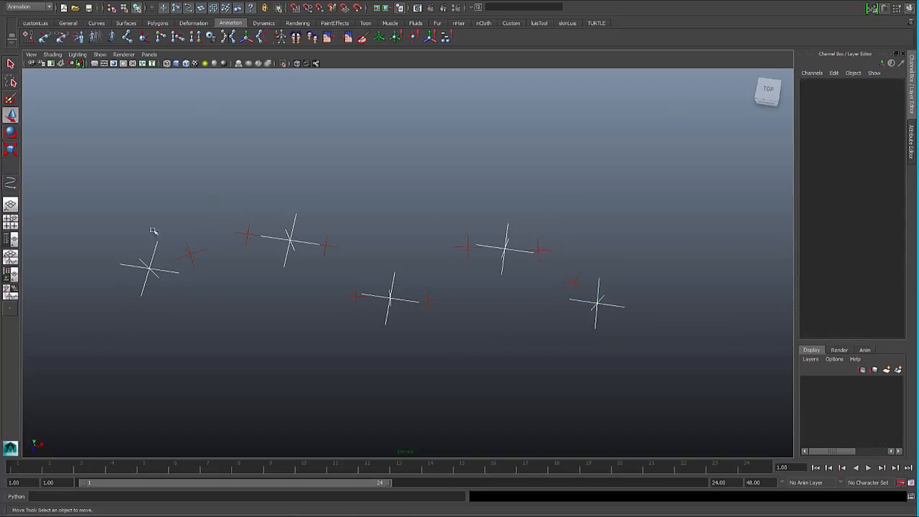
- Draw a five-point EP curve with the 3 Bezier degree, following the wave of the five rig controls just below them
click(96, 23)
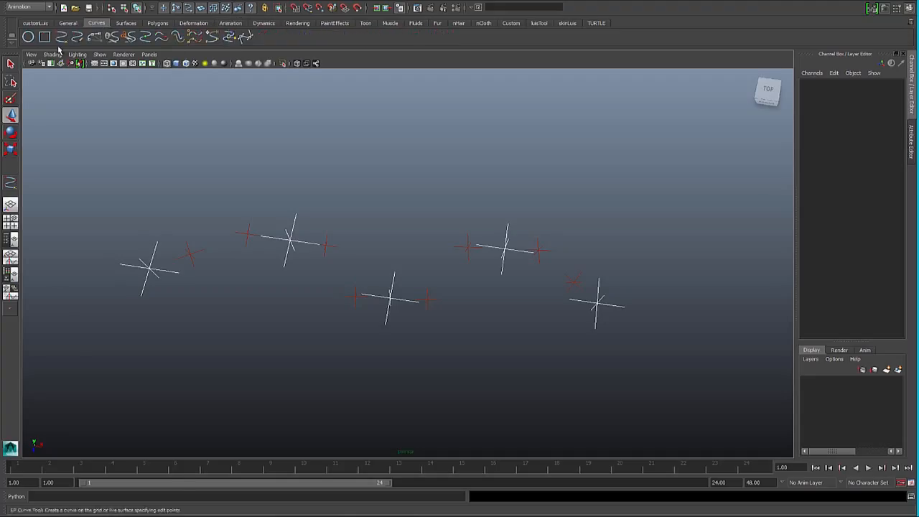
click(62, 36)
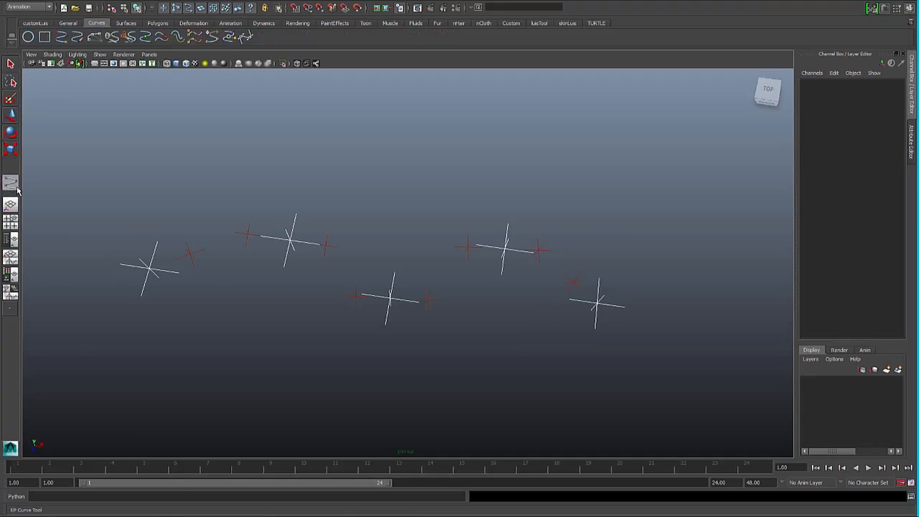
double_click(13, 185)
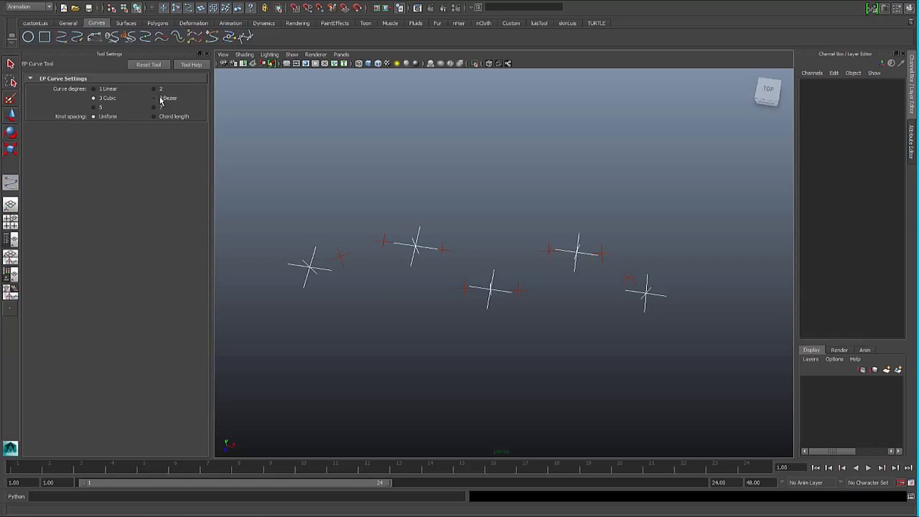
click(161, 98)
click(322, 289)
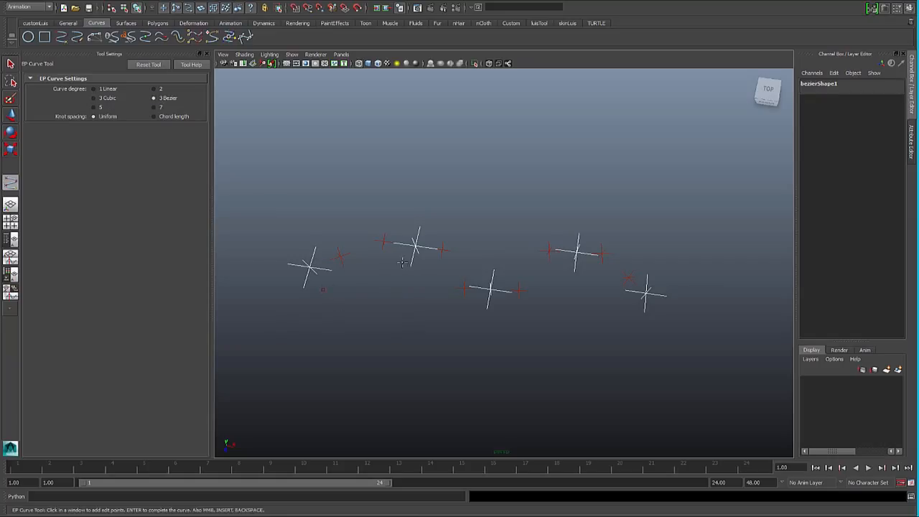
click(402, 264)
click(474, 316)
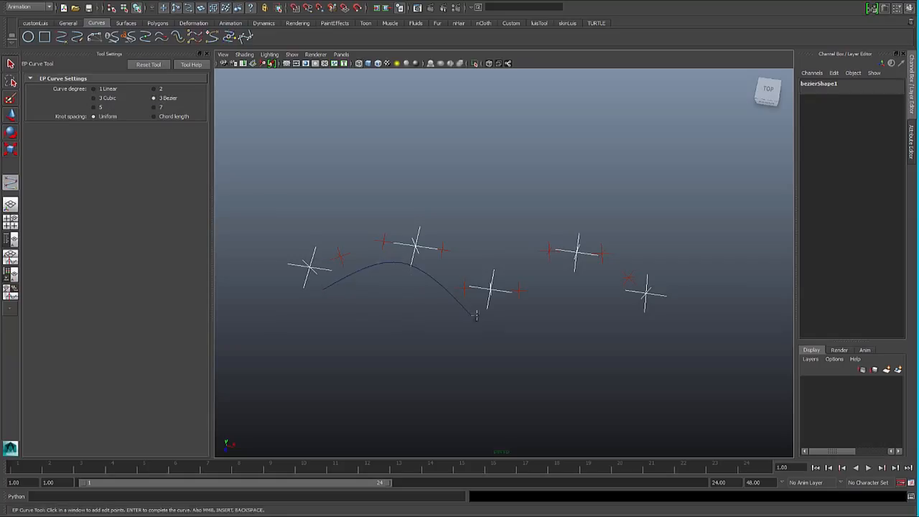
click(572, 267)
click(632, 310)
key(w)
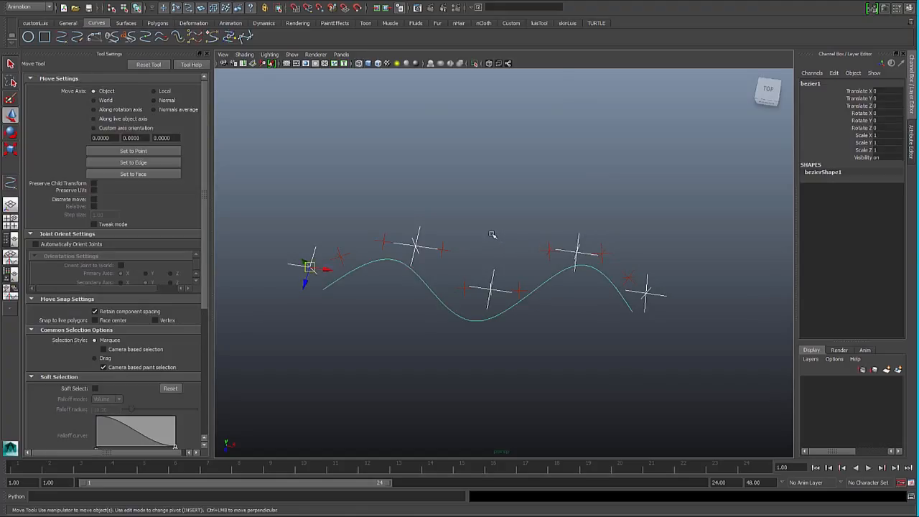
- Check the Bezier curve's control points and tangents, and convert the curve to NURBS
key(F8)
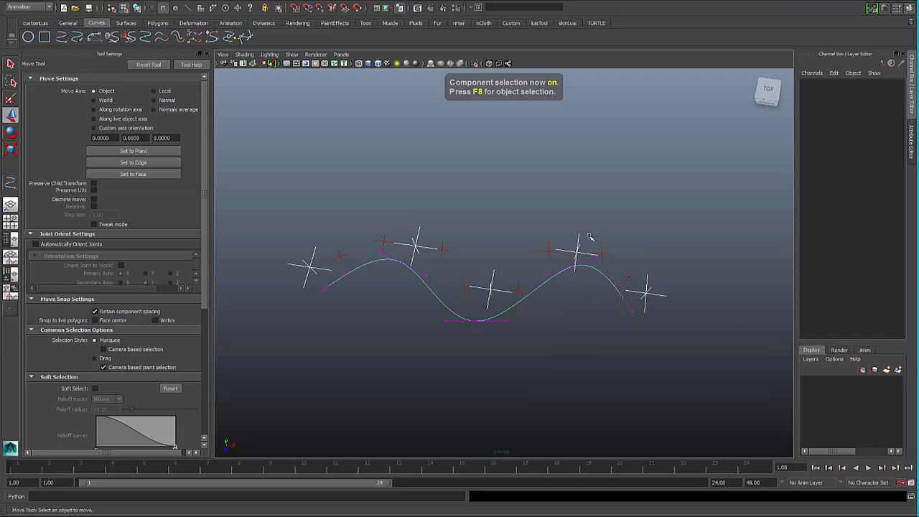
key(F8)
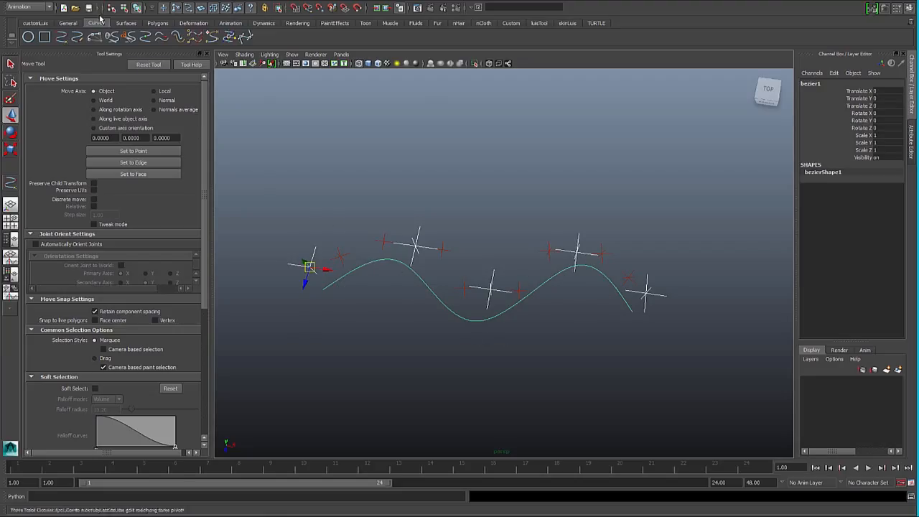
click(46, 4)
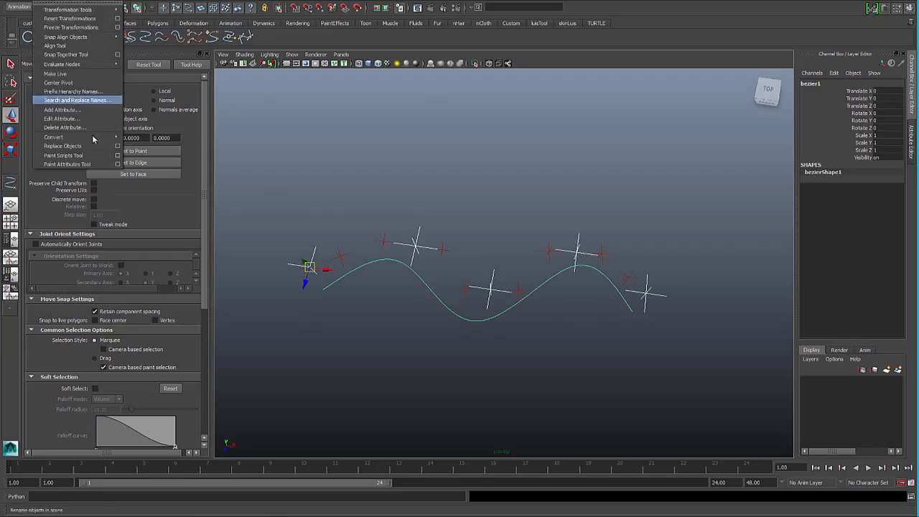
mouse_move(86, 136)
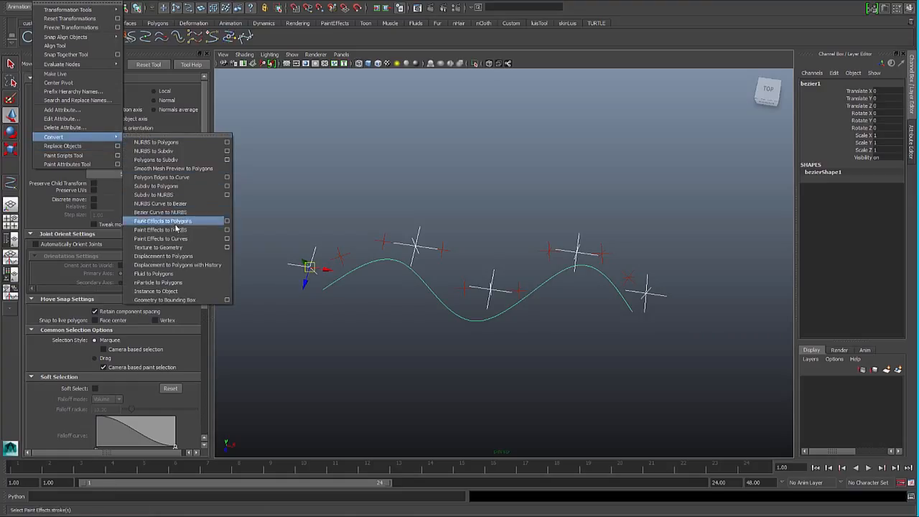
click(171, 214)
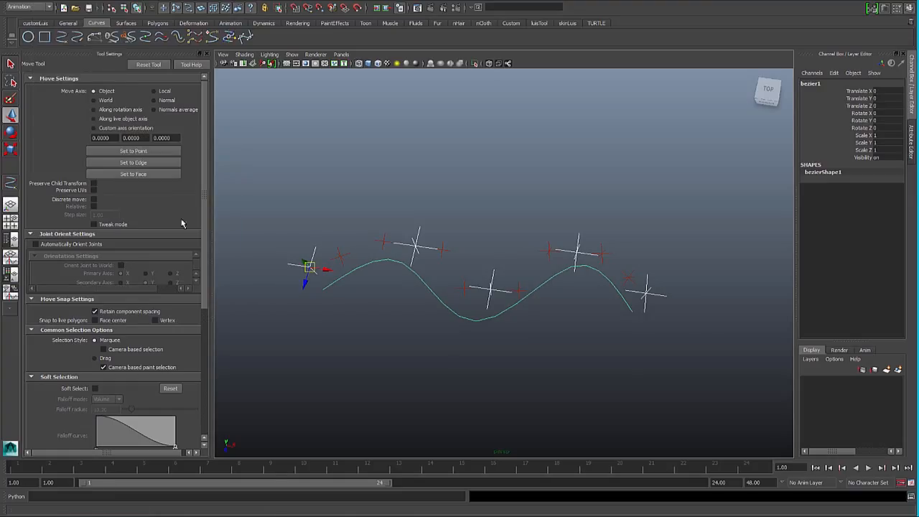
- Reshape the converted curve's lower bend by moving its middle control vertex and the two neighbouring tangent vertices in component mode
click(410, 316)
click(455, 312)
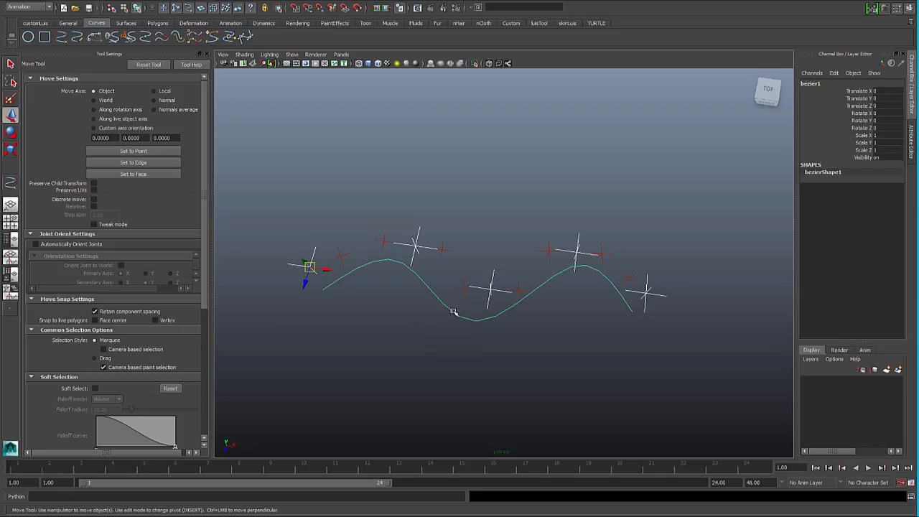
key(F8)
click(475, 320)
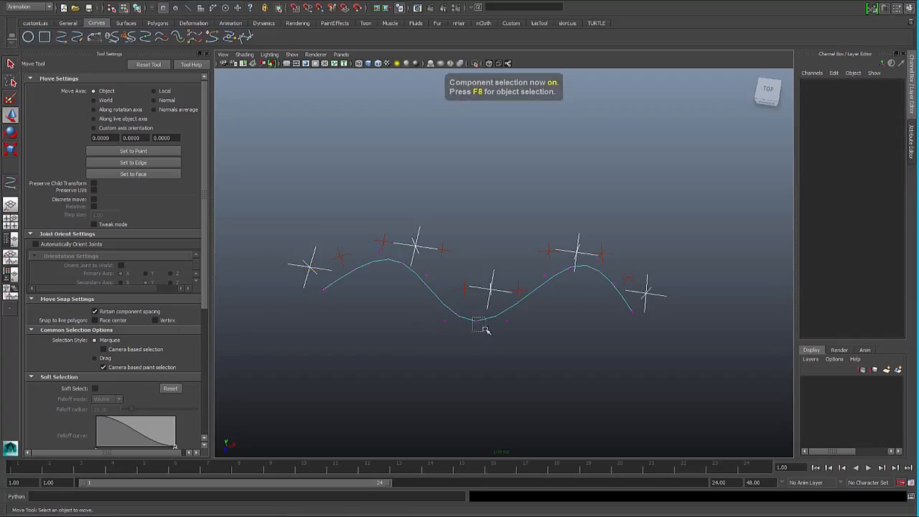
drag(480, 324, 476, 330)
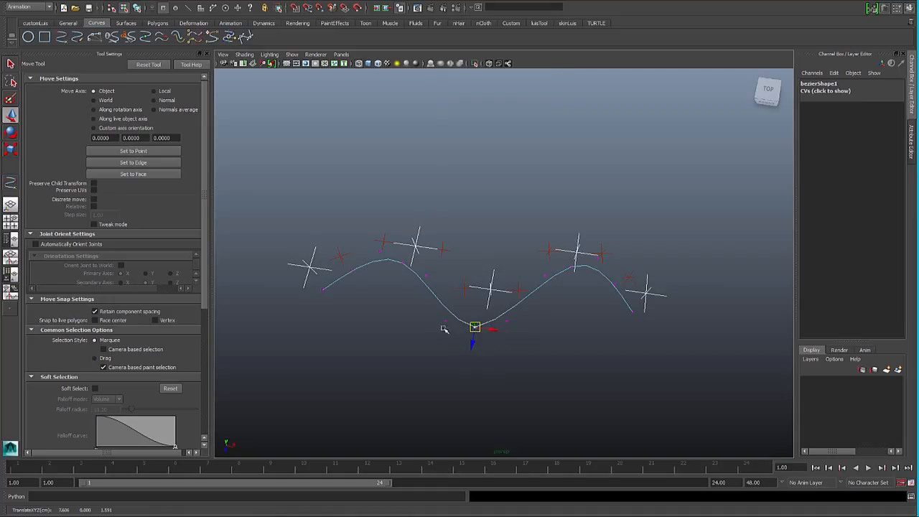
click(444, 322)
mouse_move(445, 322)
mouse_down()
mouse_move(444, 314)
mouse_move(437, 327)
mouse_up()
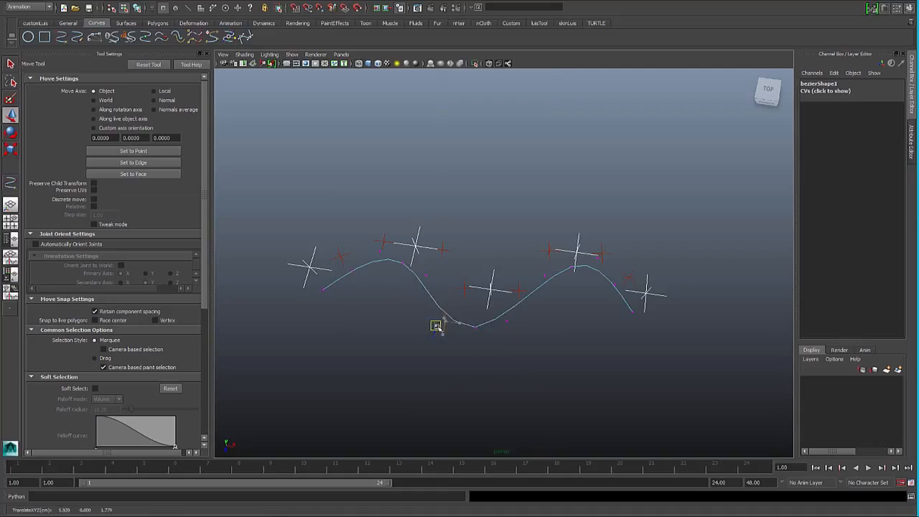
click(506, 320)
drag(507, 320, 513, 329)
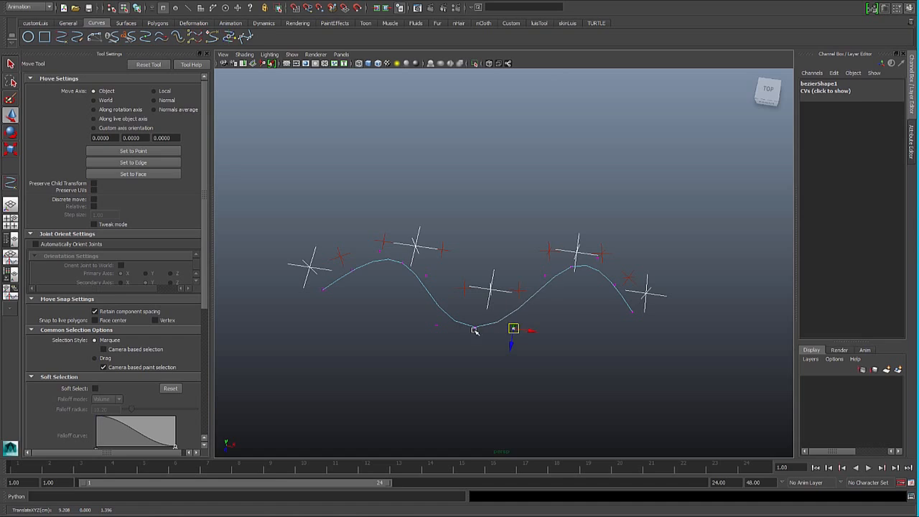
click(475, 328)
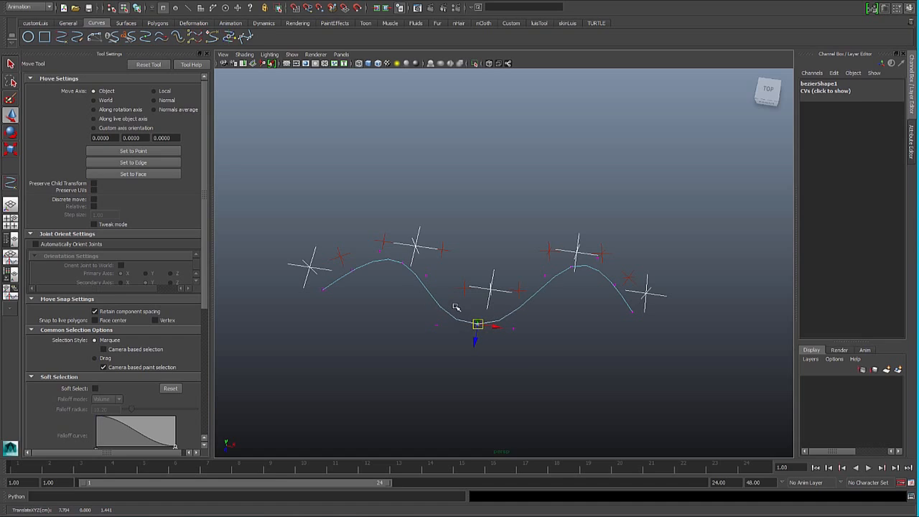
- Inspect the rig's C_CR_autoTangent_curve and its Length attribute, and clear the selection
click(453, 306)
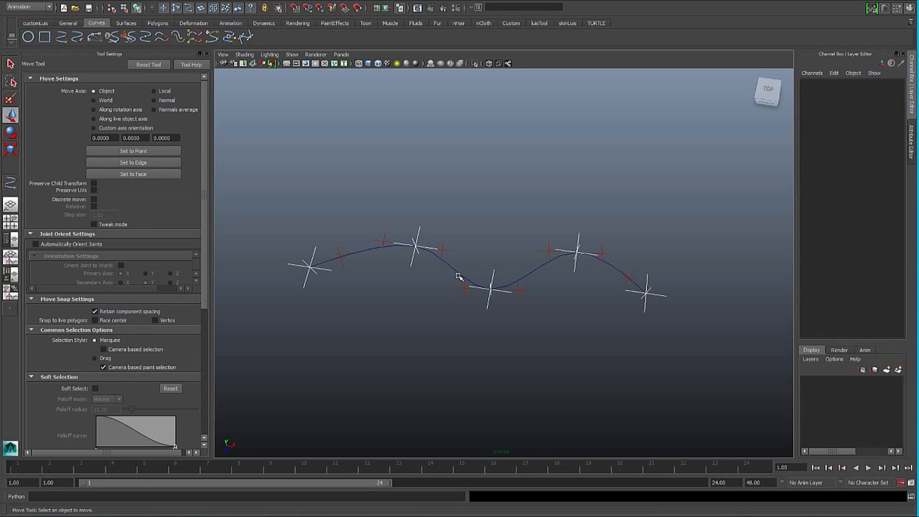
click(458, 275)
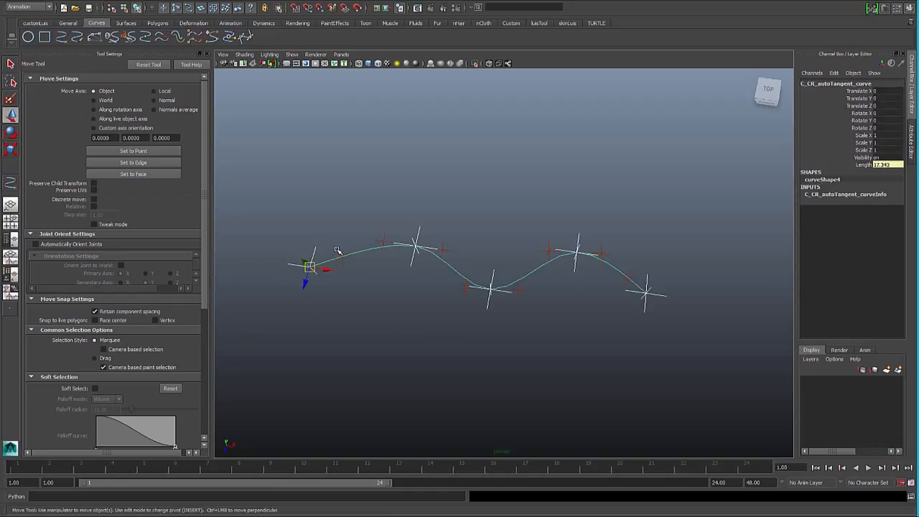
click(367, 290)
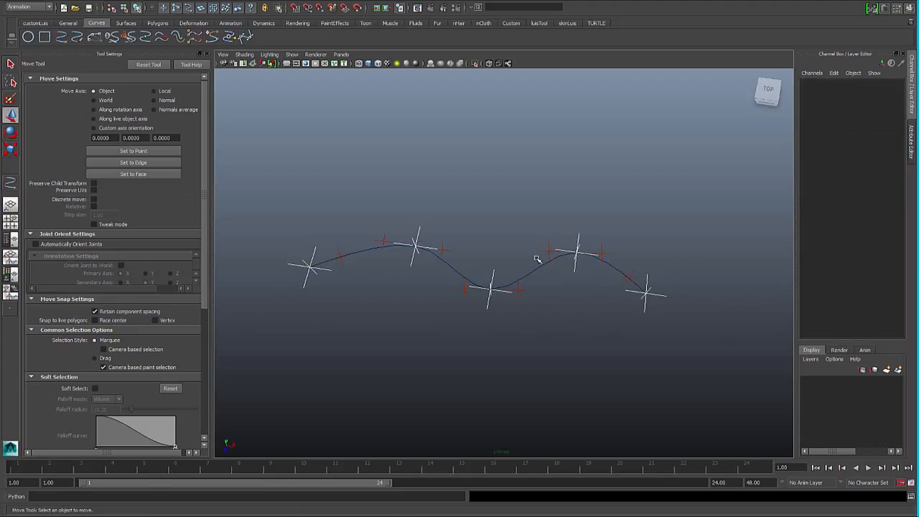
- Move C_CR_autoTangent_1 to 5.098, 1.913, -4.38 and C_CR_autoTangent_2 to 6.64, -2.706, 0.932 to reshape the rig curve
alt+drag(538, 258, 446, 168)
click(418, 234)
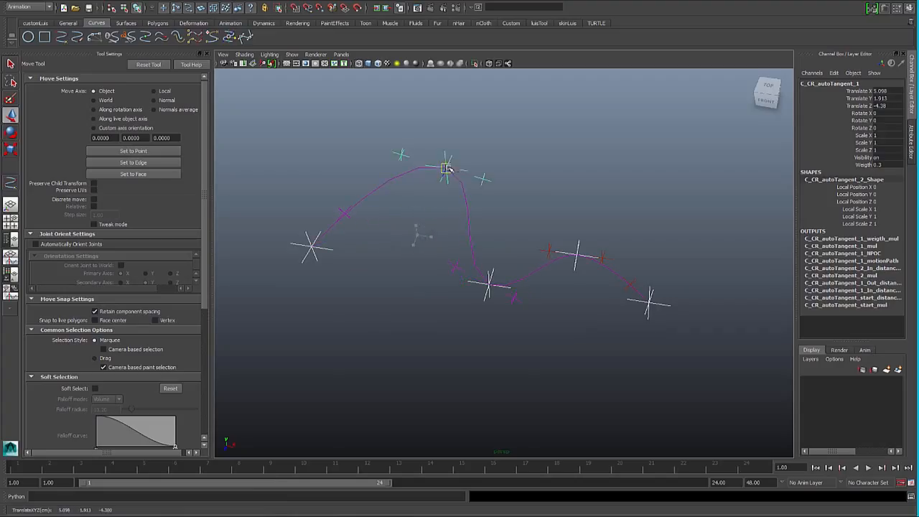
click(487, 285)
drag(486, 287, 455, 321)
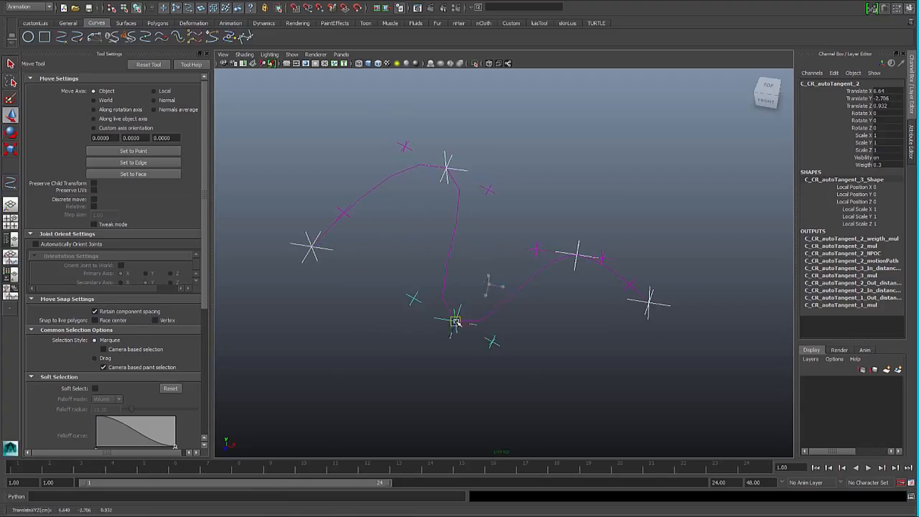
- Try moving the fourth control along the curve toward the second and third controls
click(580, 251)
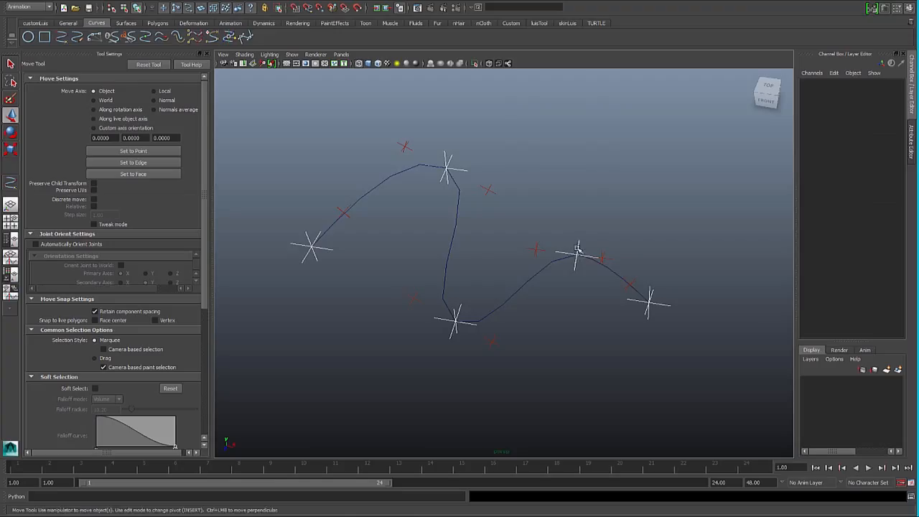
click(578, 253)
drag(578, 253, 493, 265)
- Test a different weigth on C_CR_autoTangent_1 and restore the original one
click(468, 176)
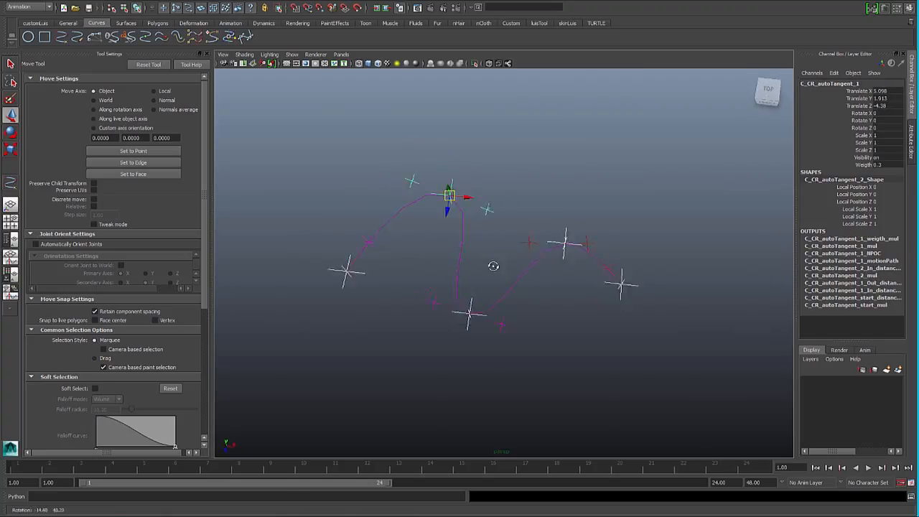
double_click(877, 165)
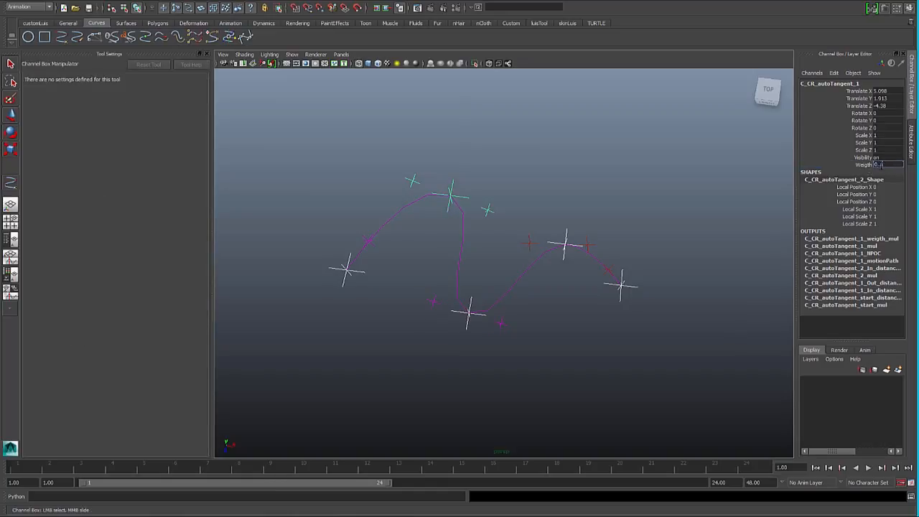
text(01)
key(Return)
double_click(880, 164)
key(Return)
- Review the start, second, third and end auto-tangent controls on the reshaped curve with the Select tool
alt+drag(491, 242, 475, 215)
scroll(474, 224, up, 4)
click(509, 172)
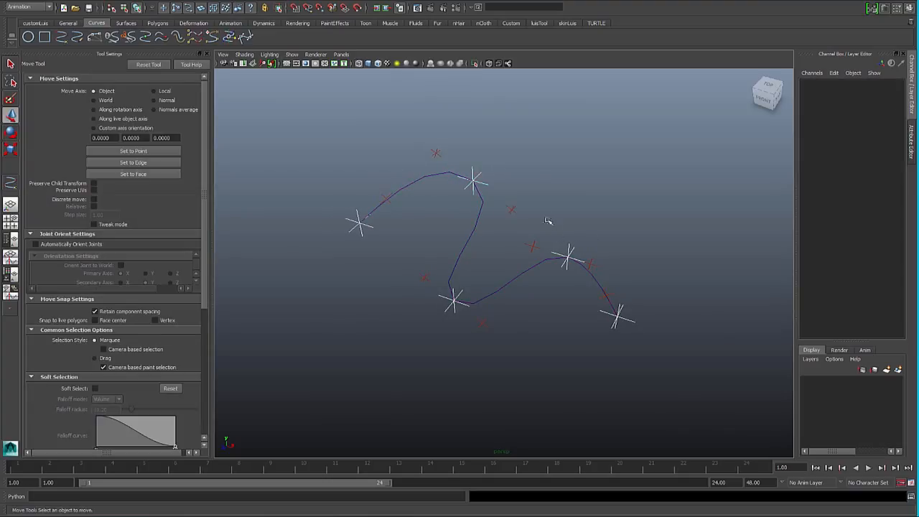
key(q)
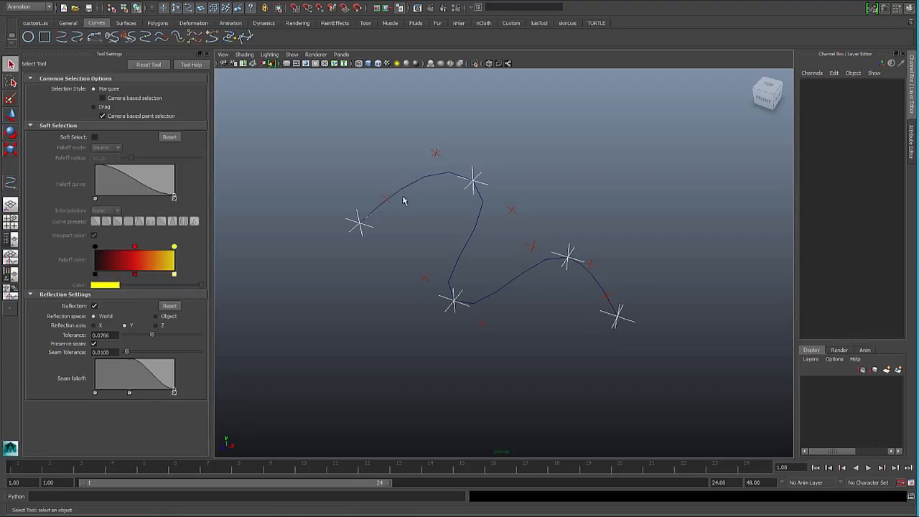
click(366, 227)
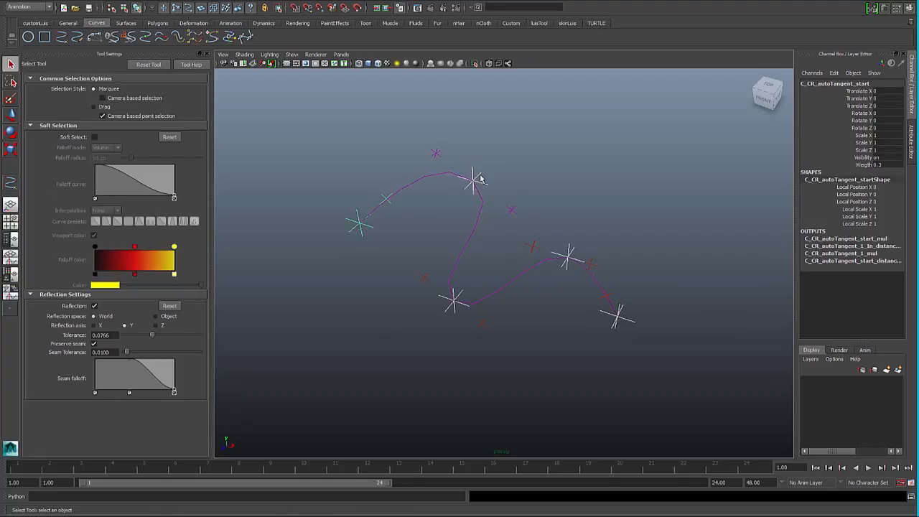
click(451, 305)
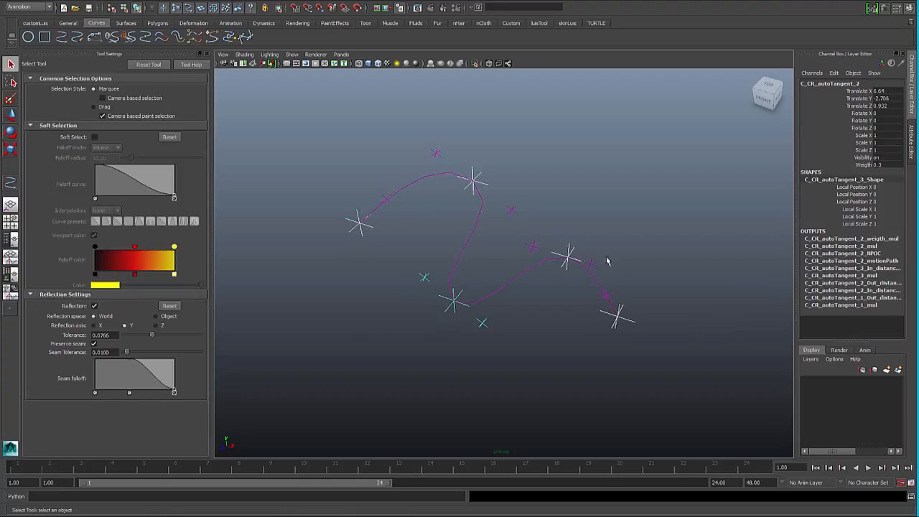
click(570, 251)
click(617, 316)
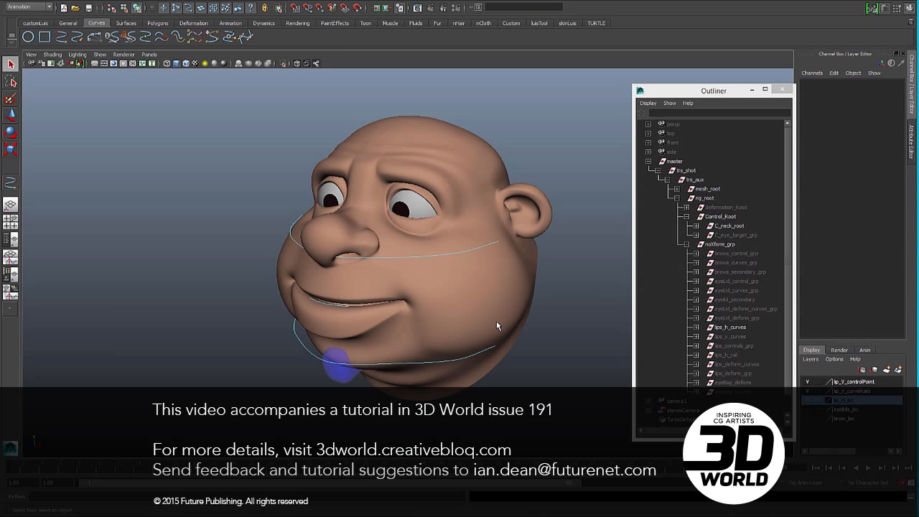